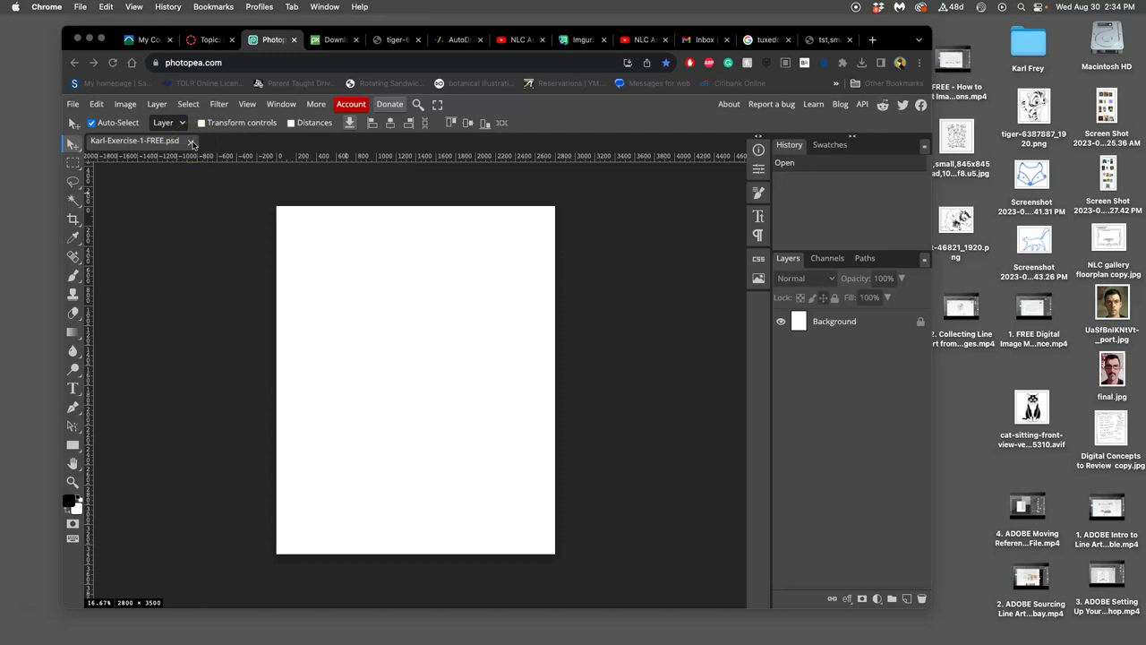
Close the current blank document and start a new project.
{"action": "left_click", "coordinate": [192, 143]}
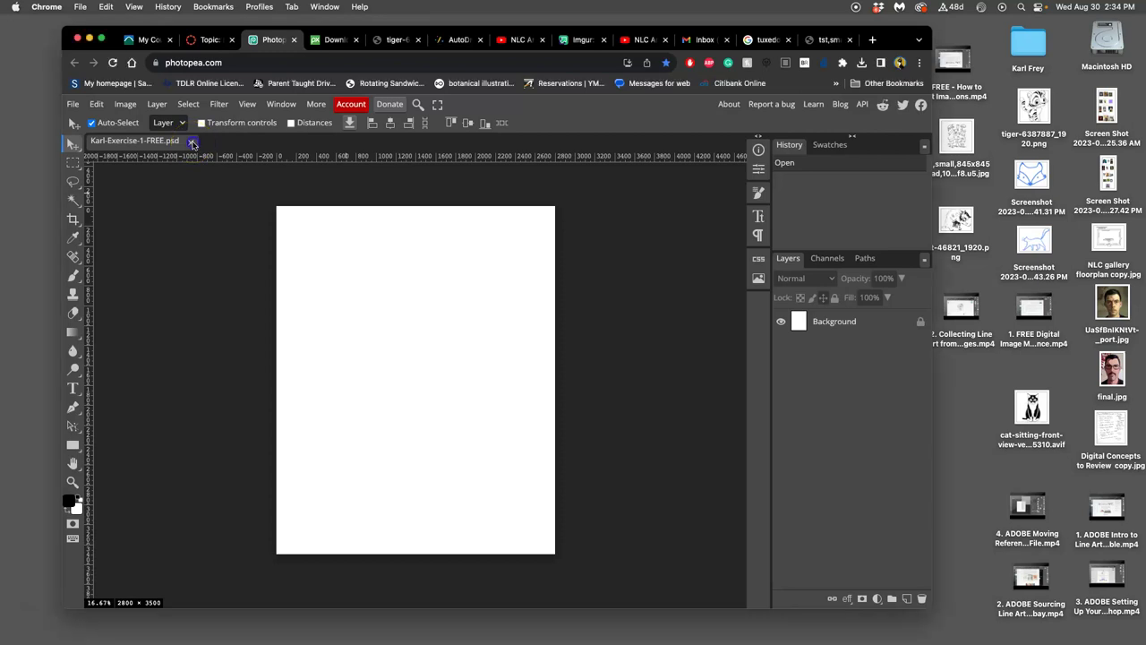
{"action": "left_click", "coordinate": [192, 143]}
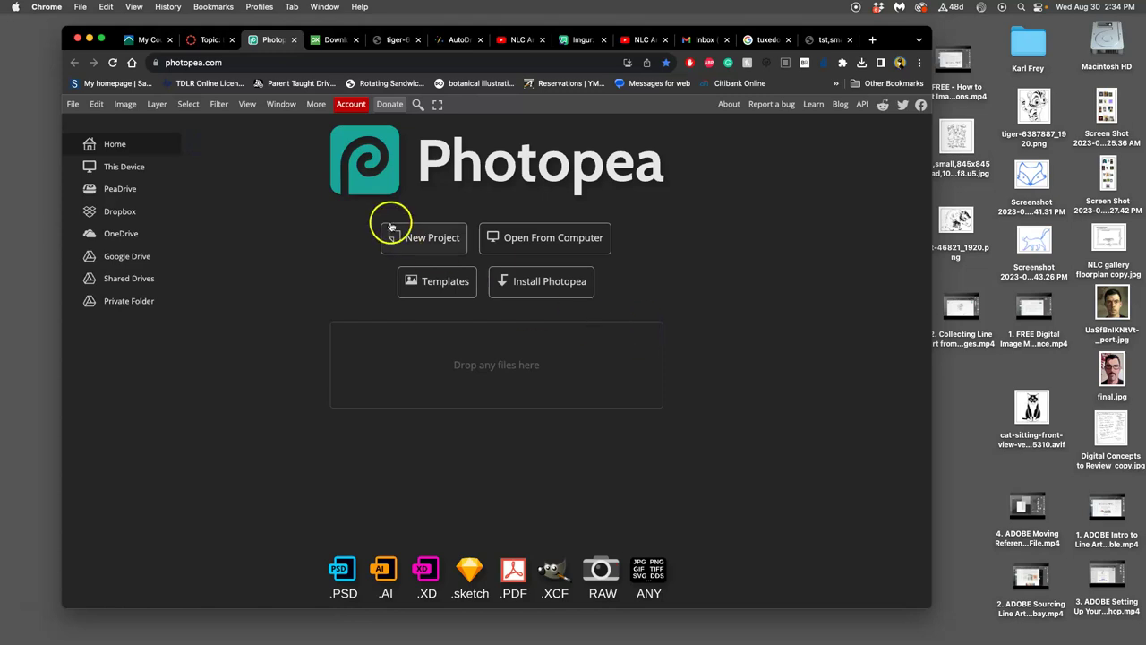
{"action": "left_click", "coordinate": [426, 238]}
Name the project Karl-Exercise-1-FREE and size it 8 × 10 inches.
{"action": "left_click", "coordinate": [175, 159]}
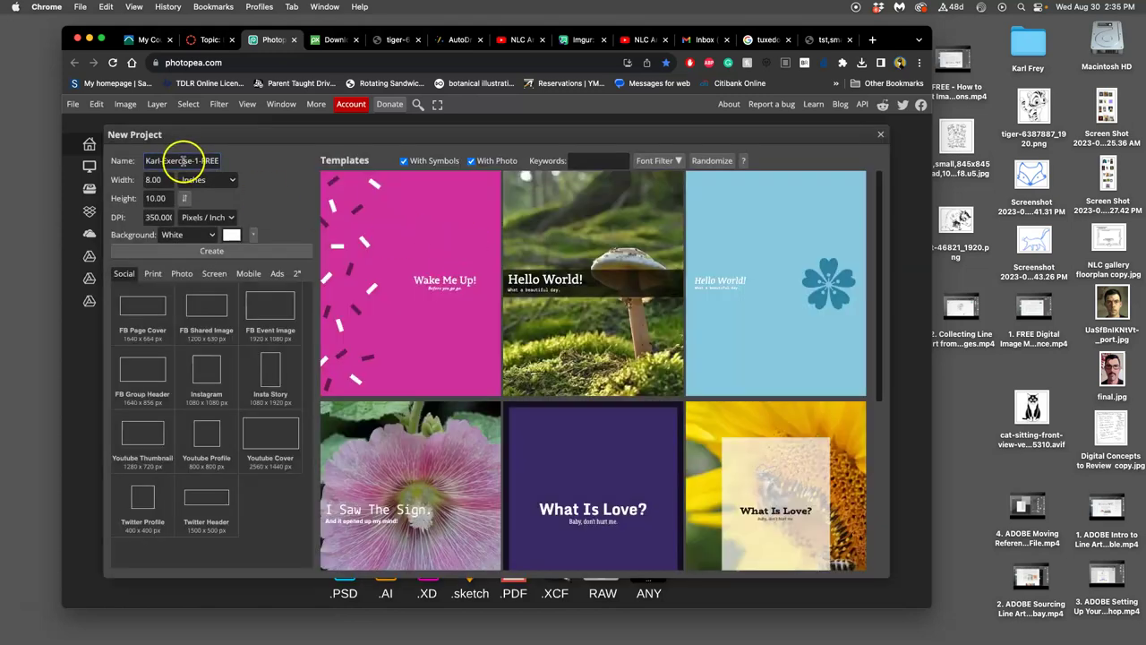
{"action": "triple_click", "coordinate": [162, 161]}
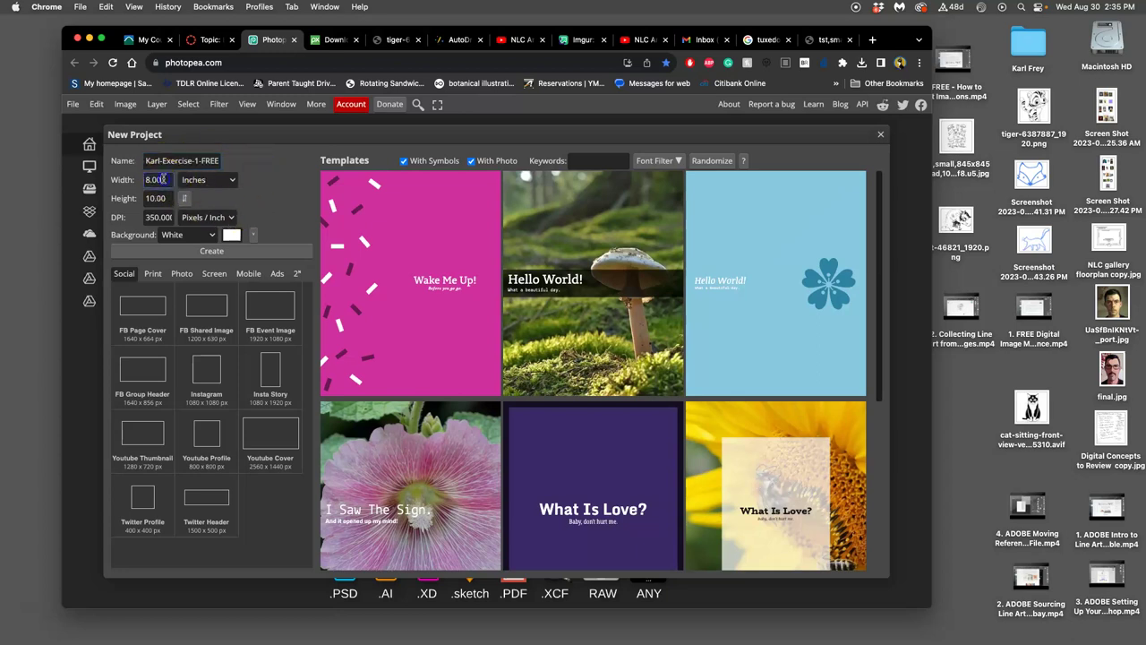
{"action": "left_click", "coordinate": [200, 180]}
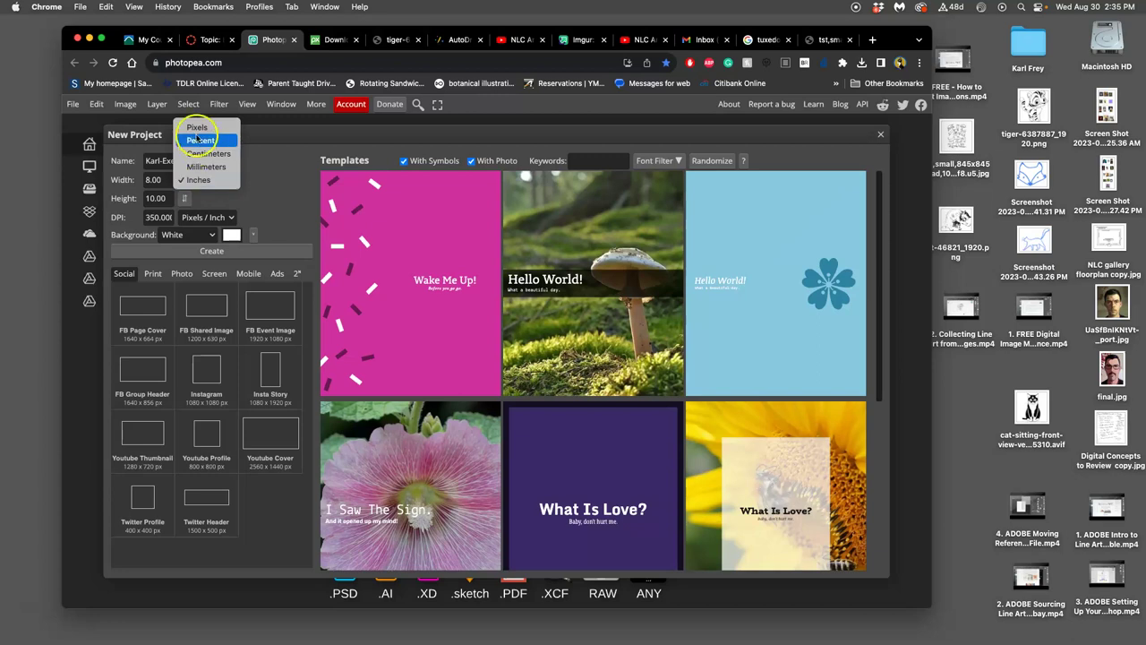
{"action": "left_click", "coordinate": [215, 181]}
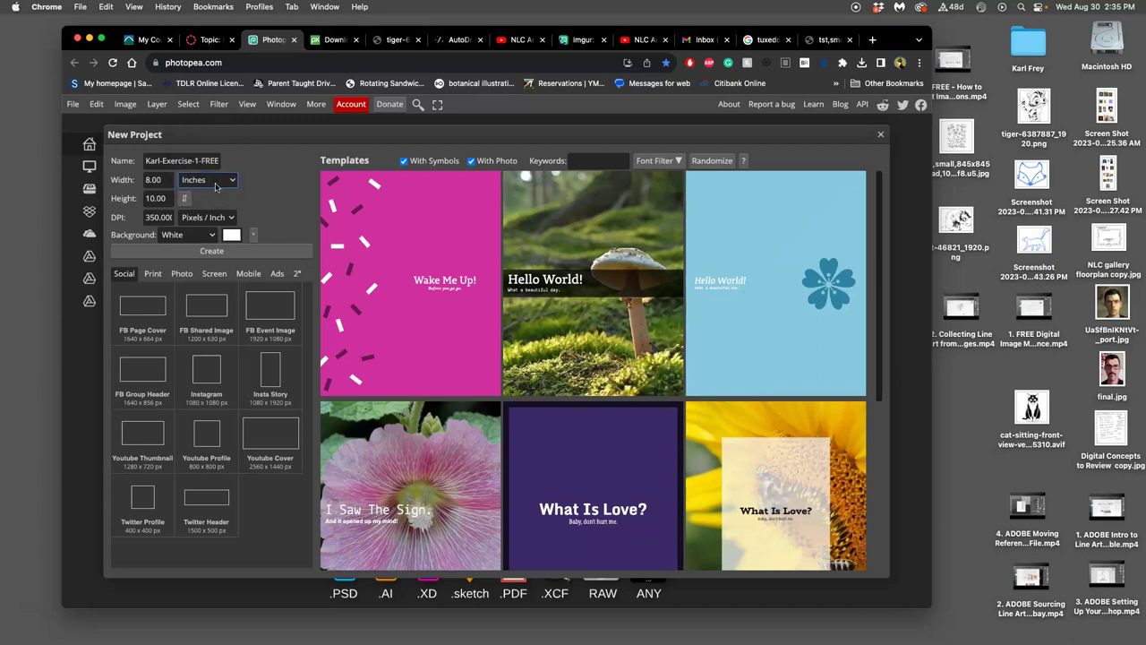
{"action": "left_click", "coordinate": [160, 180]}
{"action": "left_click_drag", "start_coordinate": [160, 180], "coordinate": [194, 223]}
Set the resolution to 350 pixels/inch with a white background.
{"action": "left_click", "coordinate": [158, 217]}
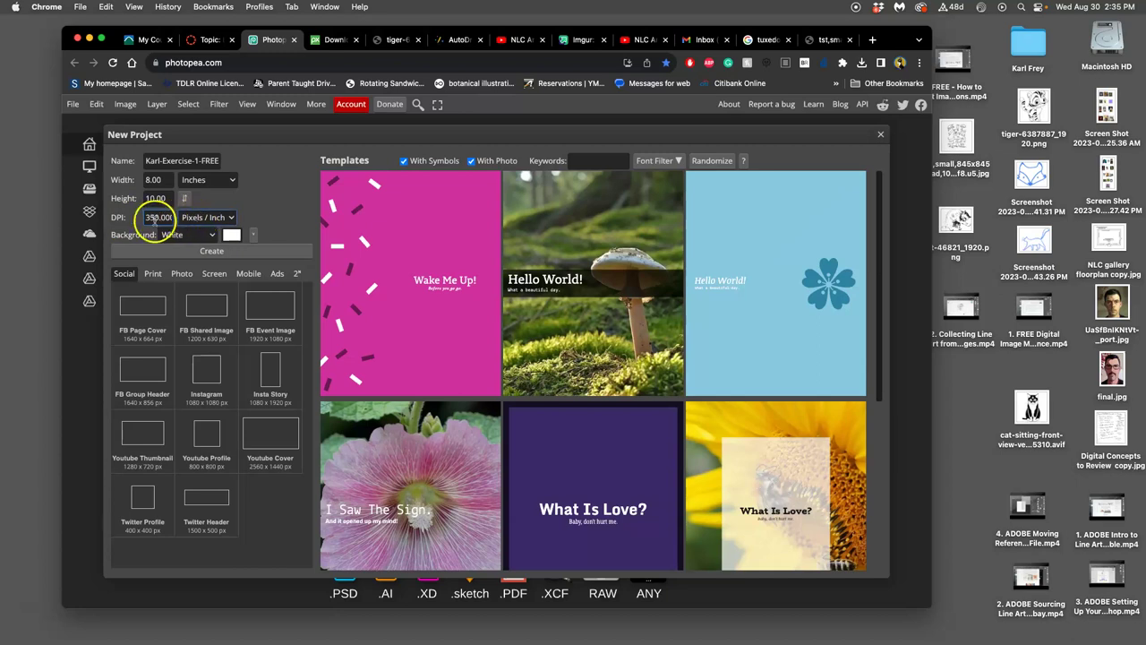
{"action": "left_click", "coordinate": [199, 220]}
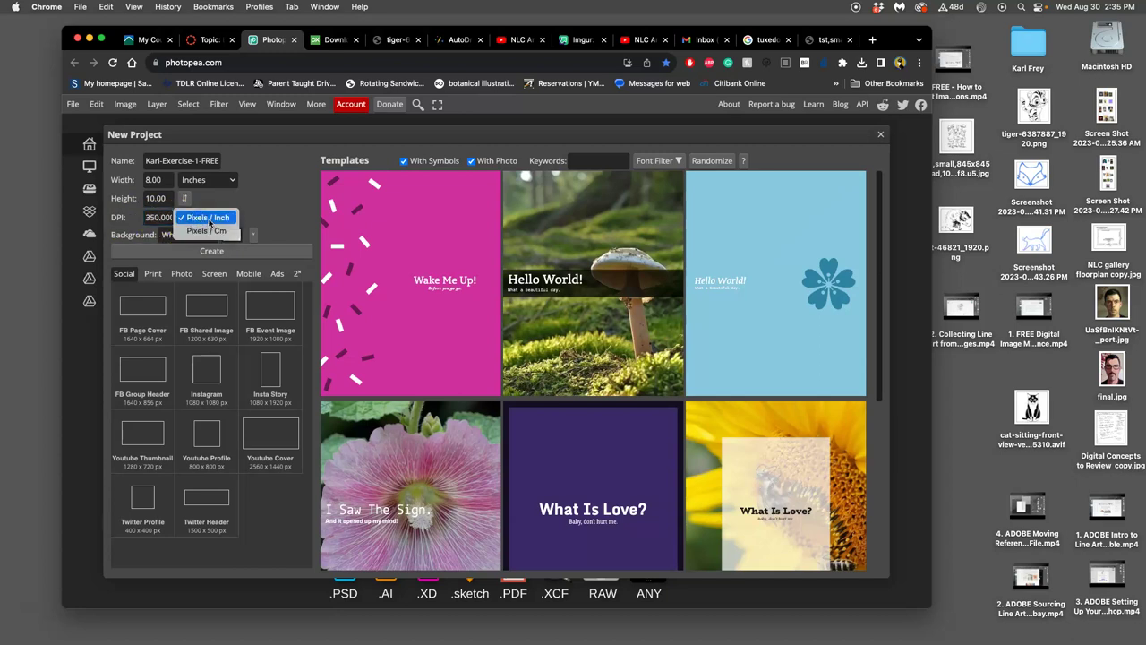
{"action": "left_click", "coordinate": [208, 222]}
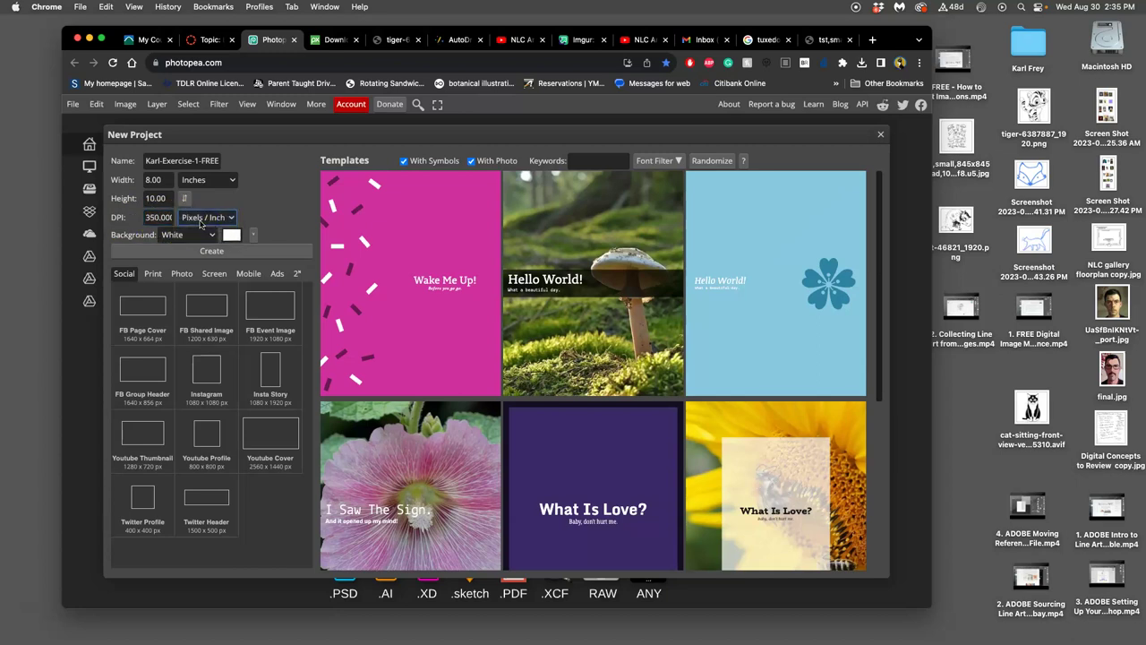
{"action": "left_click", "coordinate": [163, 223]}
{"action": "left_click", "coordinate": [261, 201]}
{"action": "left_click", "coordinate": [165, 214]}
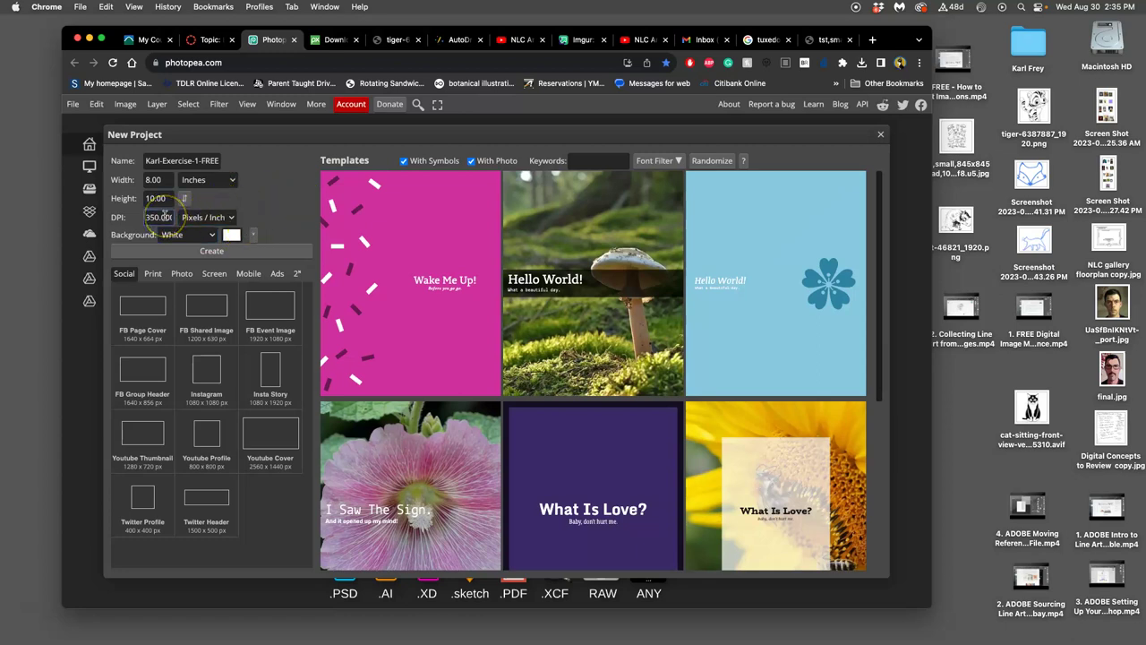
{"action": "left_click", "coordinate": [200, 252]}
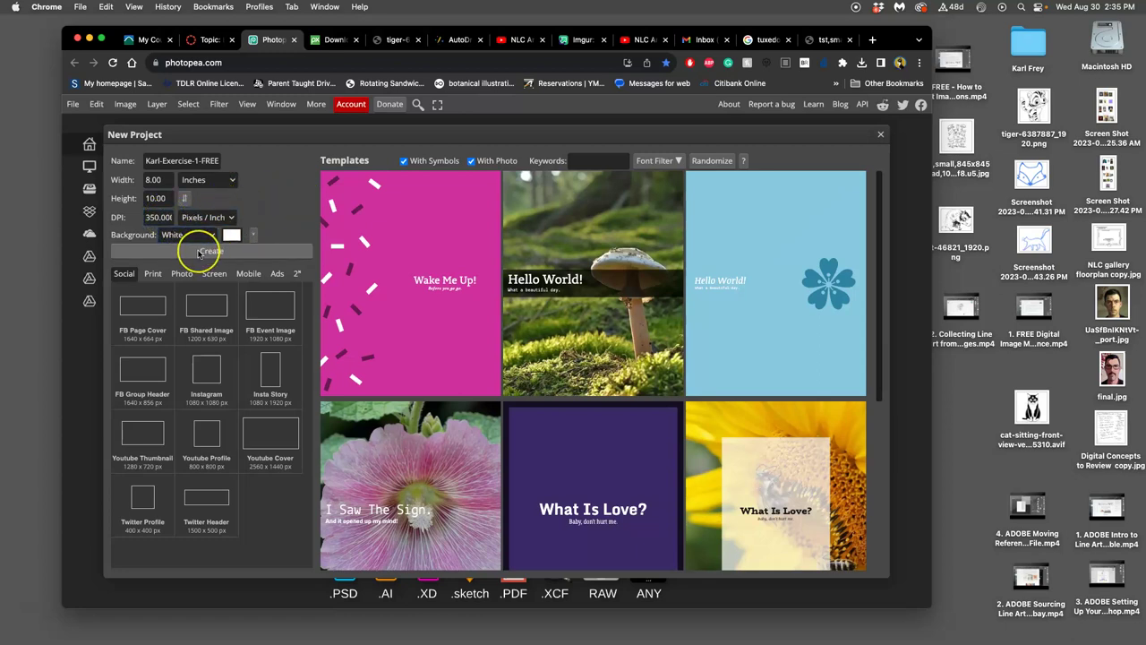
{"action": "left_click", "coordinate": [267, 197]}
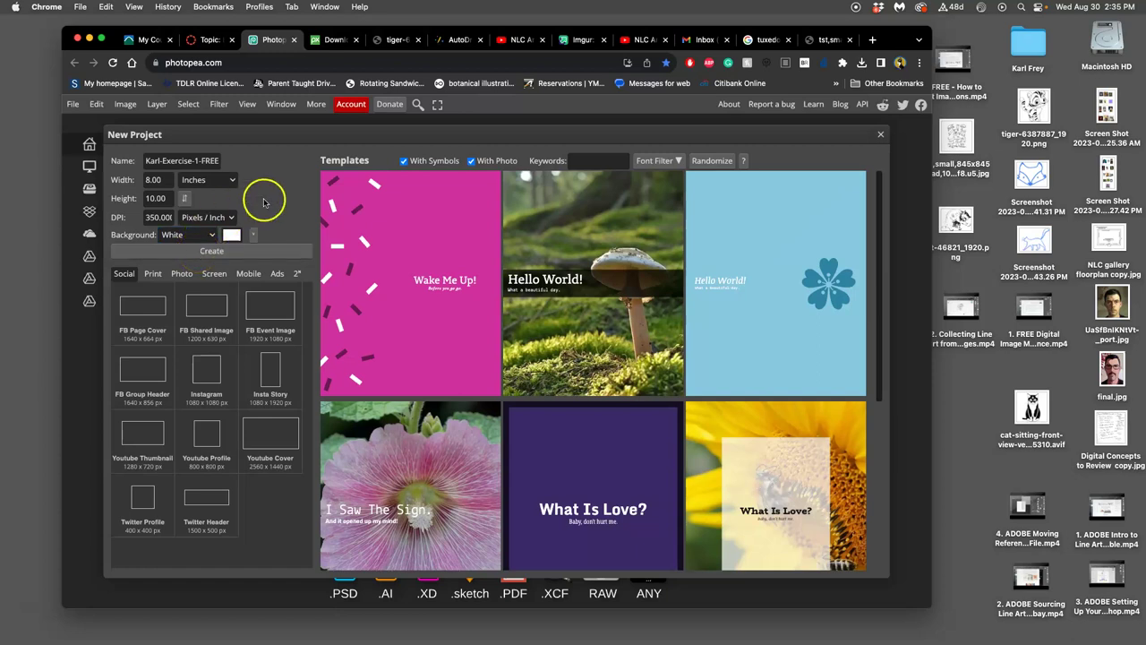
{"action": "left_click", "coordinate": [152, 180]}
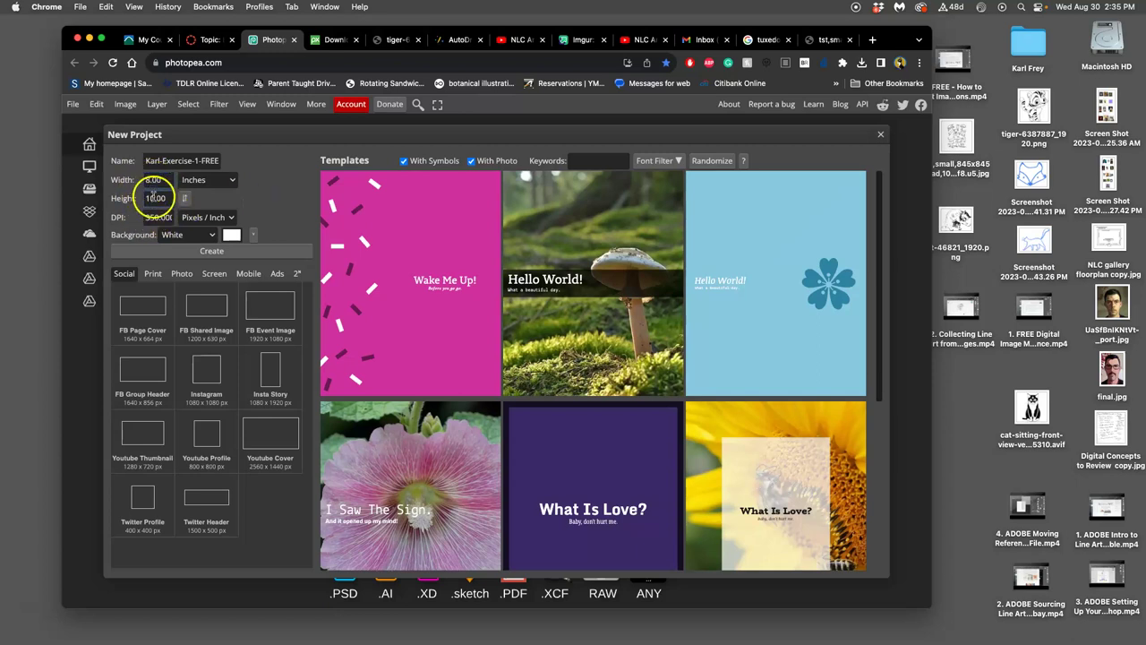
{"action": "left_click", "coordinate": [284, 190]}
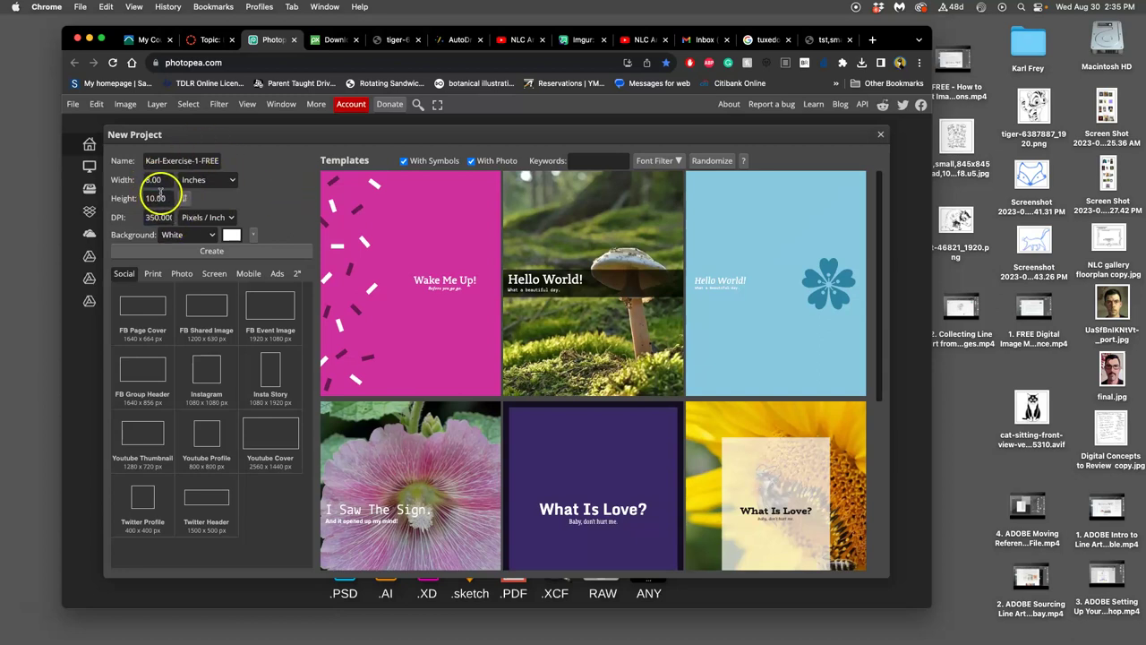
Create the 8 × 10 inch, 350 DPI white document.
{"action": "left_click", "coordinate": [201, 249]}
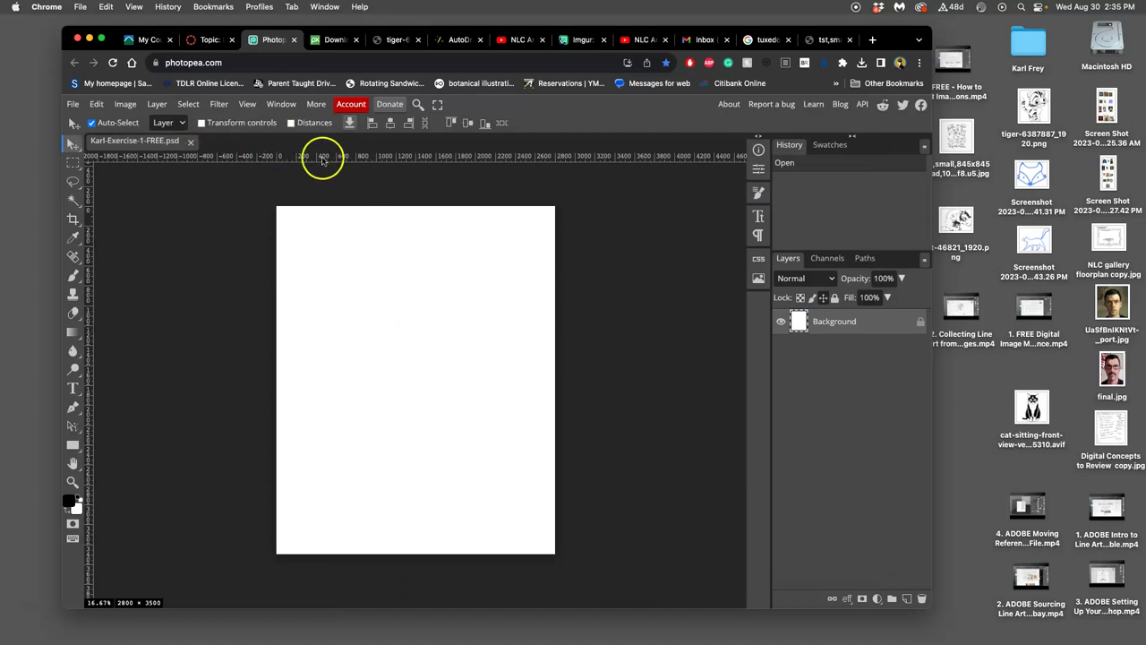
{"action": "left_click", "coordinate": [247, 104]}
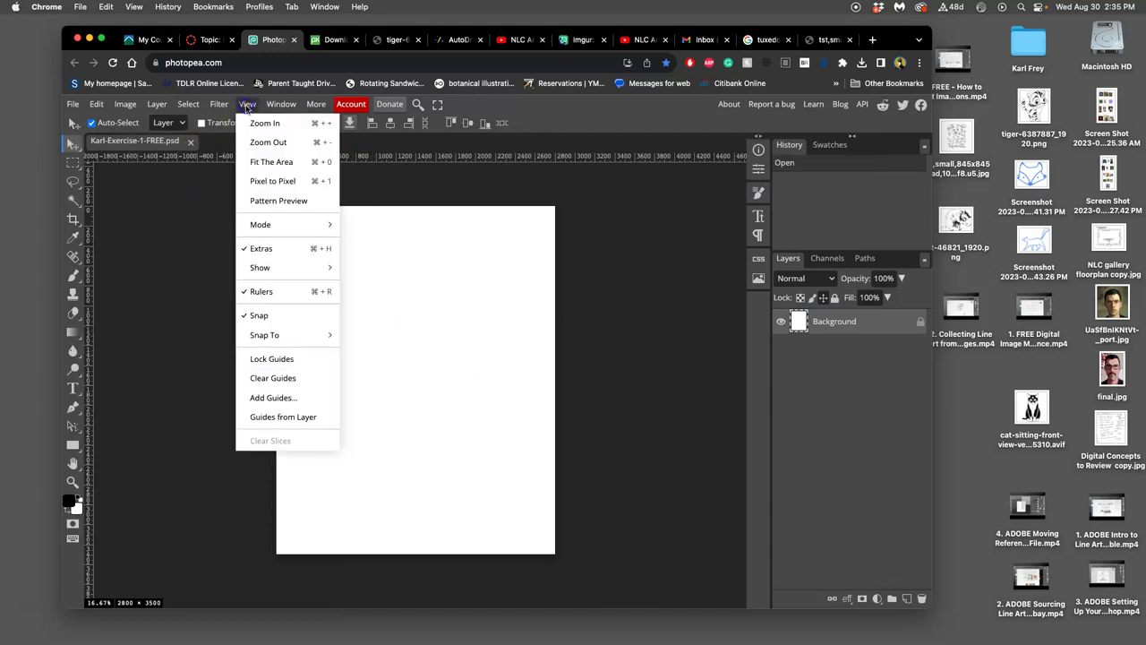
{"action": "left_click", "coordinate": [247, 107]}
{"action": "left_click", "coordinate": [310, 163]}
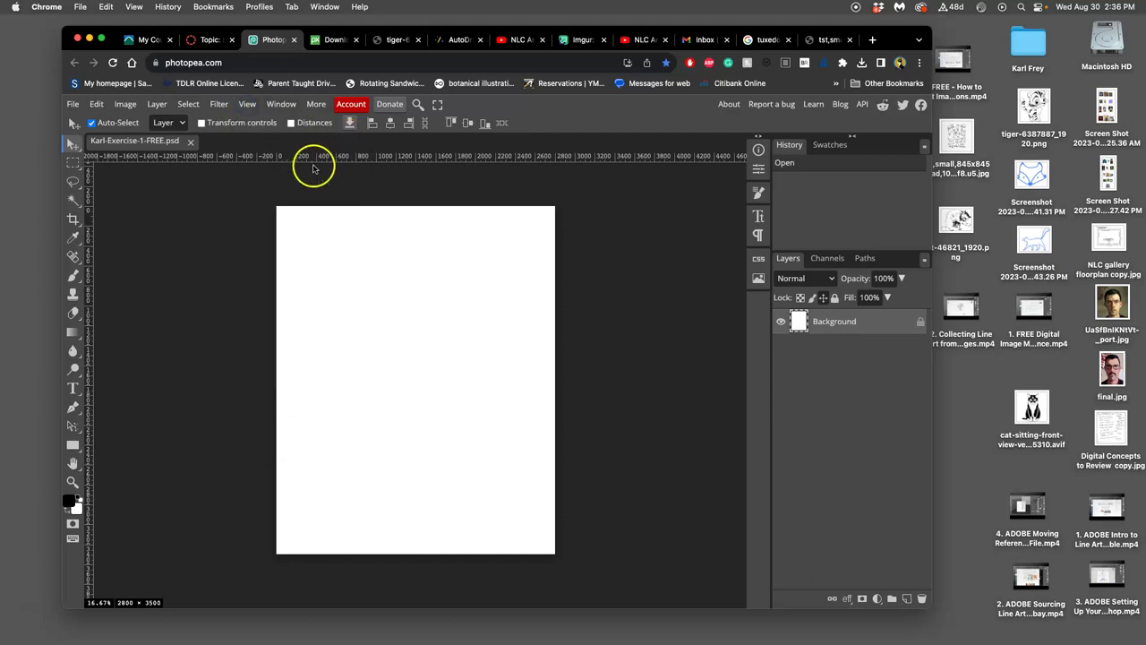
Turn the View rulers off and back on.
{"action": "left_click", "coordinate": [247, 104]}
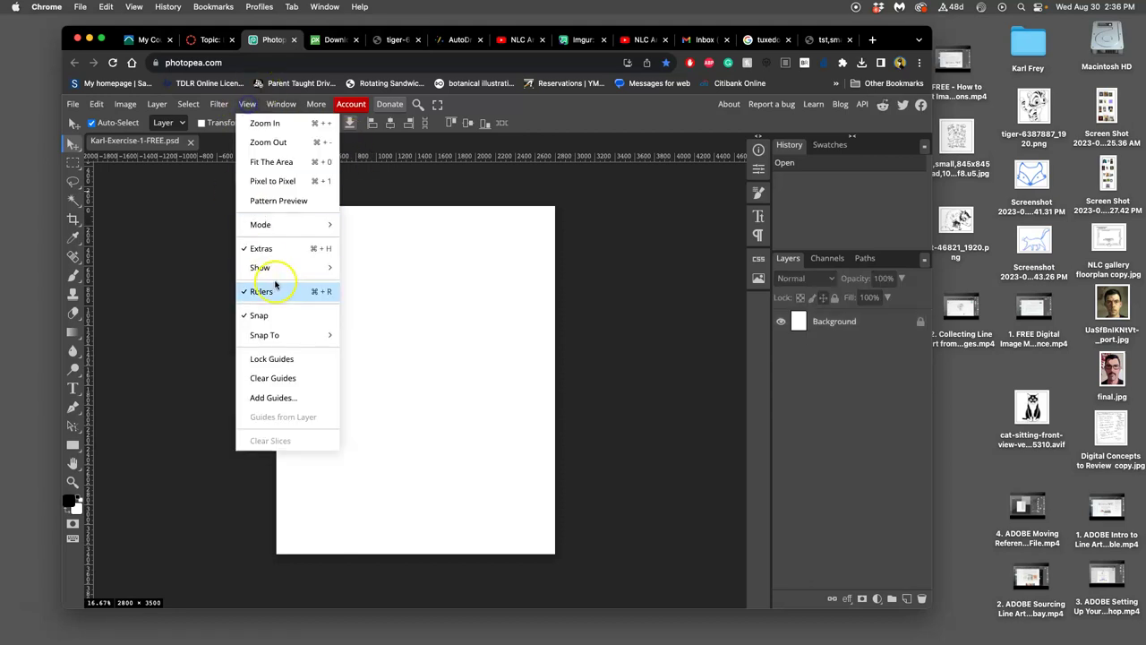
{"action": "left_click", "coordinate": [271, 295]}
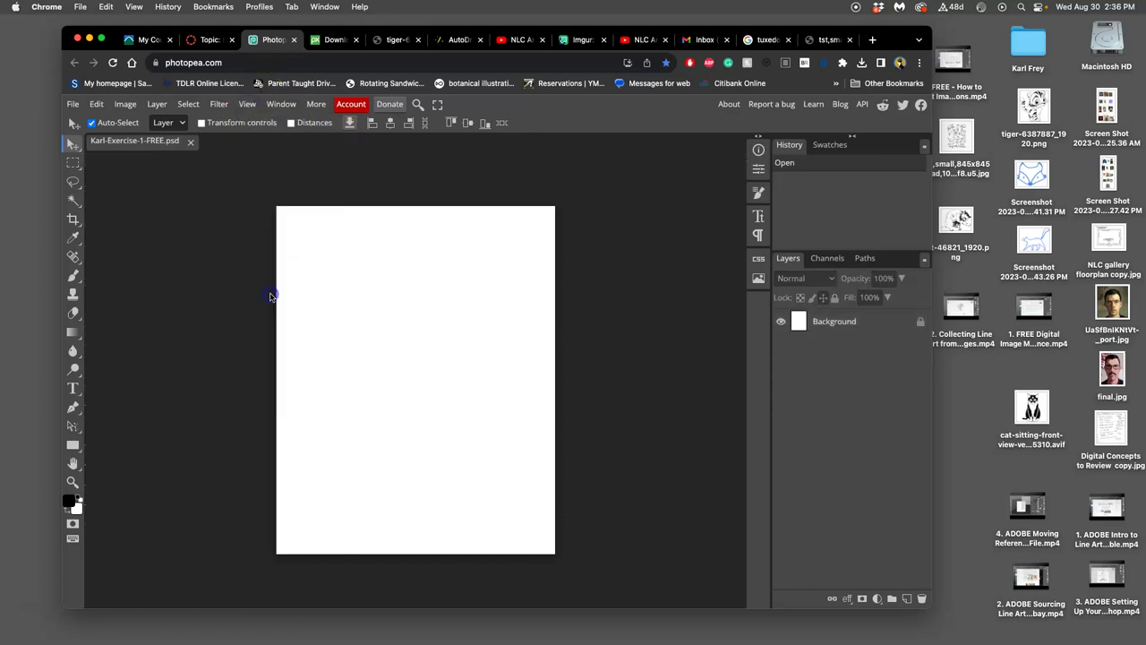
{"action": "left_click", "coordinate": [247, 104]}
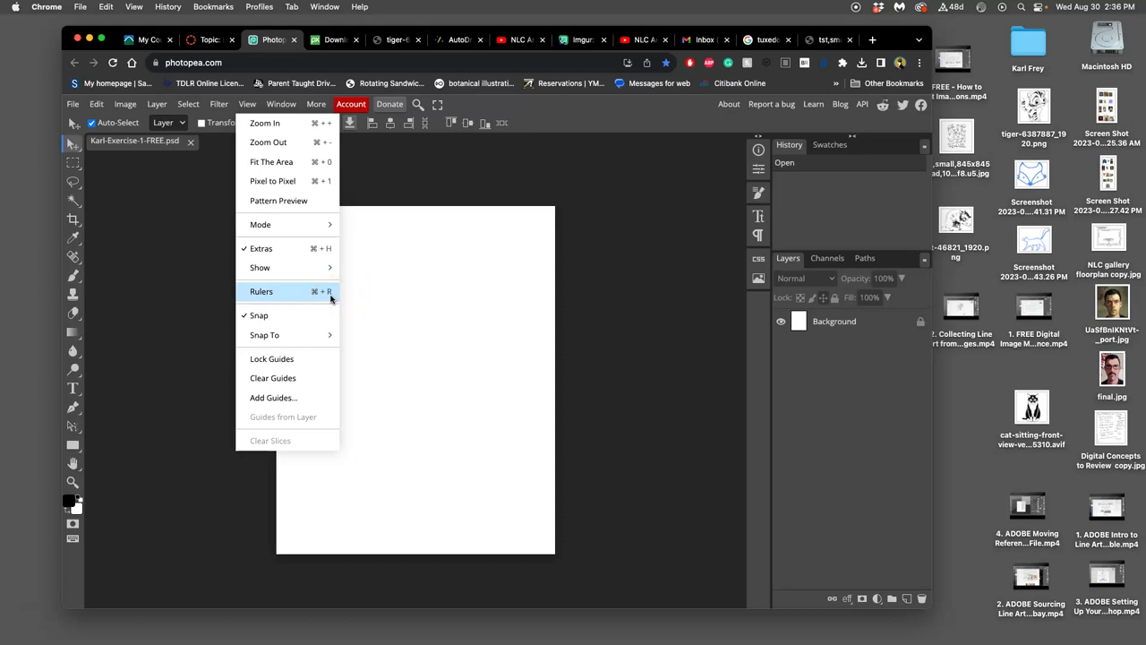
{"action": "left_click", "coordinate": [292, 291]}
{"action": "left_click", "coordinate": [295, 271]}
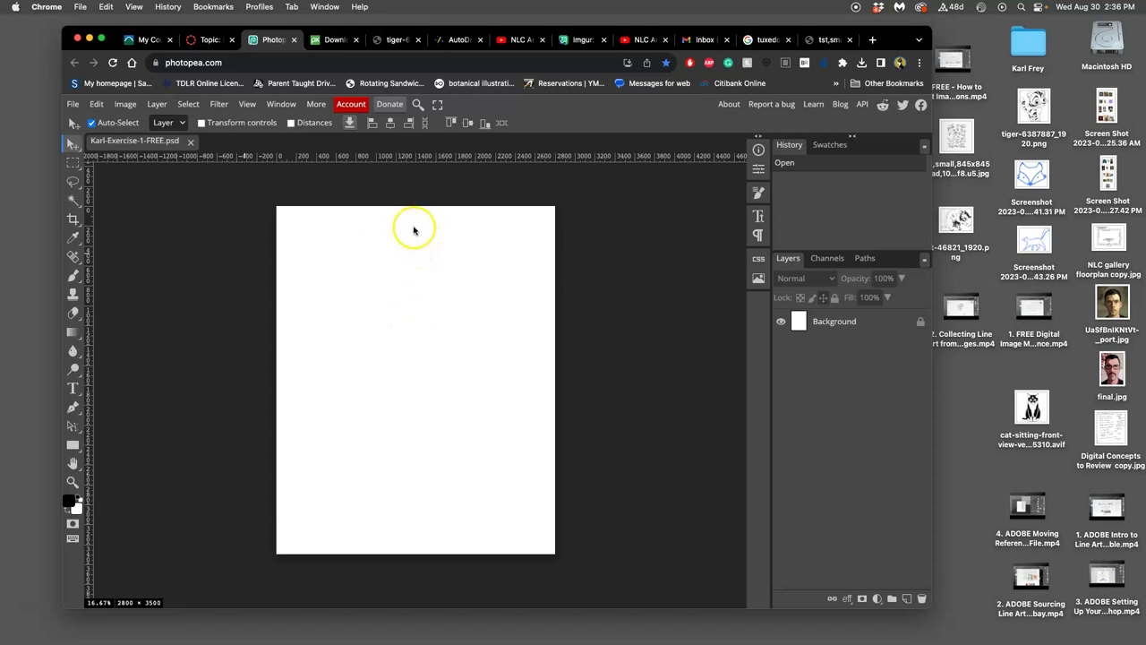
Confirm Image Size at 2800 × 3500 pixels and 350 DPI.
{"action": "left_click", "coordinate": [128, 105]}
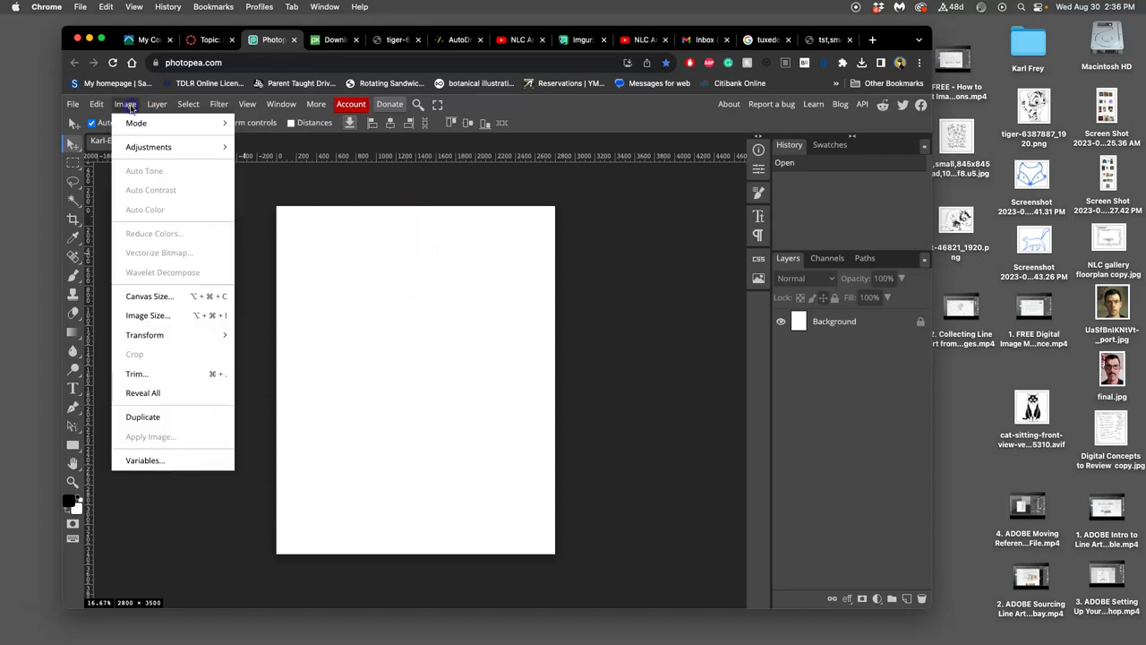
{"action": "left_click", "coordinate": [168, 316]}
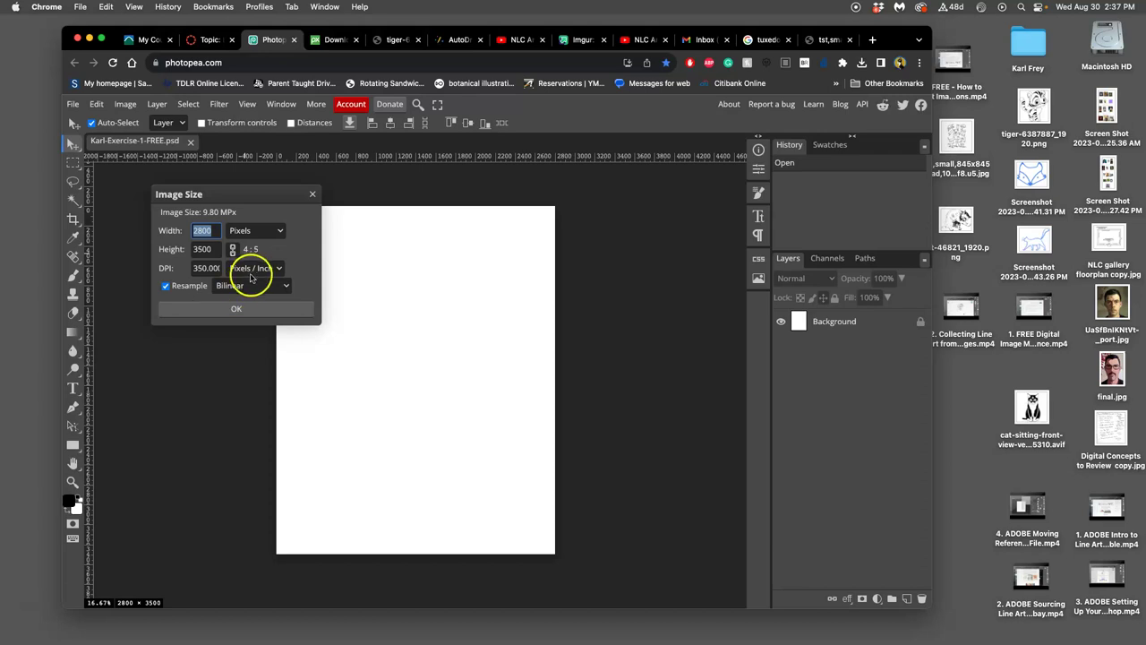
{"action": "left_click", "coordinate": [237, 308]}
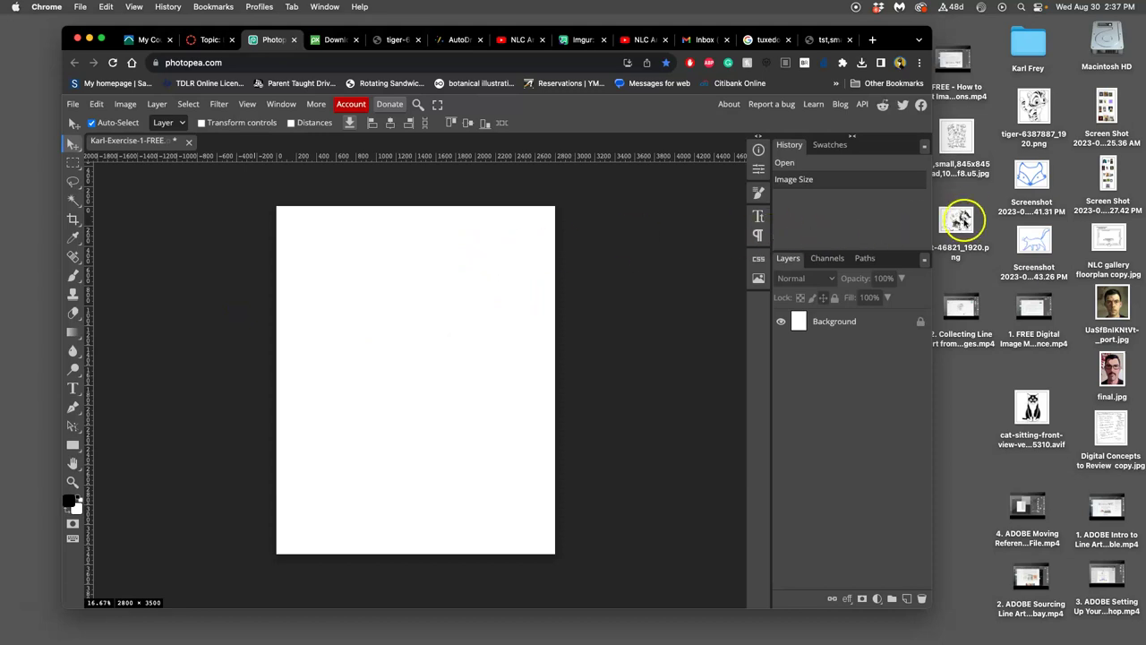
Place the grooming cat, many-cats sheet and sitting front-view cat images, with Background moved below the first cat.
{"action": "left_click", "coordinate": [963, 219]}
{"action": "left_click_drag", "start_coordinate": [962, 219], "coordinate": [384, 325]}
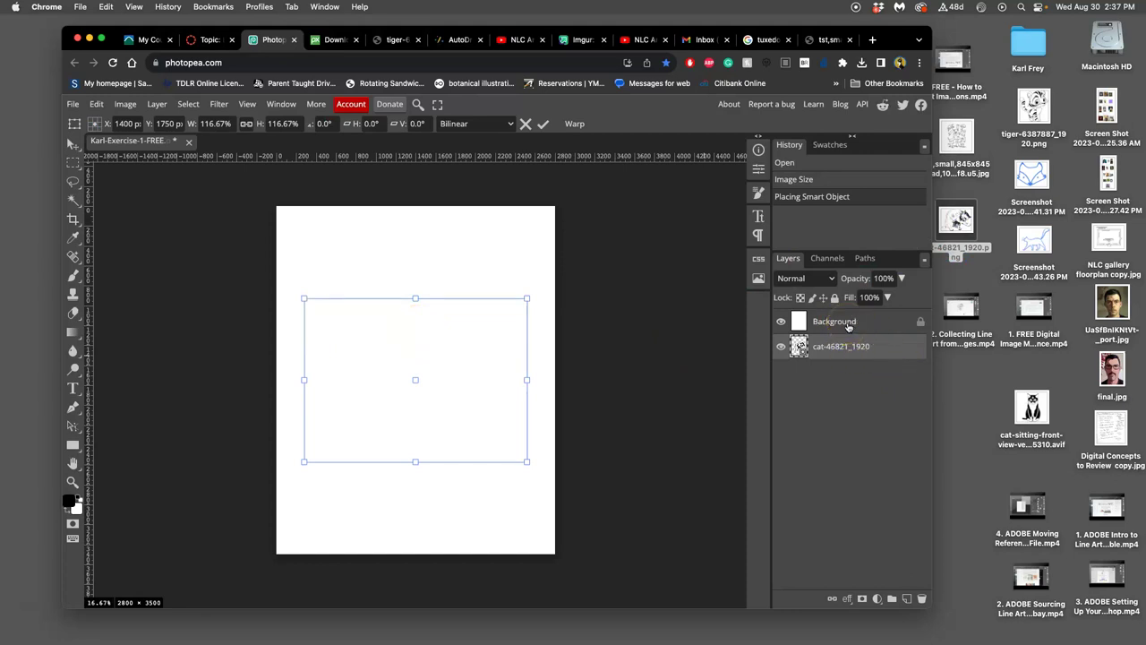
{"action": "left_click_drag", "start_coordinate": [828, 321], "coordinate": [883, 313]}
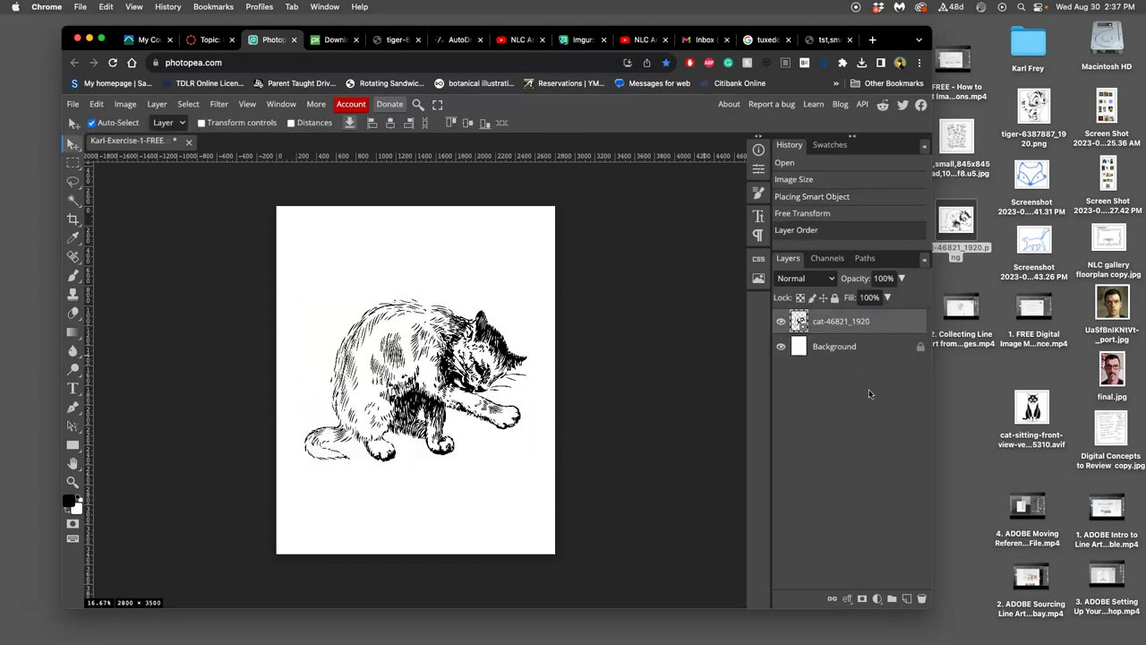
{"action": "left_click_drag", "start_coordinate": [965, 164], "coordinate": [405, 448]}
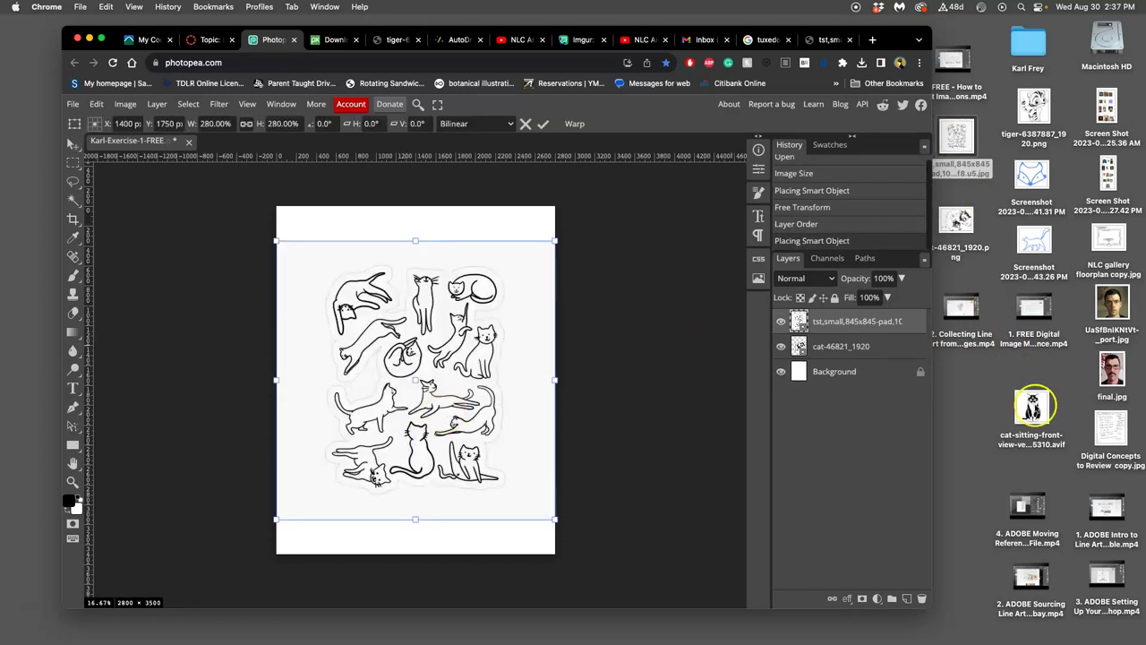
{"action": "left_click_drag", "start_coordinate": [1033, 408], "coordinate": [429, 383]}
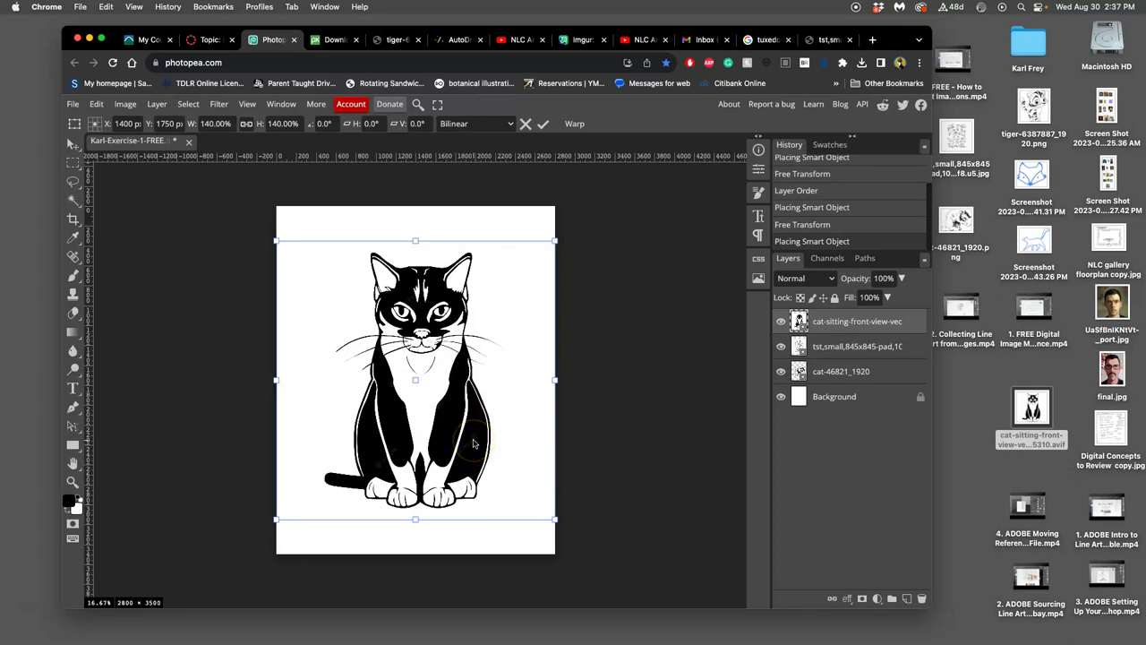
Commit the sitting cat's placement and rasterize its layer.
{"action": "key", "text": "Return"}
{"action": "right_click", "coordinate": [837, 325]}
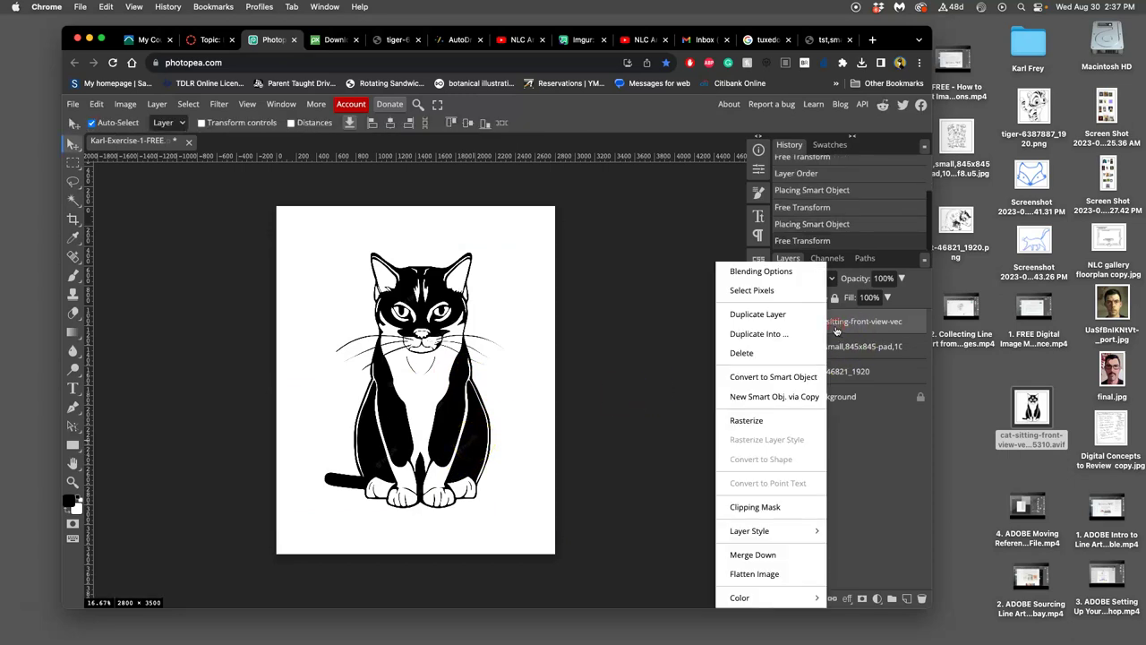
{"action": "left_click", "coordinate": [788, 419]}
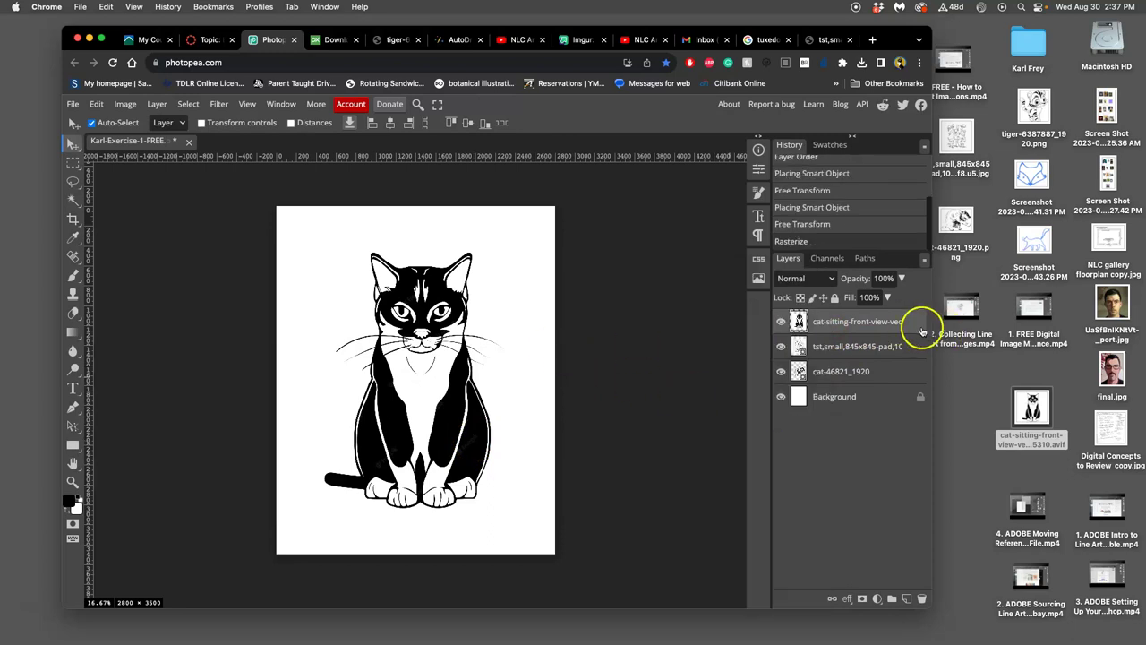
Preview Brightness/Contrast at Brightness 150 and Contrast -16 on the sitting cat.
{"action": "left_click", "coordinate": [130, 105]}
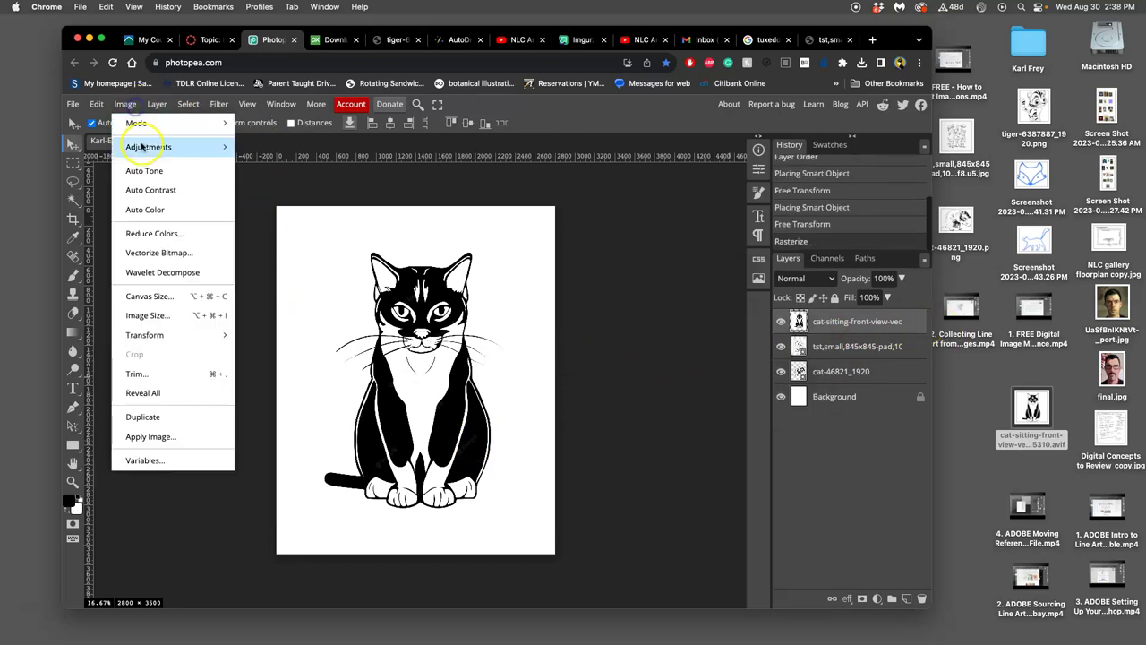
{"action": "mouse_move", "coordinate": [140, 147]}
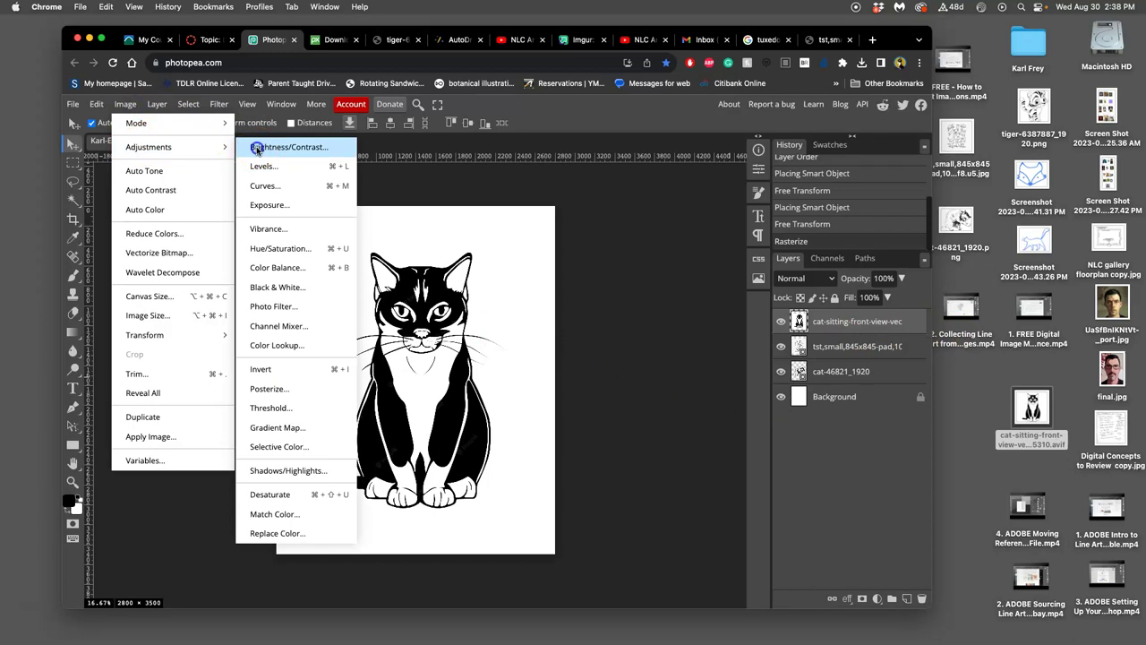
{"action": "left_click", "coordinate": [257, 148]}
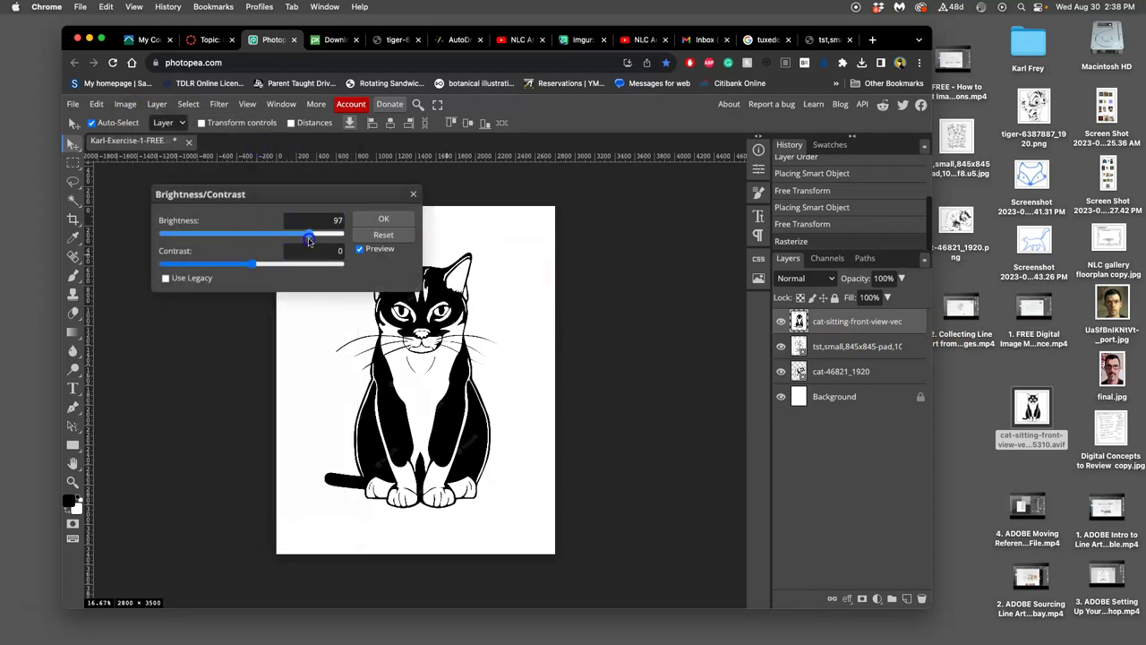
{"action": "mouse_move", "coordinate": [253, 264]}
{"action": "left_mouse_down"}
{"action": "mouse_move", "coordinate": [279, 267]}
{"action": "mouse_move", "coordinate": [253, 265]}
{"action": "left_mouse_up"}
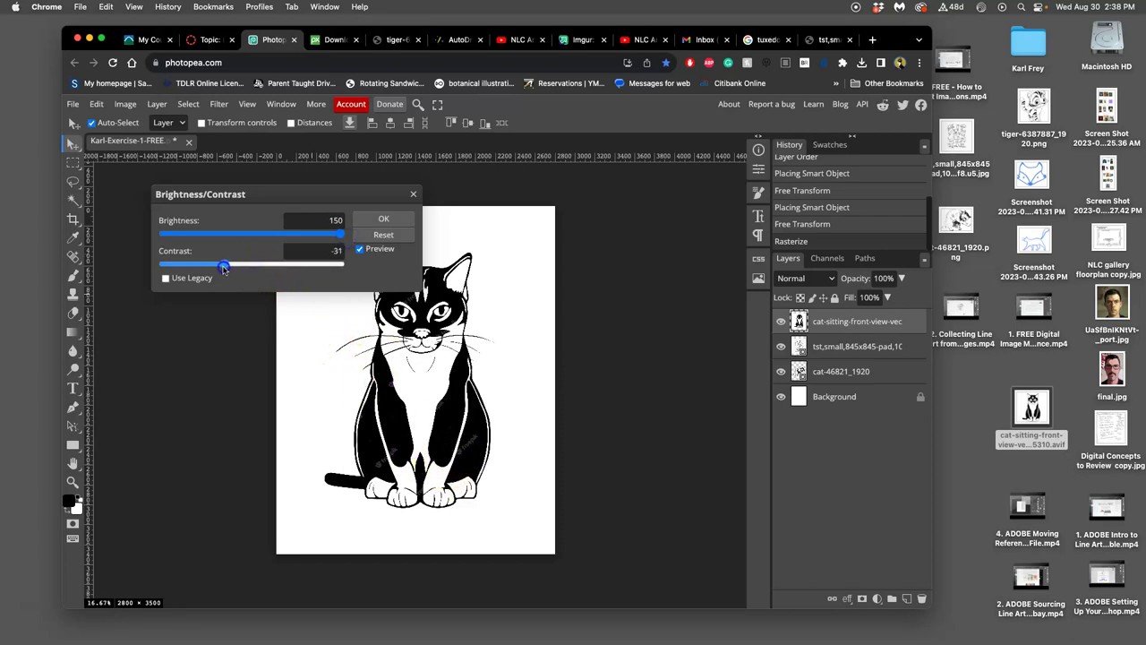
Apply Brightness 150 / Contrast -16 to the sitting cat and zoom in to inspect it.
{"action": "left_click", "coordinate": [382, 219]}
{"action": "scroll", "coordinate": [476, 438], "scroll_direction": "down", "scroll_amount": 3}
{"action": "scroll", "coordinate": [476, 438], "scroll_direction": "up", "scroll_amount": 2}
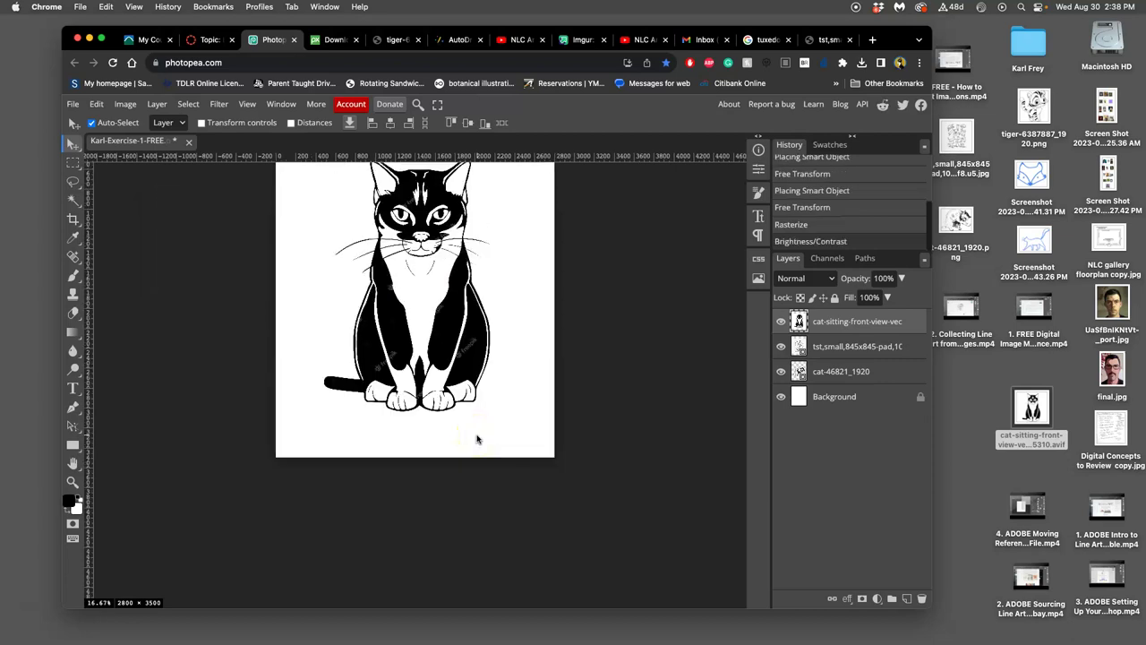
{"action": "scroll", "coordinate": [476, 438], "scroll_direction": "up", "scroll_amount": 5}
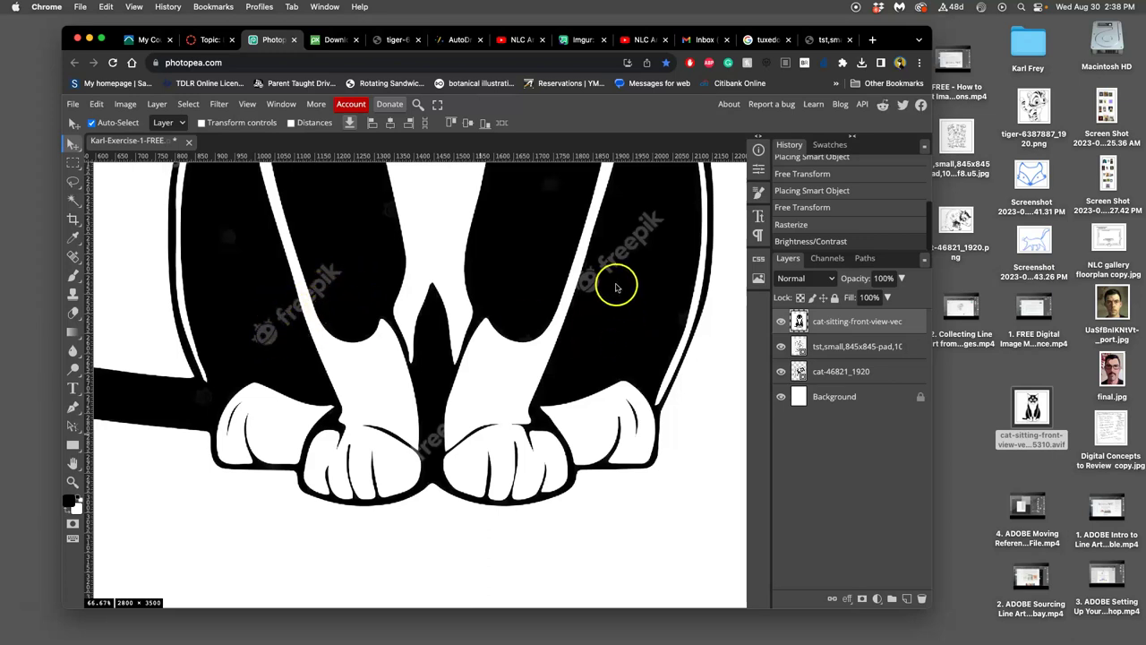
{"action": "scroll", "coordinate": [616, 286], "scroll_direction": "up", "scroll_amount": 10}
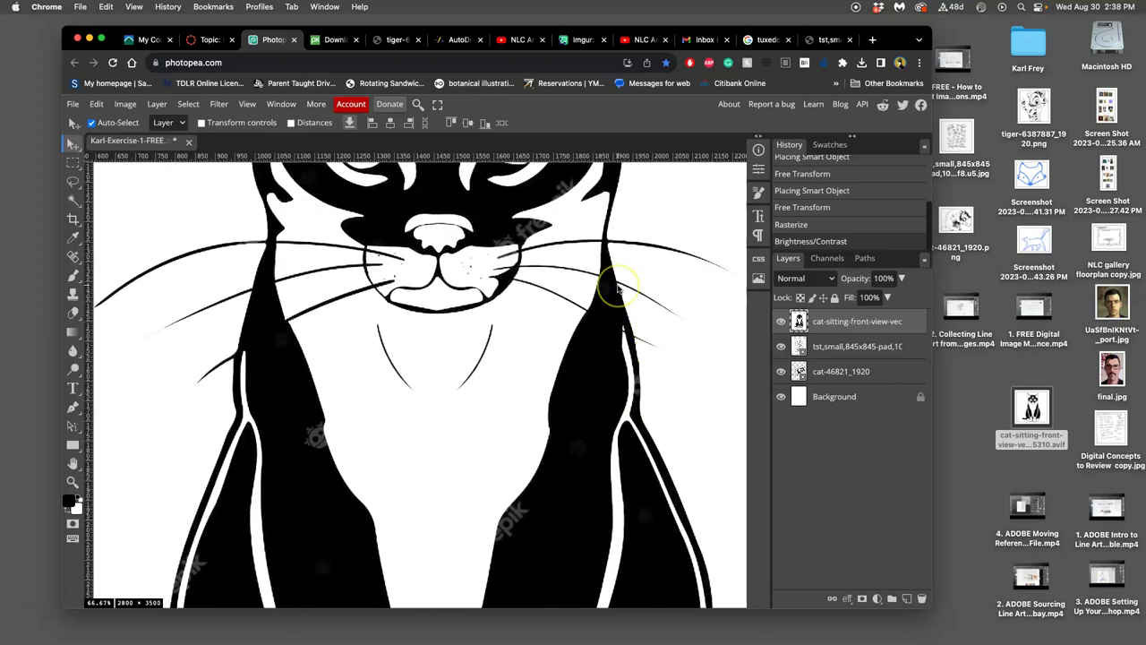
{"action": "scroll", "coordinate": [616, 287], "scroll_direction": "up", "scroll_amount": 6}
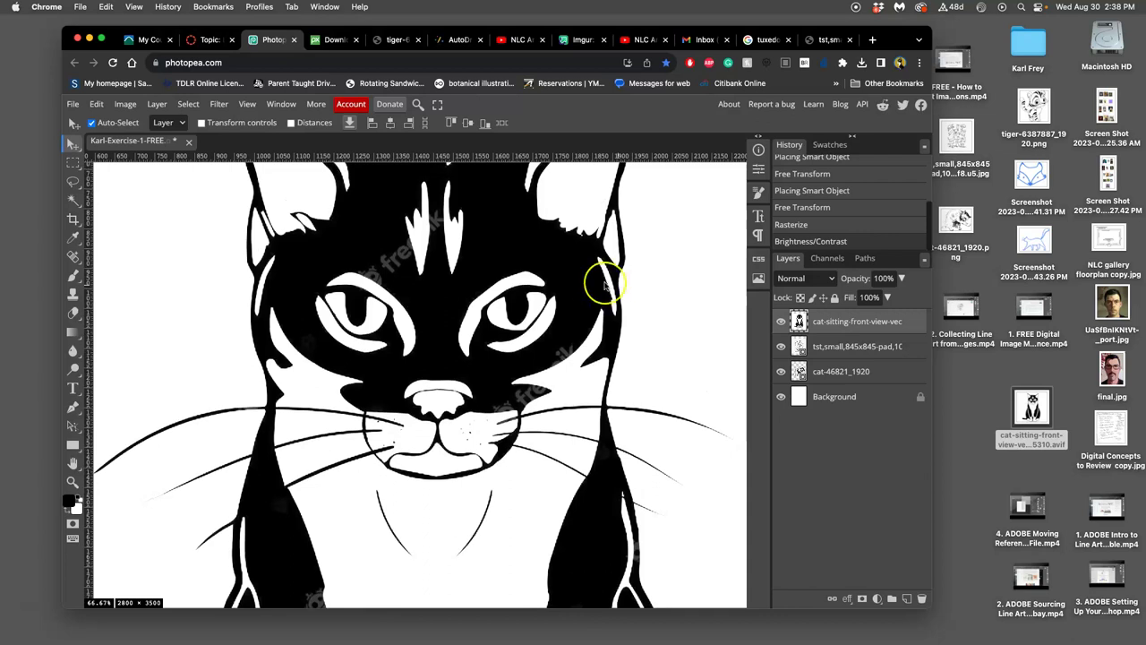
{"action": "scroll", "coordinate": [604, 285], "scroll_direction": "down", "scroll_amount": 5}
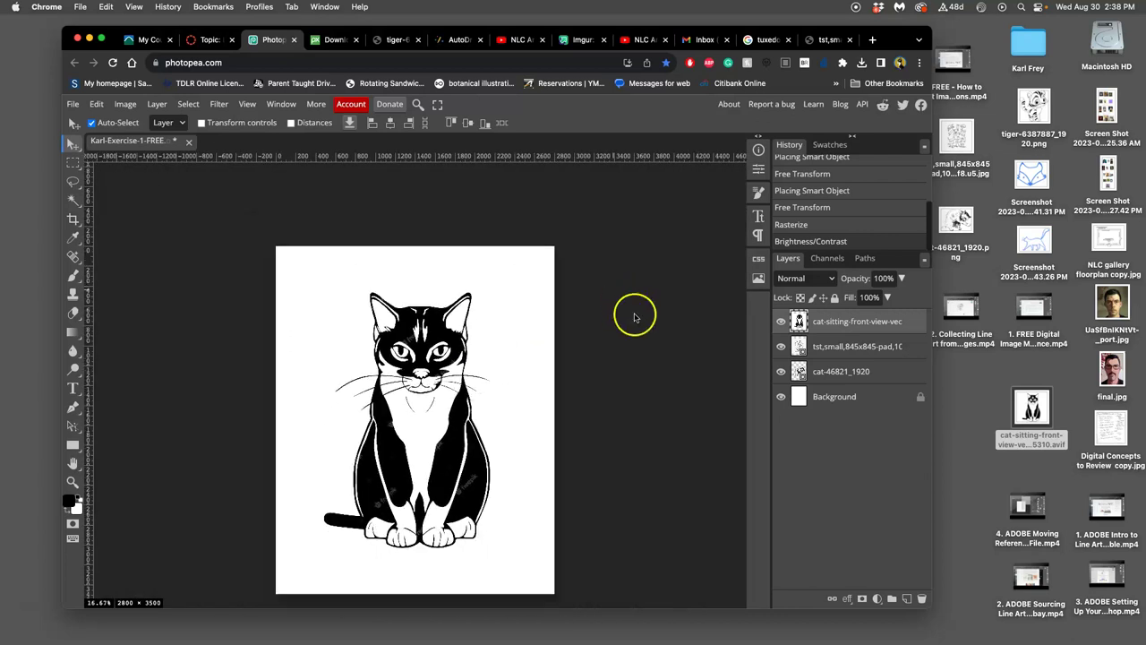
Place the walking-cat sketch, fox sketch screenshot and tiger drawing as new layers.
{"action": "scroll", "coordinate": [549, 324], "scroll_direction": "down", "scroll_amount": 1}
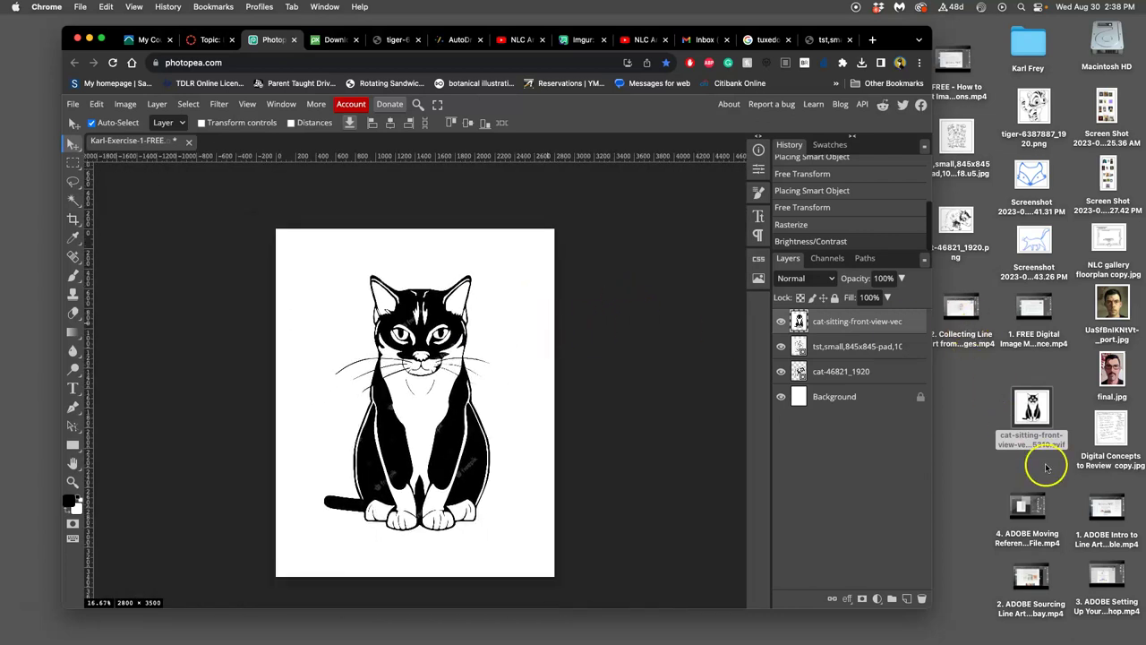
{"action": "left_click_drag", "start_coordinate": [1034, 407], "coordinate": [448, 376]}
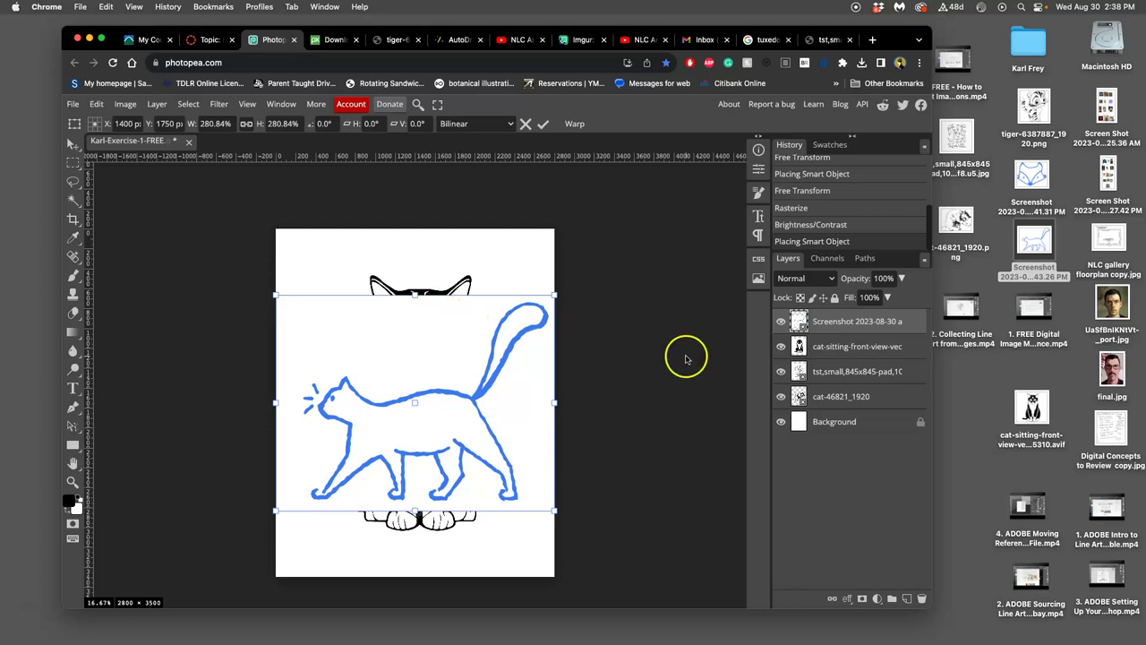
{"action": "left_click", "coordinate": [1029, 183]}
{"action": "left_click_drag", "start_coordinate": [1030, 184], "coordinate": [430, 380]}
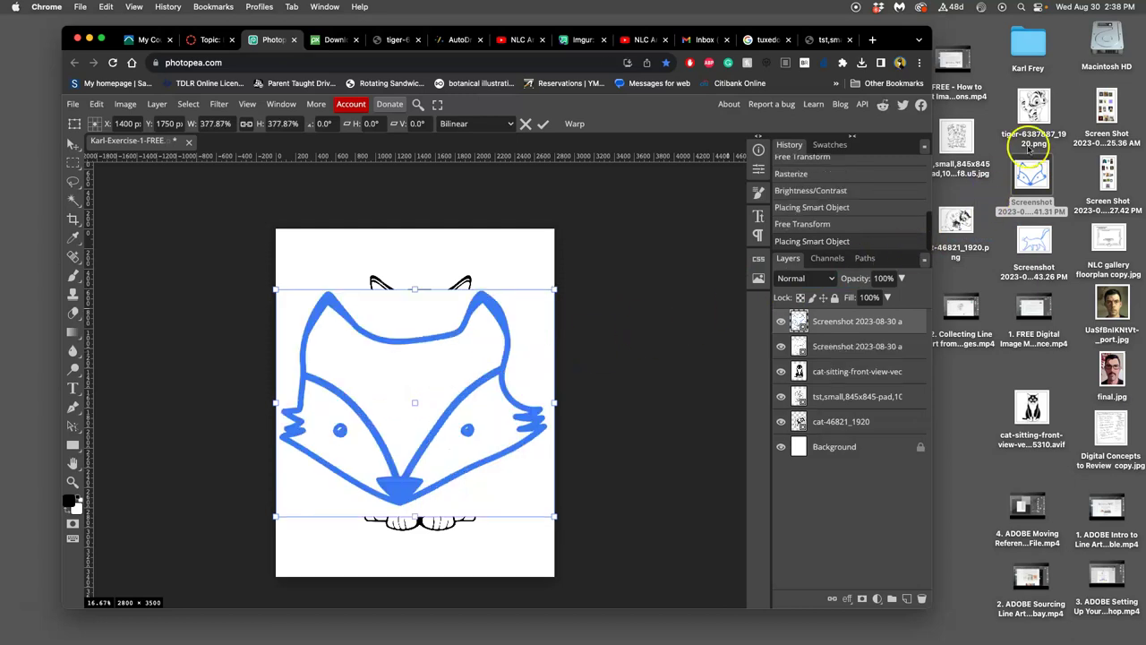
{"action": "left_click_drag", "start_coordinate": [1034, 112], "coordinate": [450, 448]}
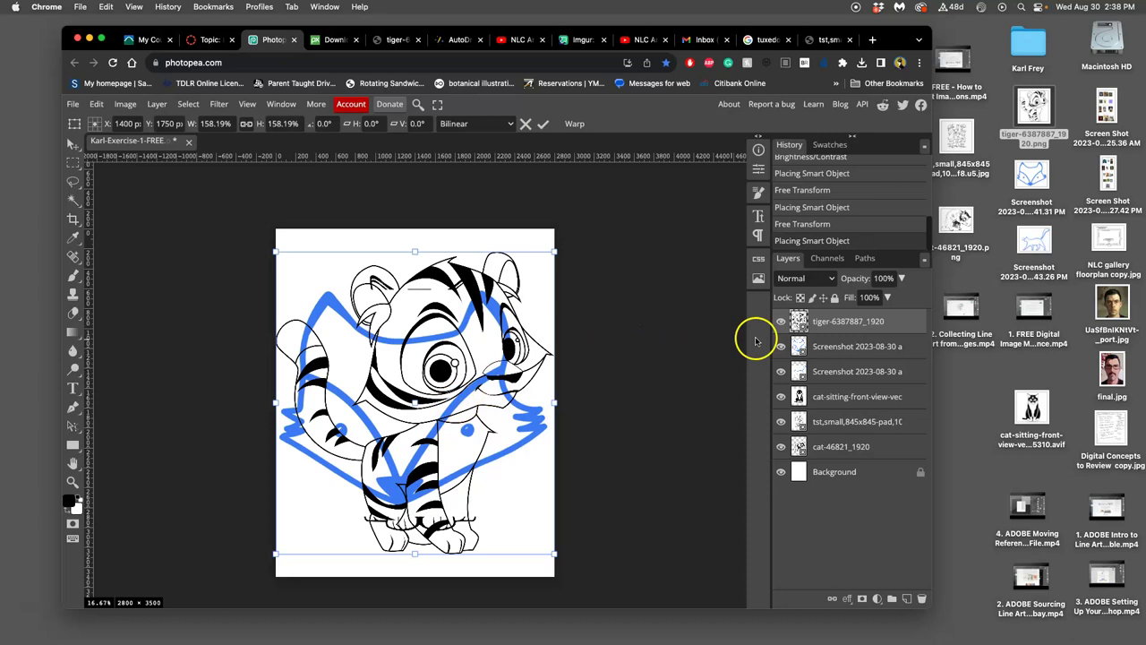
Commit the tiger placement and hide all other layers to check its transparency.
{"action": "left_click", "coordinate": [848, 331]}
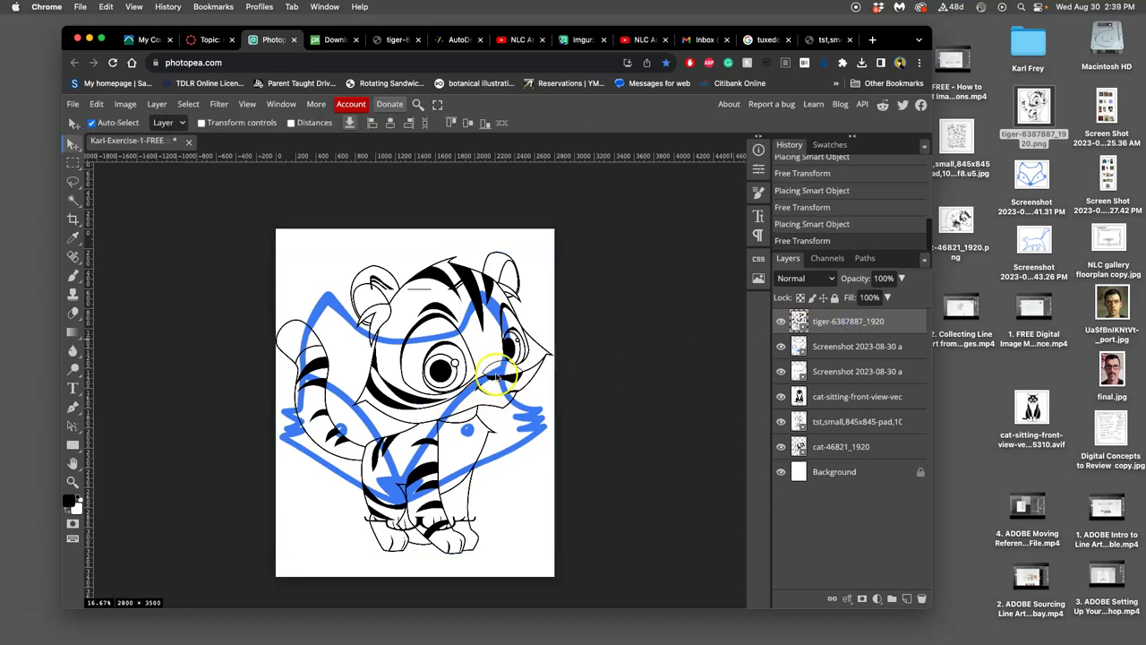
{"action": "left_click", "coordinate": [781, 346]}
{"action": "left_click", "coordinate": [781, 371]}
{"action": "left_click", "coordinate": [781, 396]}
{"action": "left_click", "coordinate": [781, 420]}
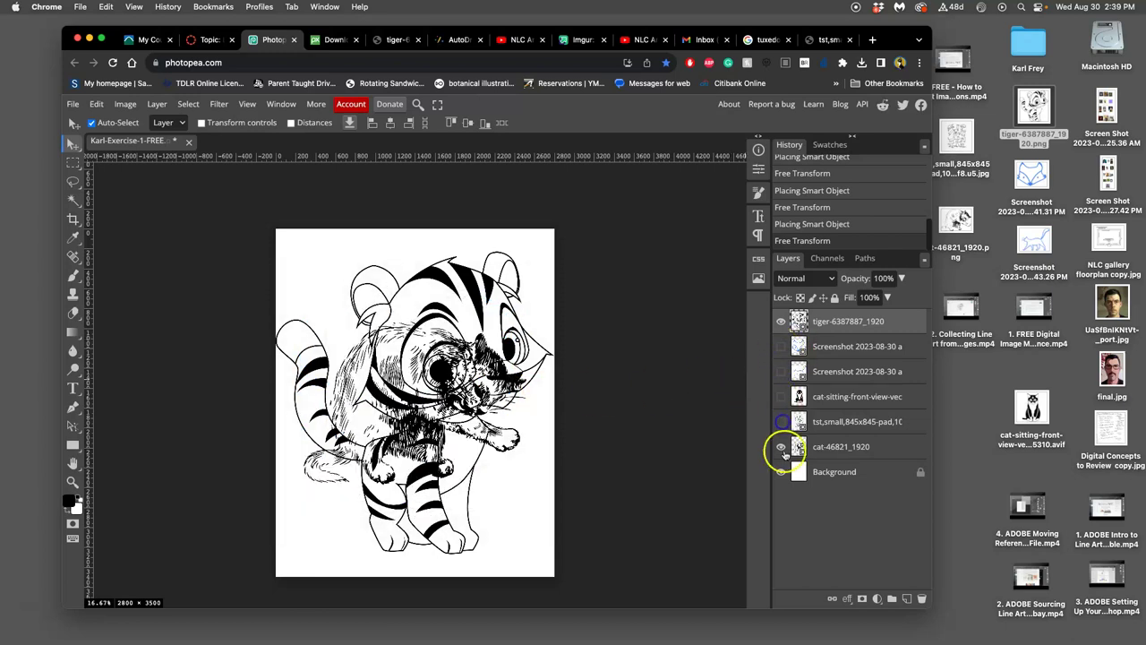
{"action": "left_click", "coordinate": [781, 445]}
{"action": "left_click", "coordinate": [781, 472]}
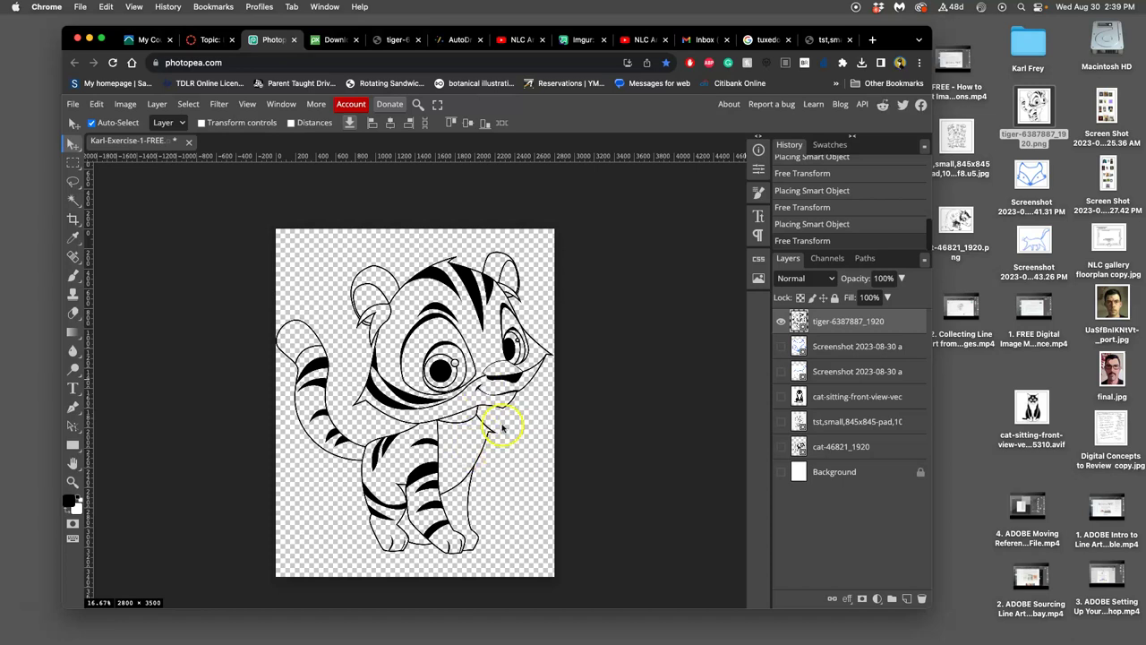
Show only the grooming cat sketch over the white Background and select it.
{"action": "left_click", "coordinate": [781, 346]}
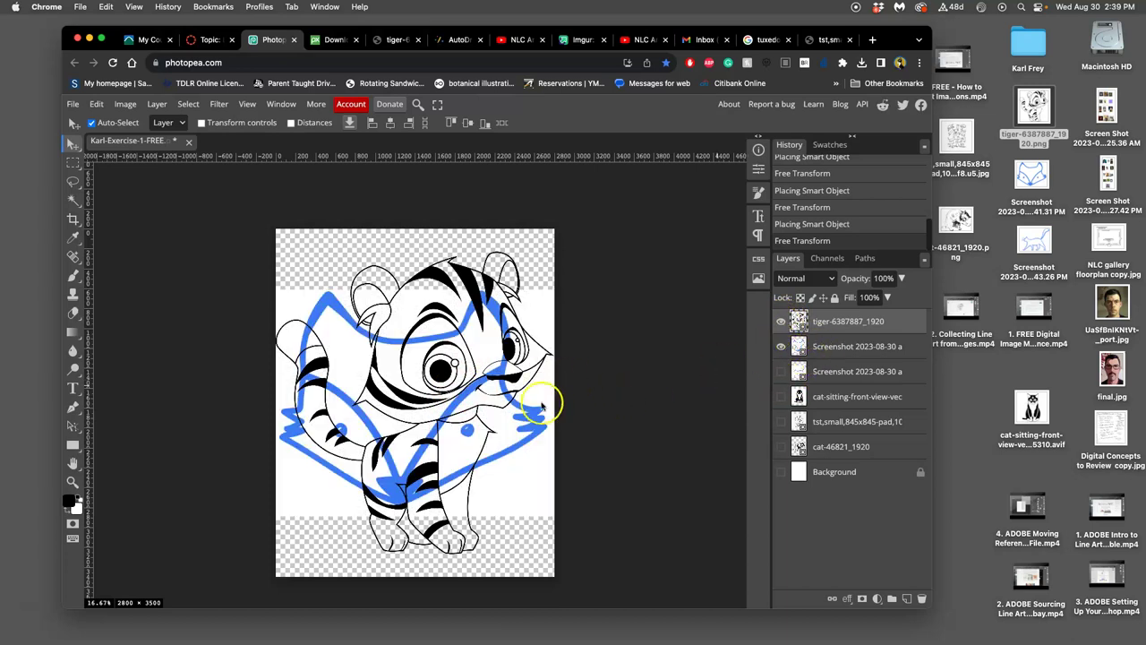
{"action": "left_click_drag", "start_coordinate": [782, 345], "coordinate": [781, 320]}
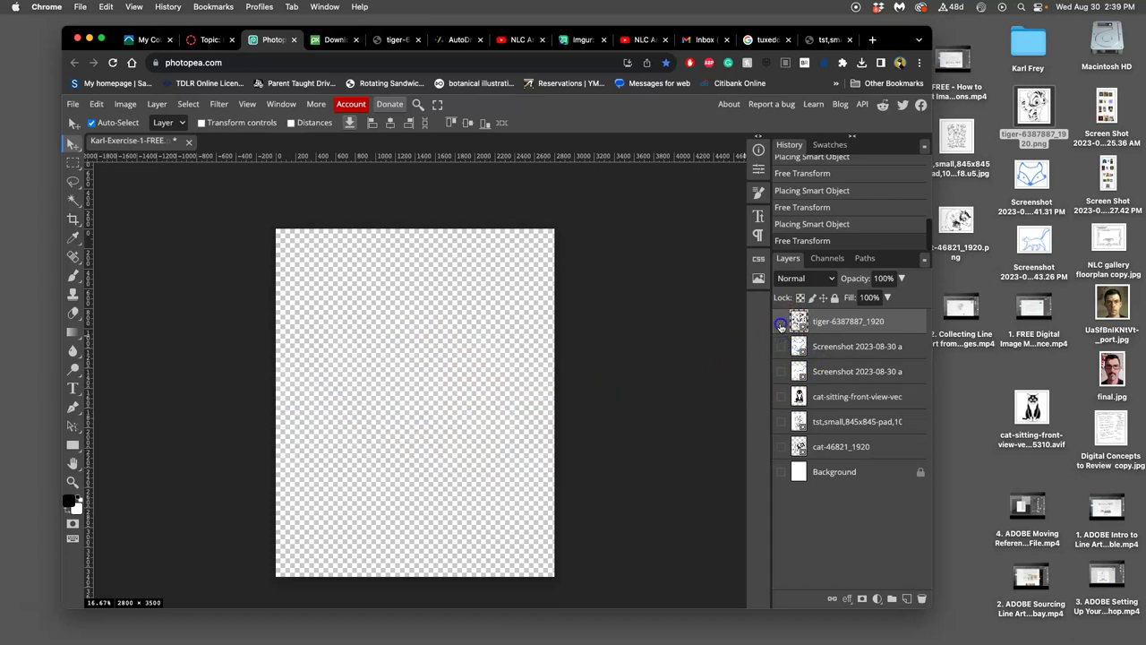
{"action": "left_click", "coordinate": [783, 472]}
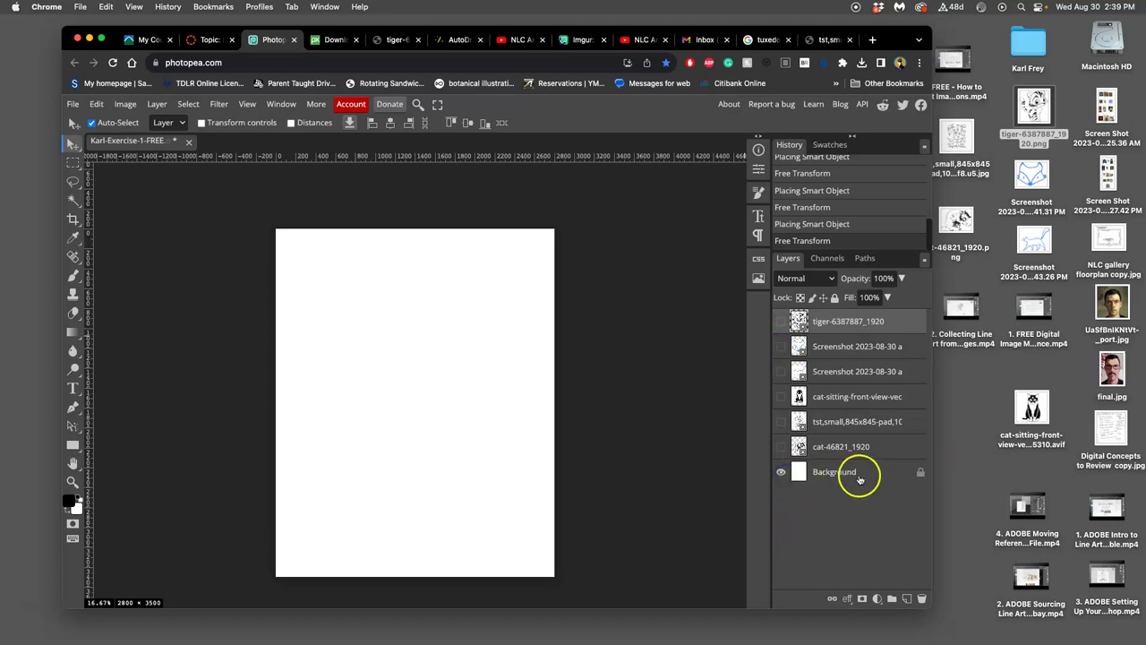
{"action": "left_click", "coordinate": [781, 447]}
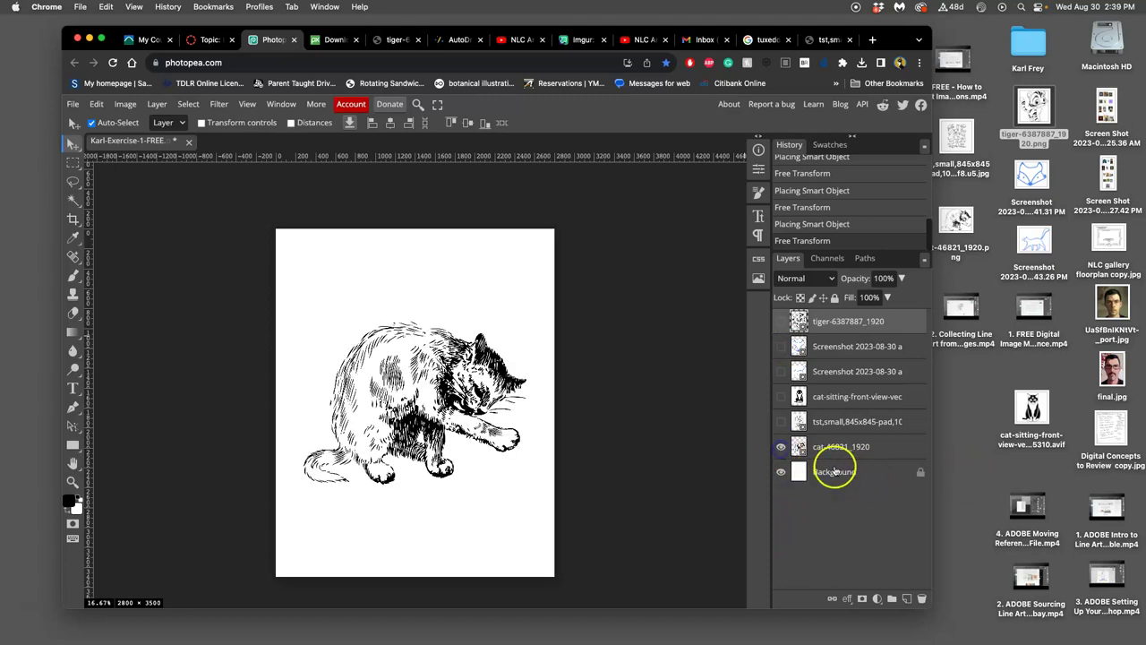
{"action": "left_click", "coordinate": [841, 449]}
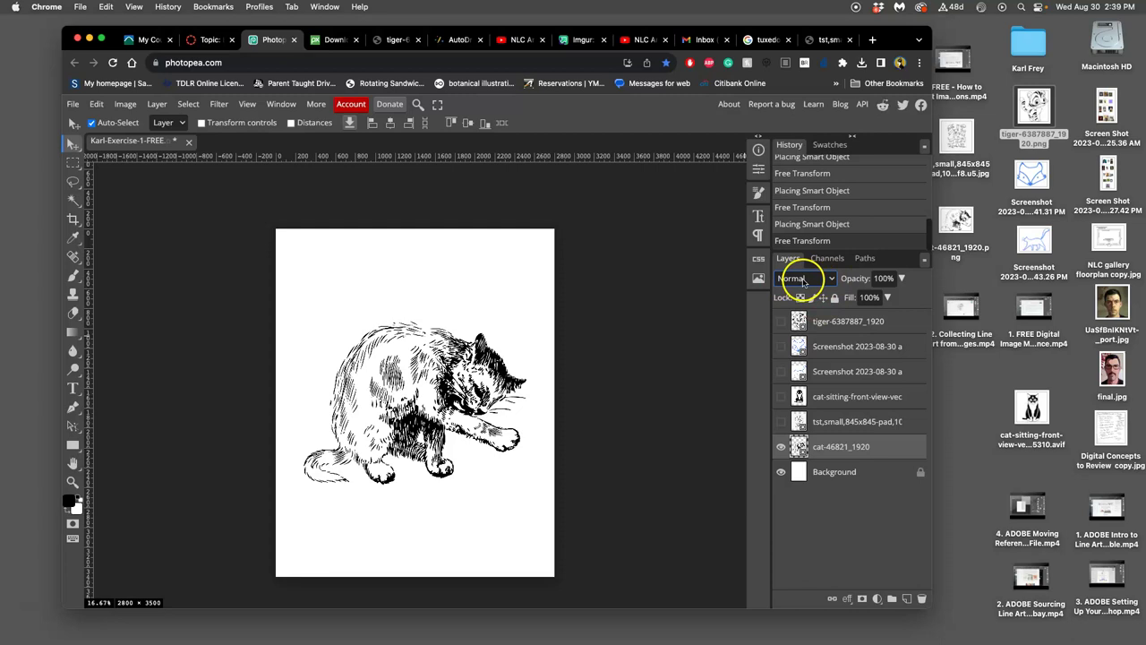
Set the grooming cat layer to Multiply, then show and select the line-cats sheet.
{"action": "left_click", "coordinate": [806, 279]}
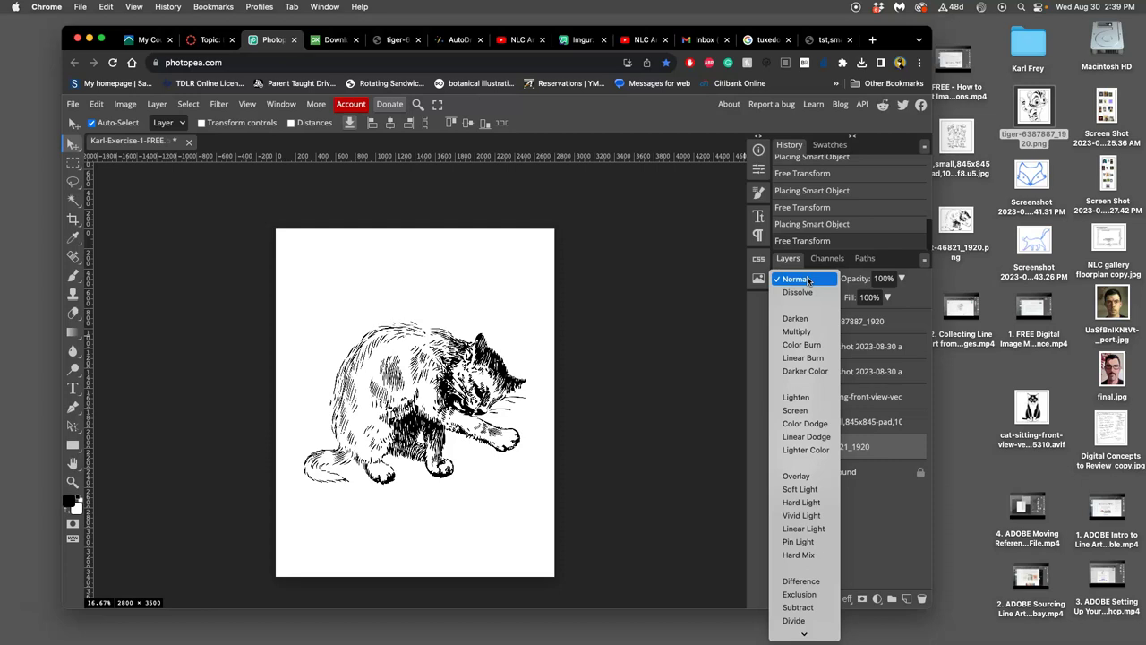
{"action": "left_click", "coordinate": [807, 332]}
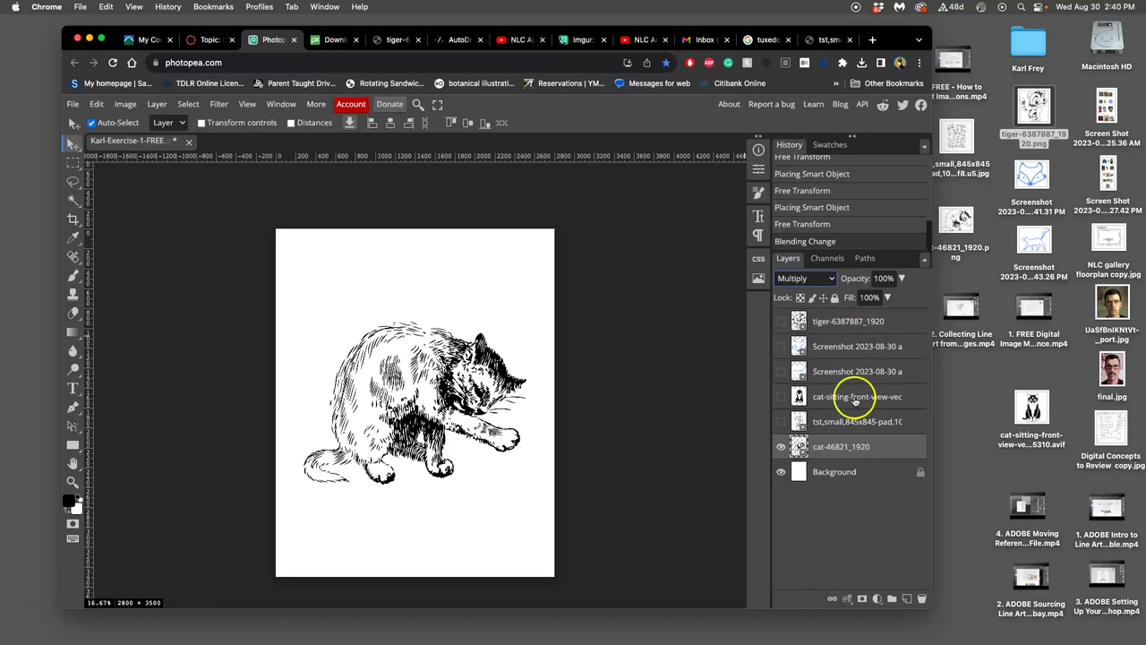
{"action": "left_click", "coordinate": [781, 421]}
{"action": "left_click", "coordinate": [822, 426]}
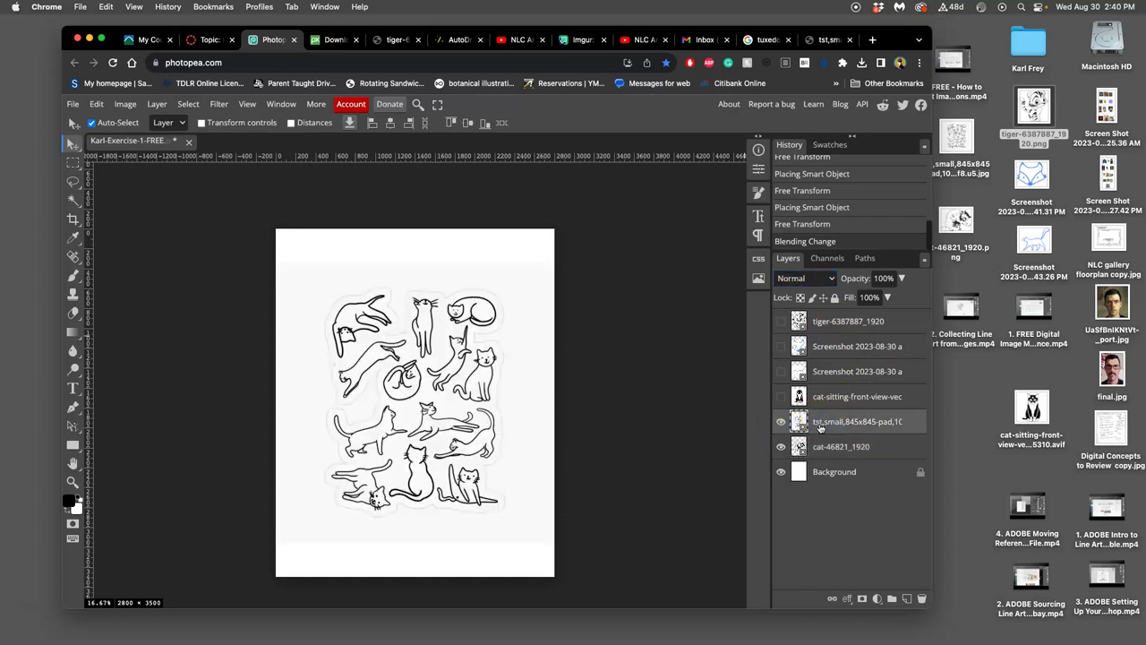
Set the line-cats sheet to Multiply and hide the grooming cat layer.
{"action": "left_click", "coordinate": [781, 421]}
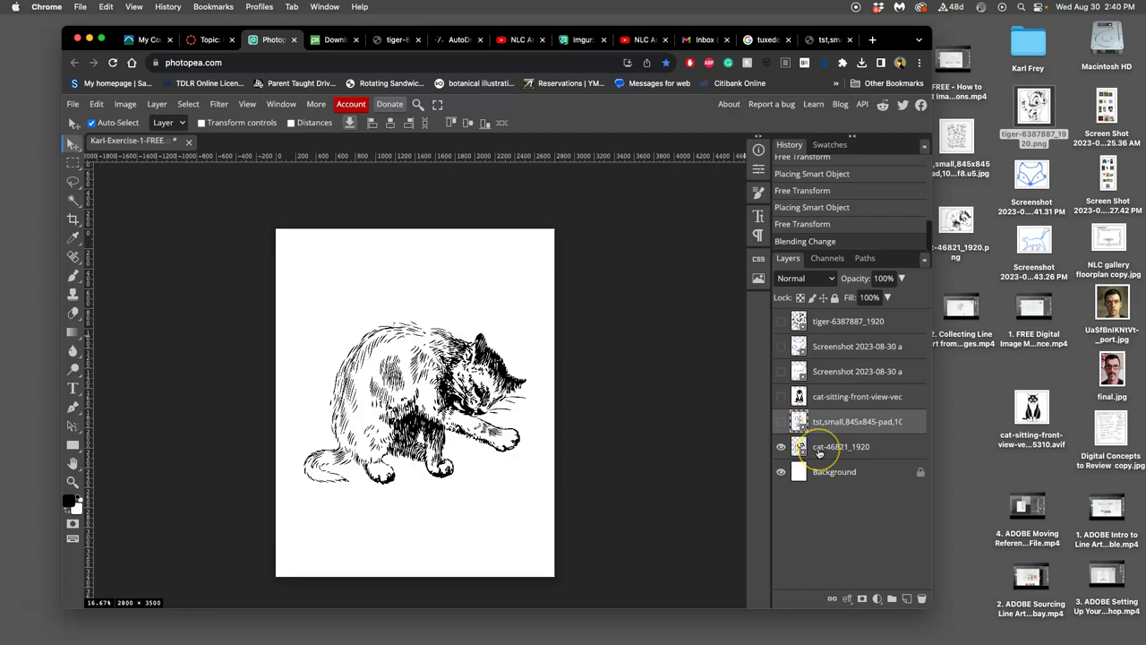
{"action": "left_click", "coordinate": [781, 421]}
{"action": "left_click", "coordinate": [822, 279]}
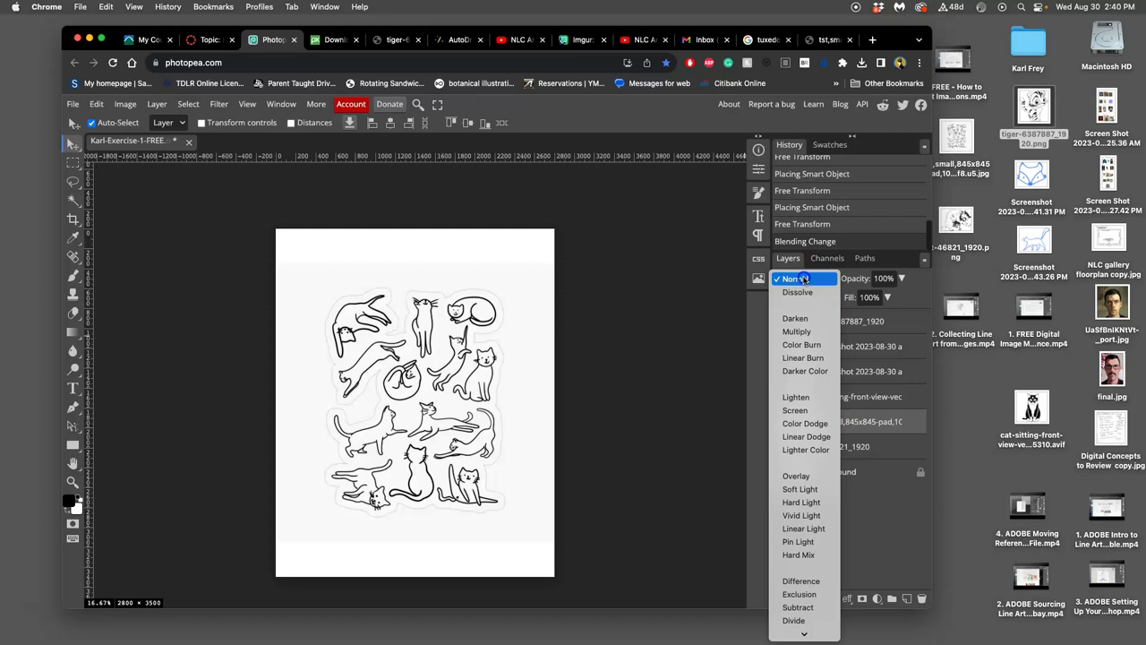
{"action": "left_click", "coordinate": [804, 331]}
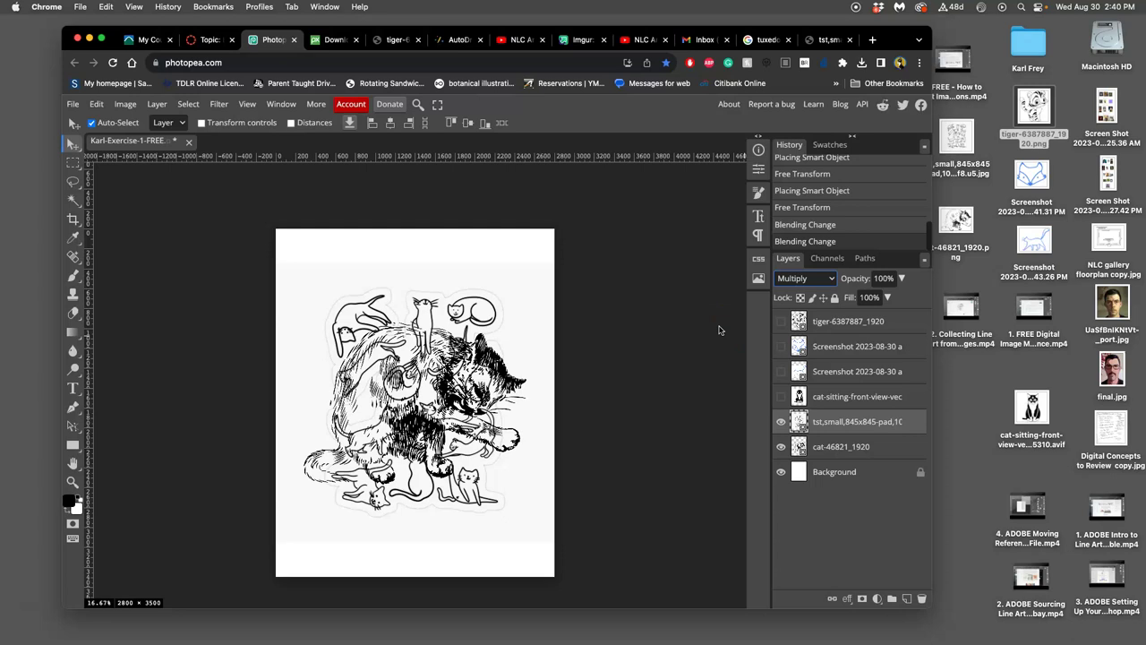
{"action": "left_click", "coordinate": [780, 448]}
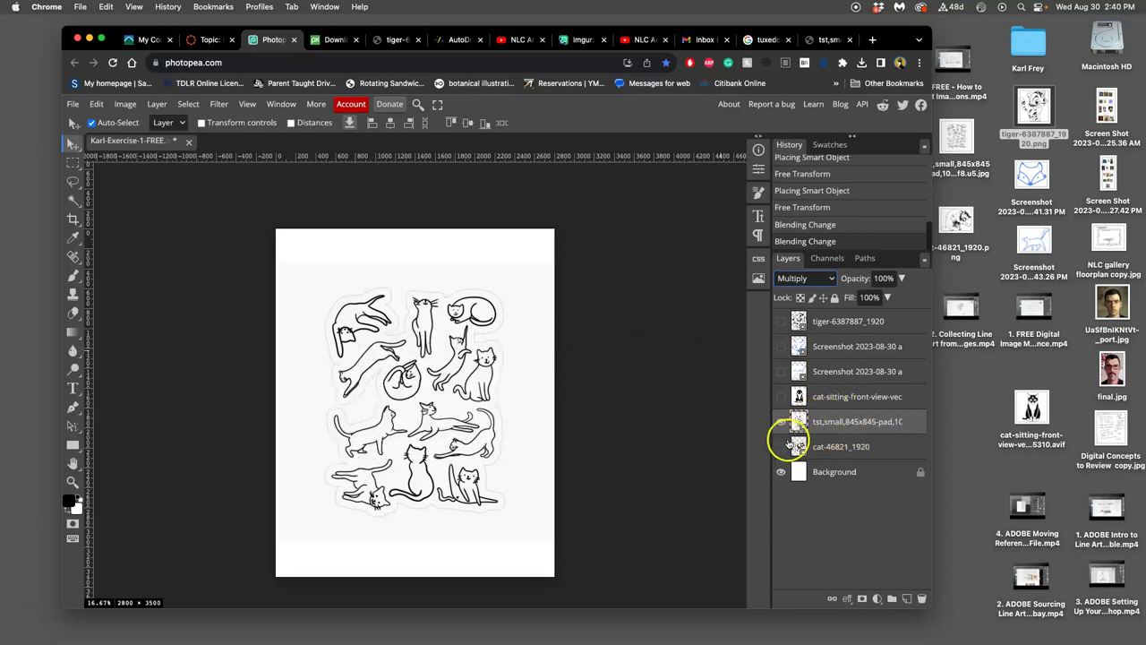
Show the sitting cat layer again and make it the working layer.
{"action": "key", "text": "super+equal"}
{"action": "key", "text": "super+equal"}
{"action": "key", "text": "super+equal"}
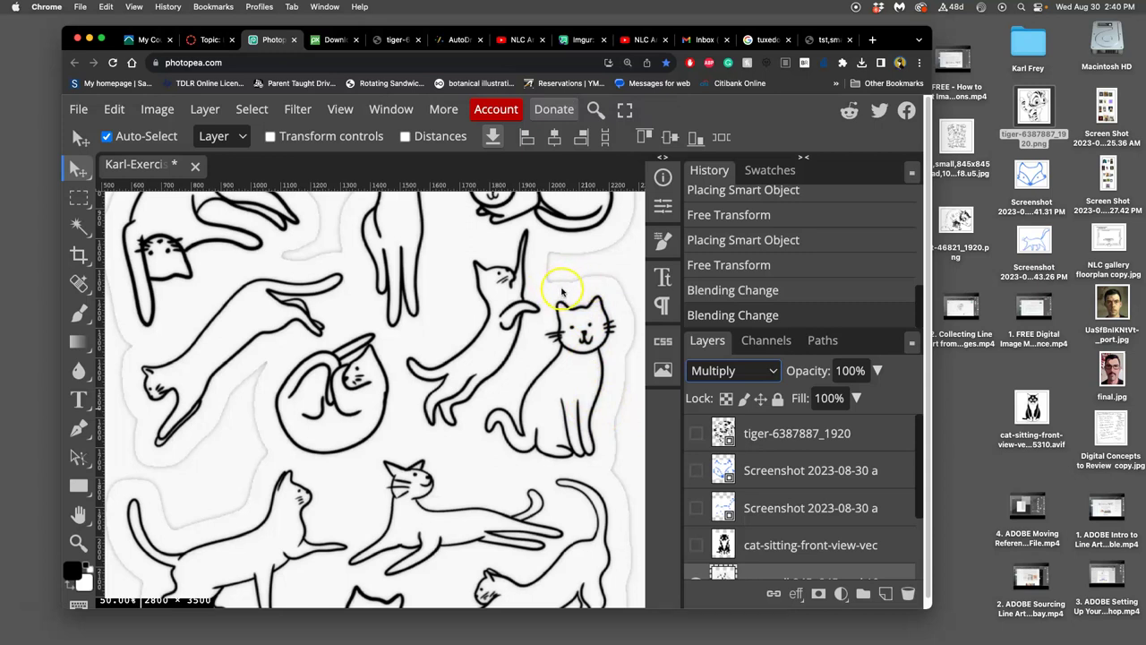
{"action": "key", "text": "super+0"}
{"action": "left_click", "coordinate": [766, 426]}
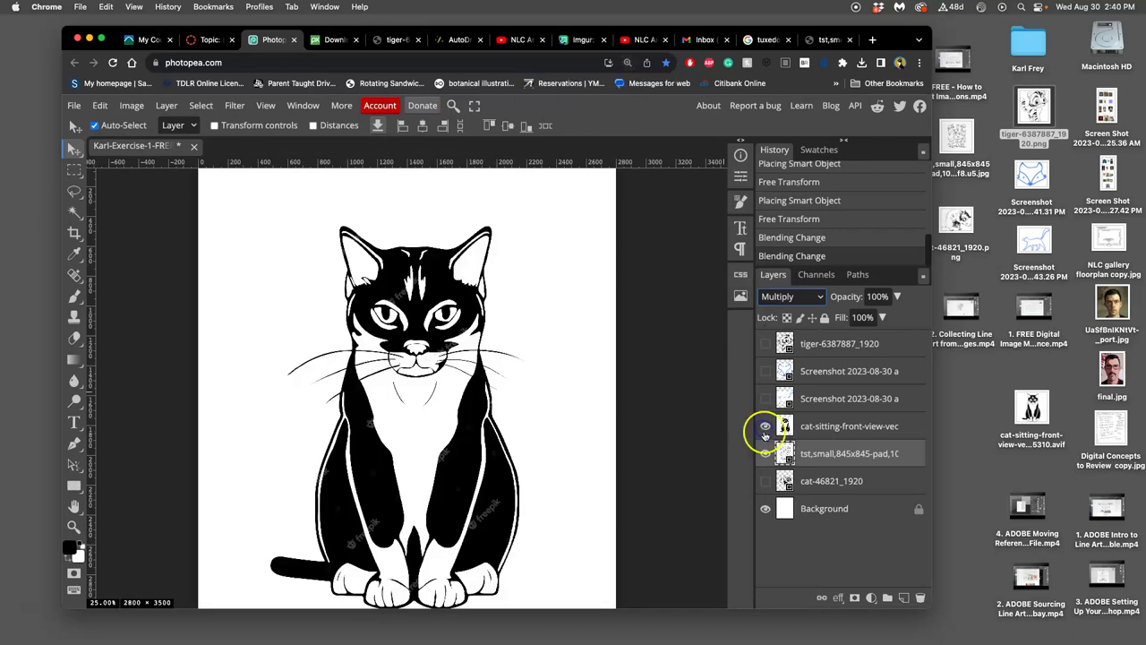
{"action": "scroll", "coordinate": [468, 467], "scroll_direction": "down", "scroll_amount": 4}
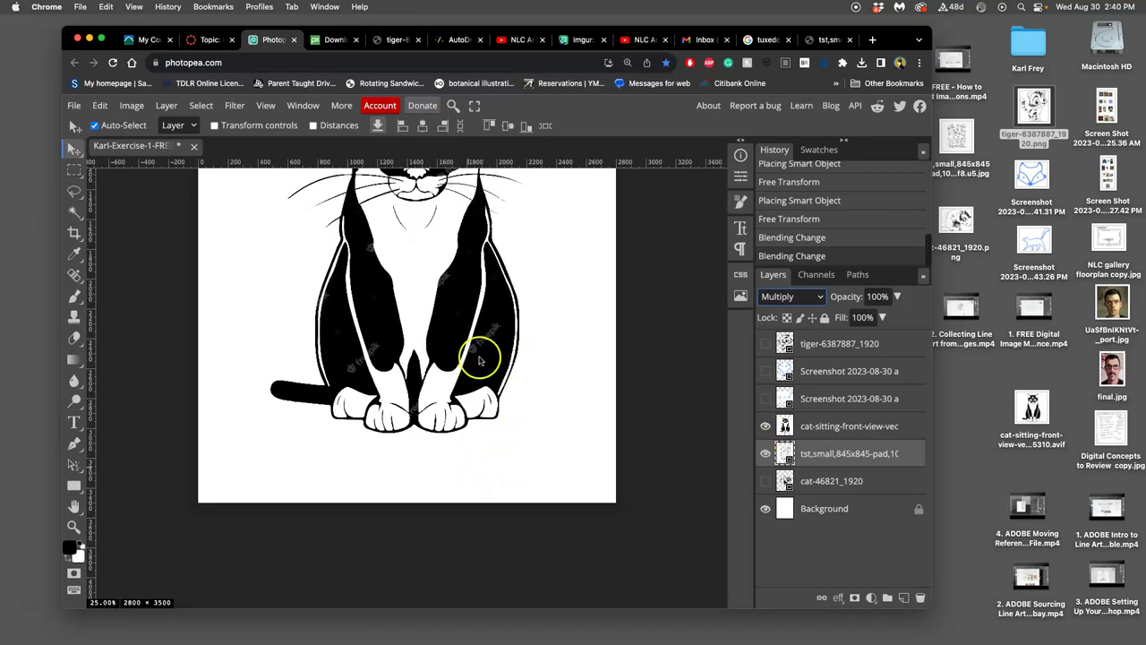
{"action": "scroll", "coordinate": [483, 358], "scroll_direction": "up", "scroll_amount": 3}
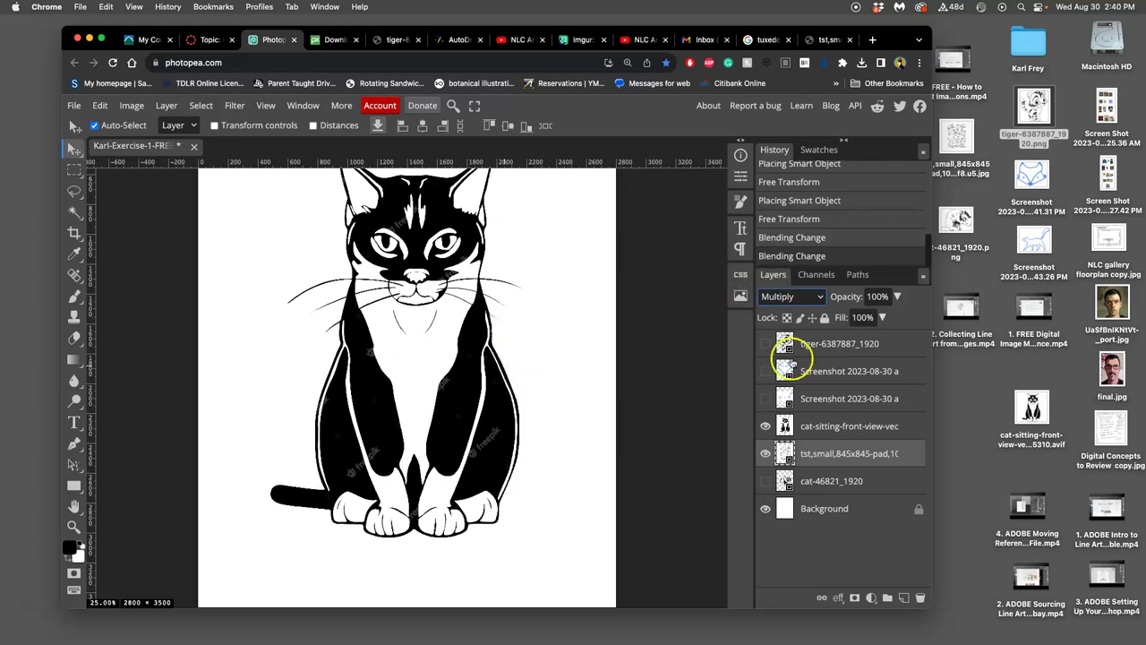
{"action": "left_click", "coordinate": [804, 428]}
{"action": "left_click", "coordinate": [801, 296]}
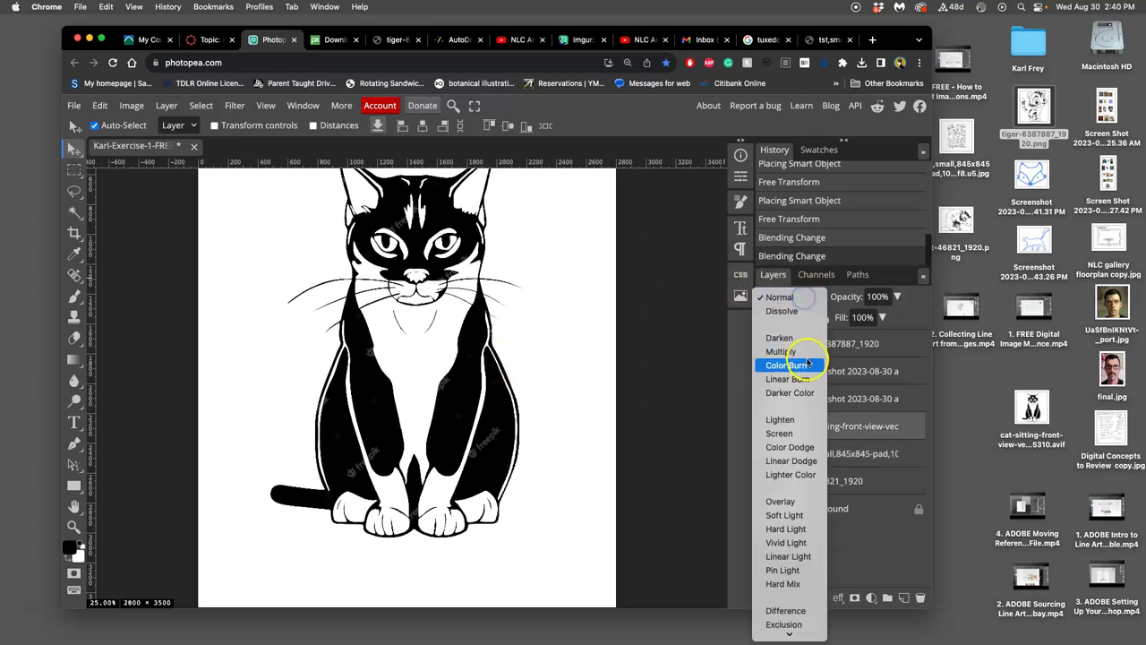
Show the blue walking-cat drawing and set it to Multiply.
{"action": "left_click", "coordinate": [781, 351]}
{"action": "left_click", "coordinate": [765, 399]}
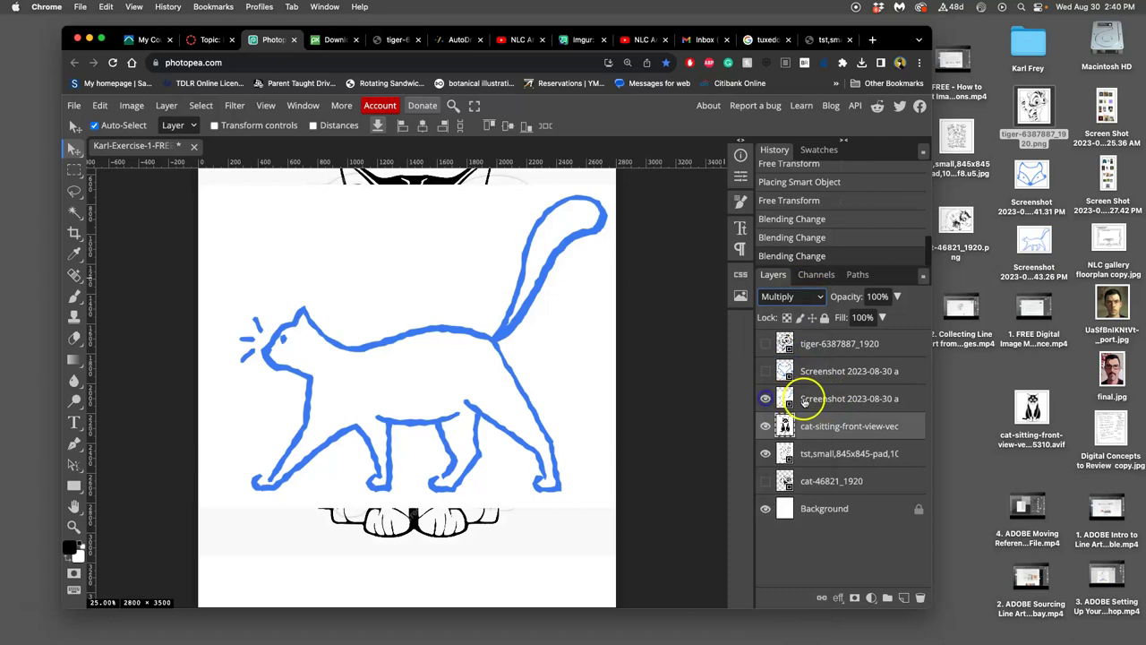
{"action": "left_click", "coordinate": [804, 402]}
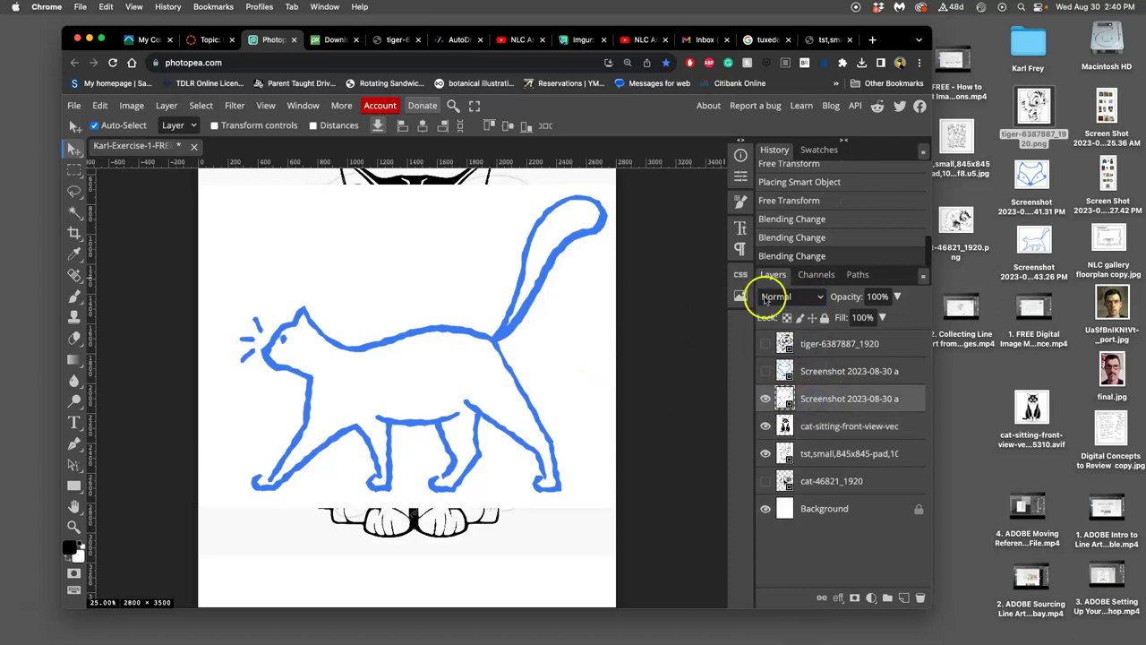
{"action": "left_click", "coordinate": [795, 300]}
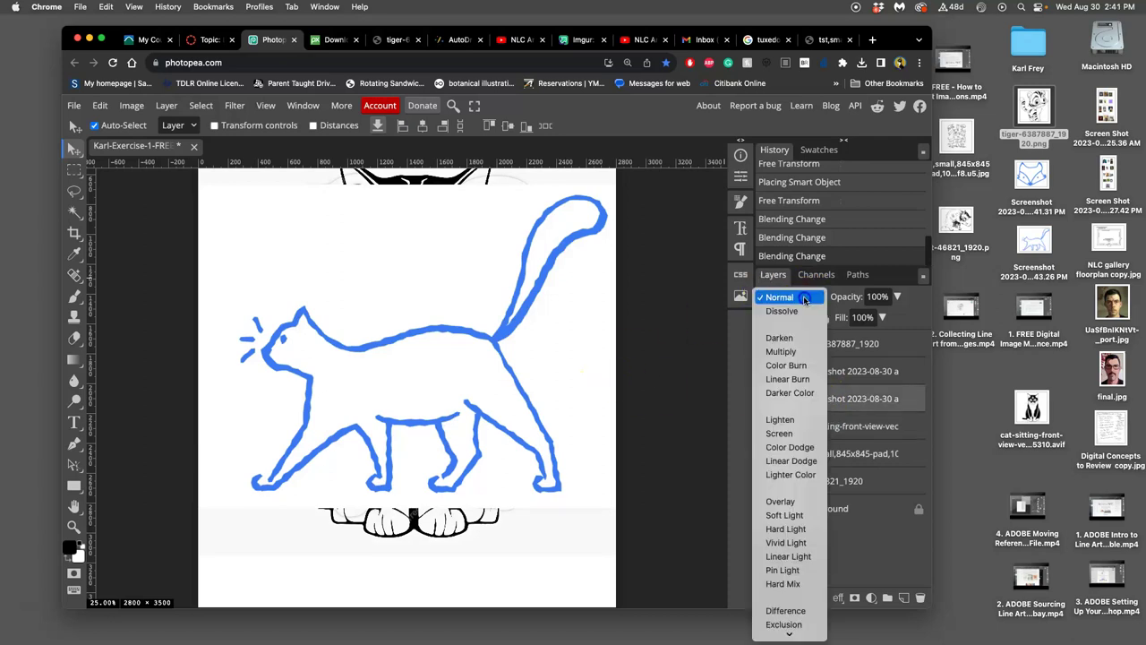
{"action": "left_click", "coordinate": [794, 353]}
Show the fox drawing and set it to Multiply over the cat.
{"action": "left_click", "coordinate": [786, 370]}
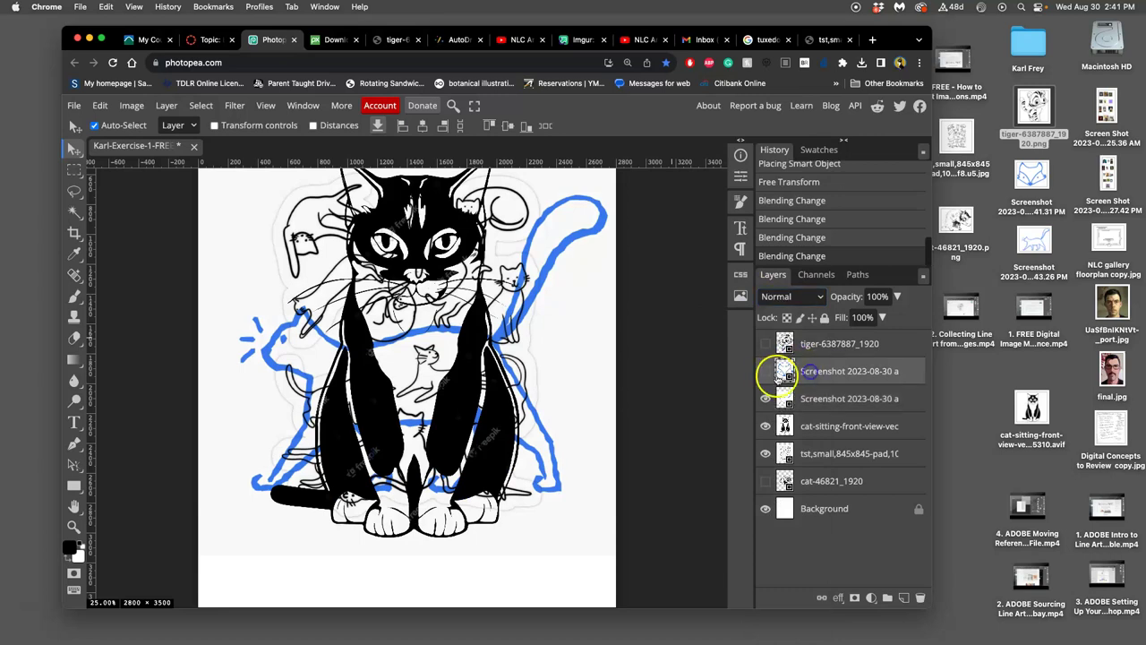
{"action": "left_click", "coordinate": [766, 371]}
{"action": "left_click", "coordinate": [794, 296]}
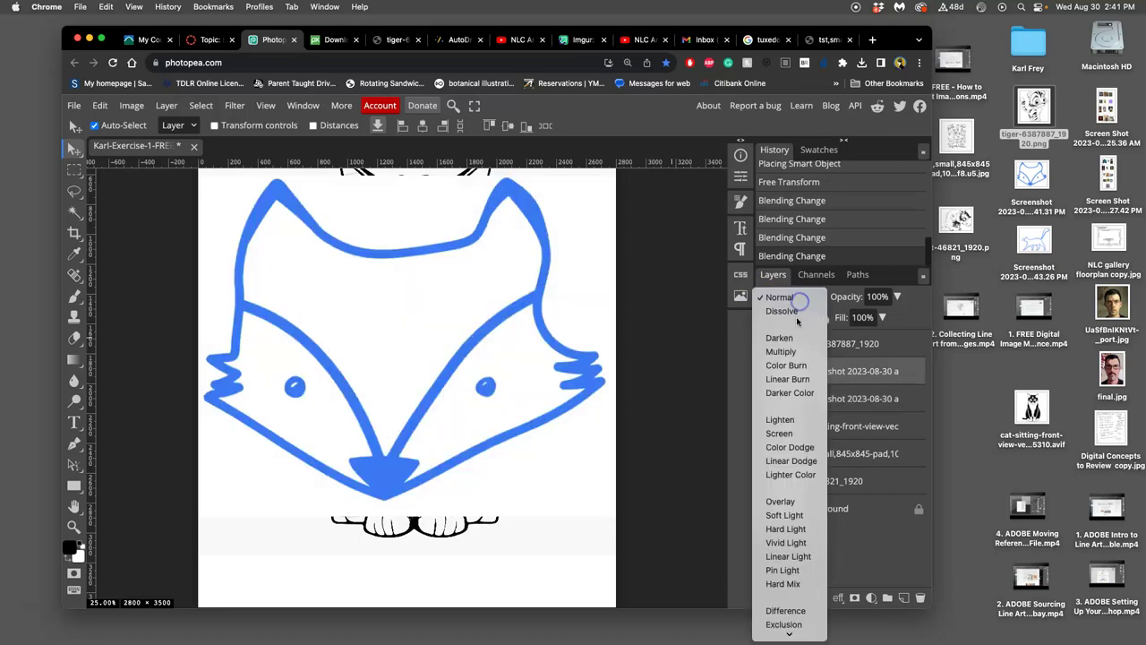
{"action": "left_click", "coordinate": [793, 353]}
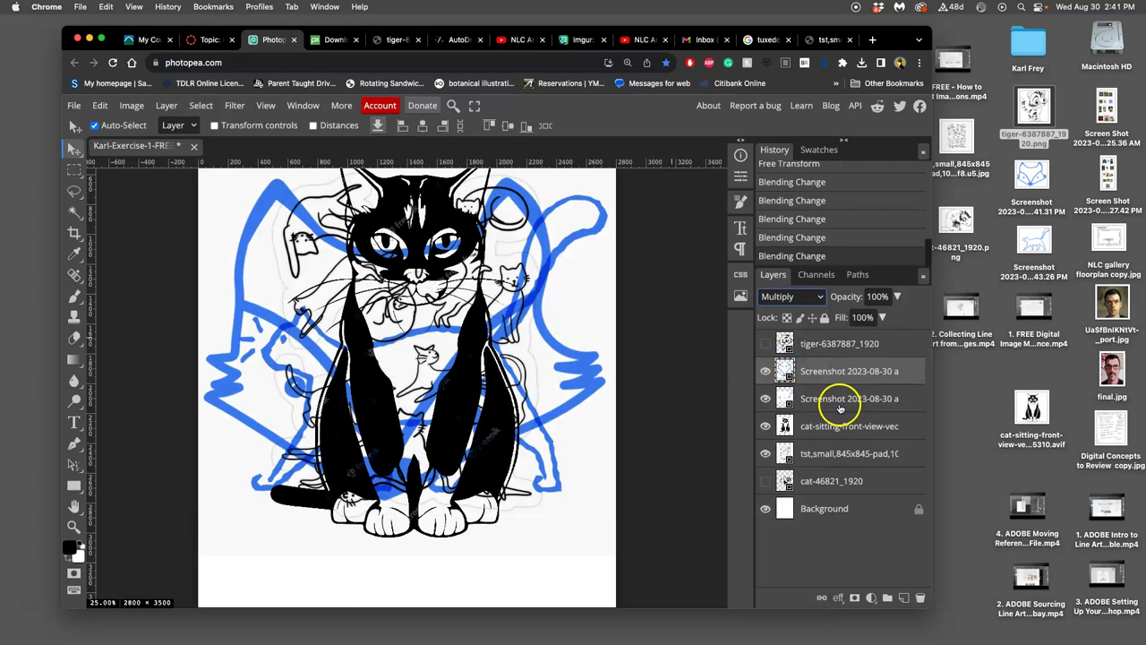
Show the tiger line art and set it to Multiply.
{"action": "left_click", "coordinate": [766, 343]}
{"action": "left_click", "coordinate": [783, 343]}
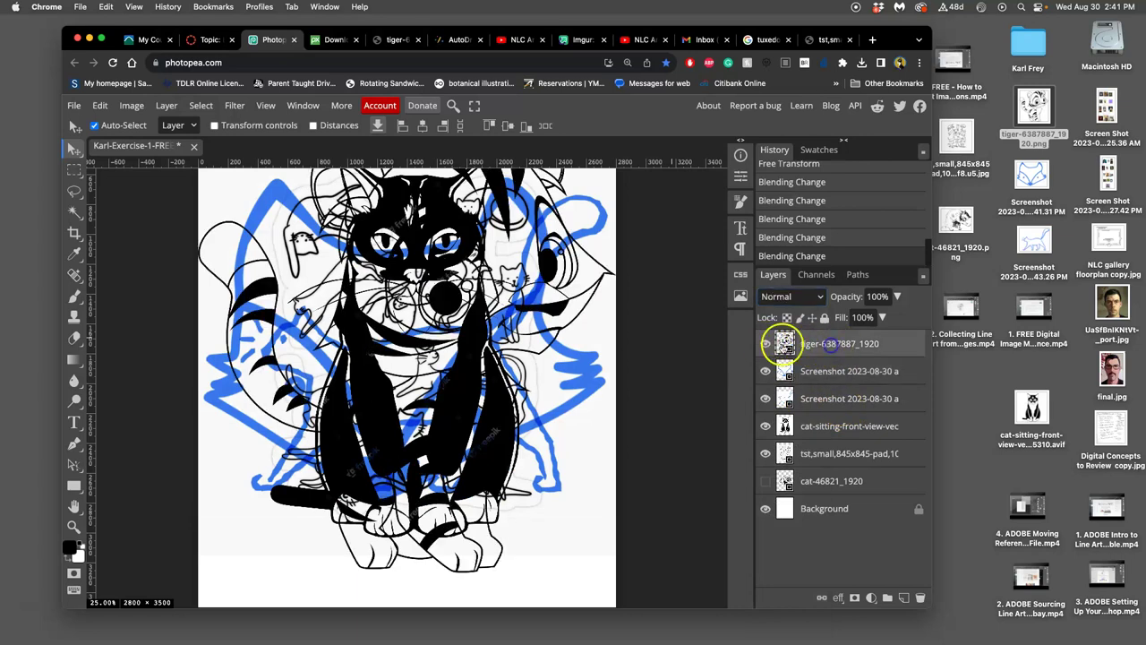
{"action": "left_click", "coordinate": [766, 343]}
{"action": "left_click", "coordinate": [765, 343]}
{"action": "left_click", "coordinate": [791, 298]}
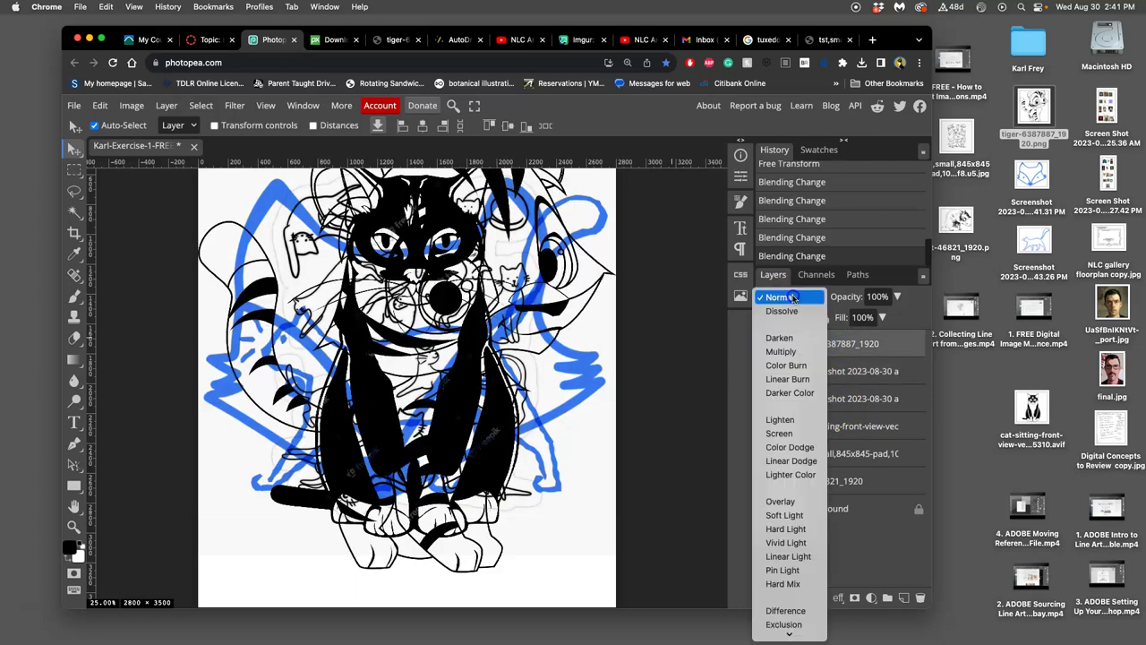
{"action": "left_click", "coordinate": [801, 351]}
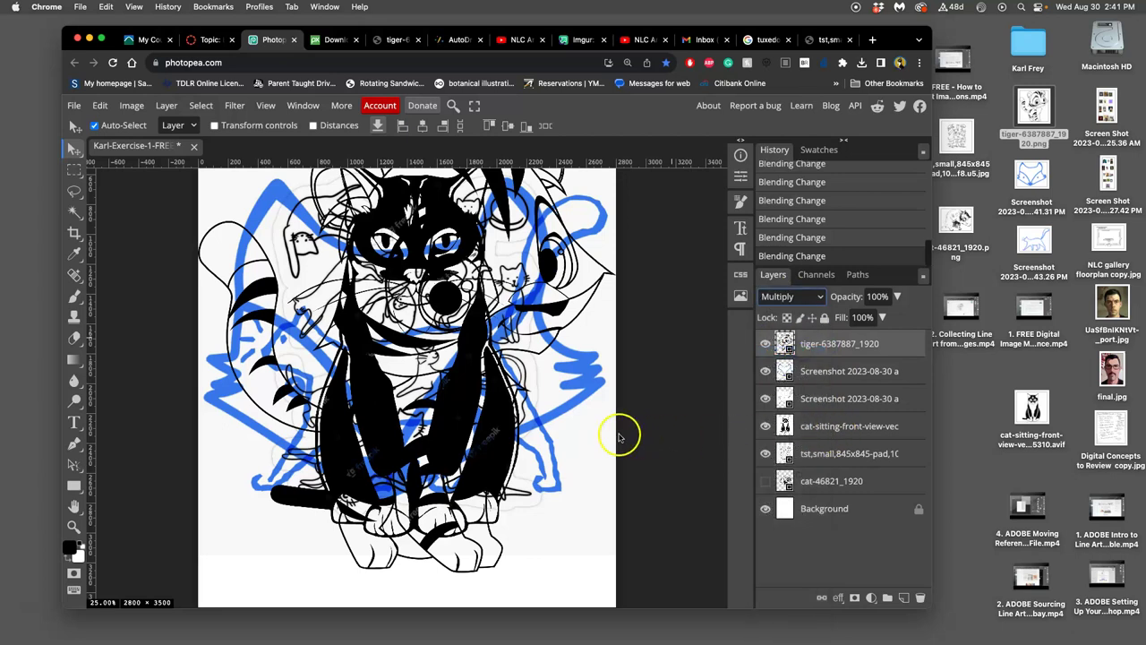
{"action": "key", "text": "super+minus"}
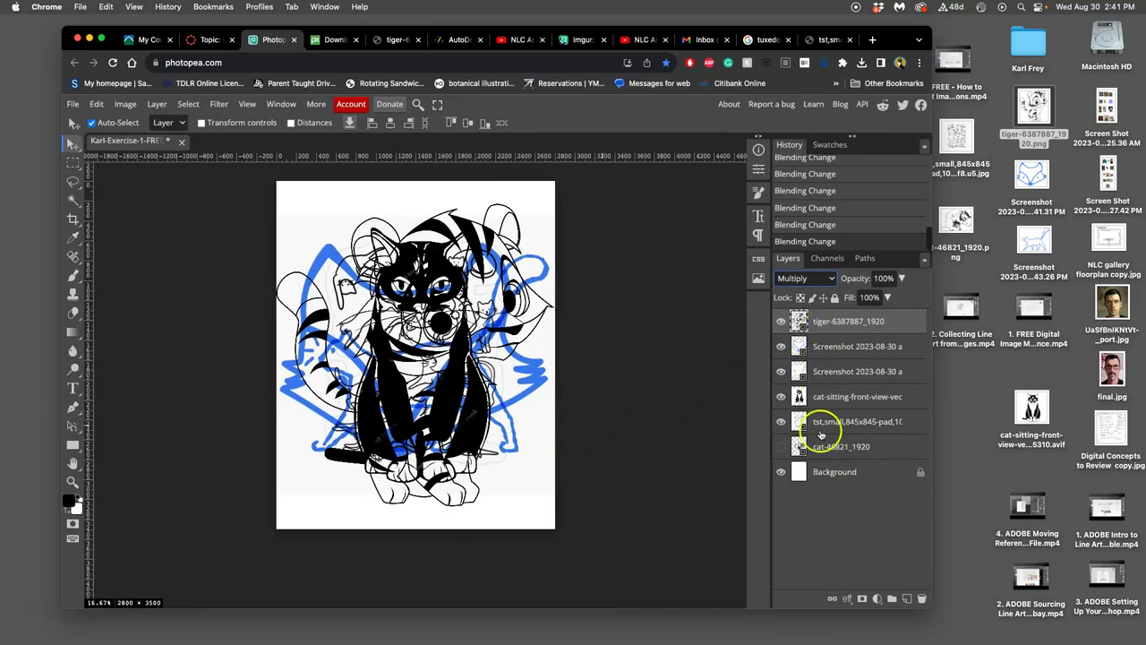
Make the cat-46821_1920 sketch layer visible and keep the tiger layer's blend mode on Multiply.
{"action": "left_click", "coordinate": [781, 447]}
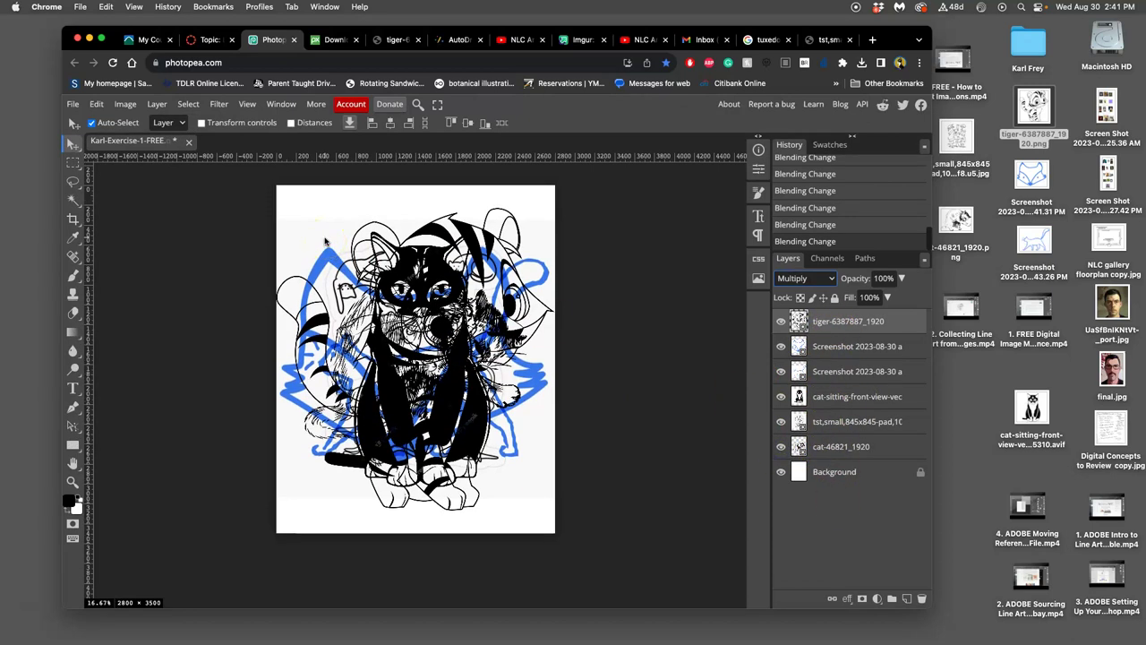
{"action": "key", "text": "super+equal"}
{"action": "key", "text": "super+equal"}
{"action": "key", "text": "super+equal"}
{"action": "left_click", "coordinate": [346, 292]}
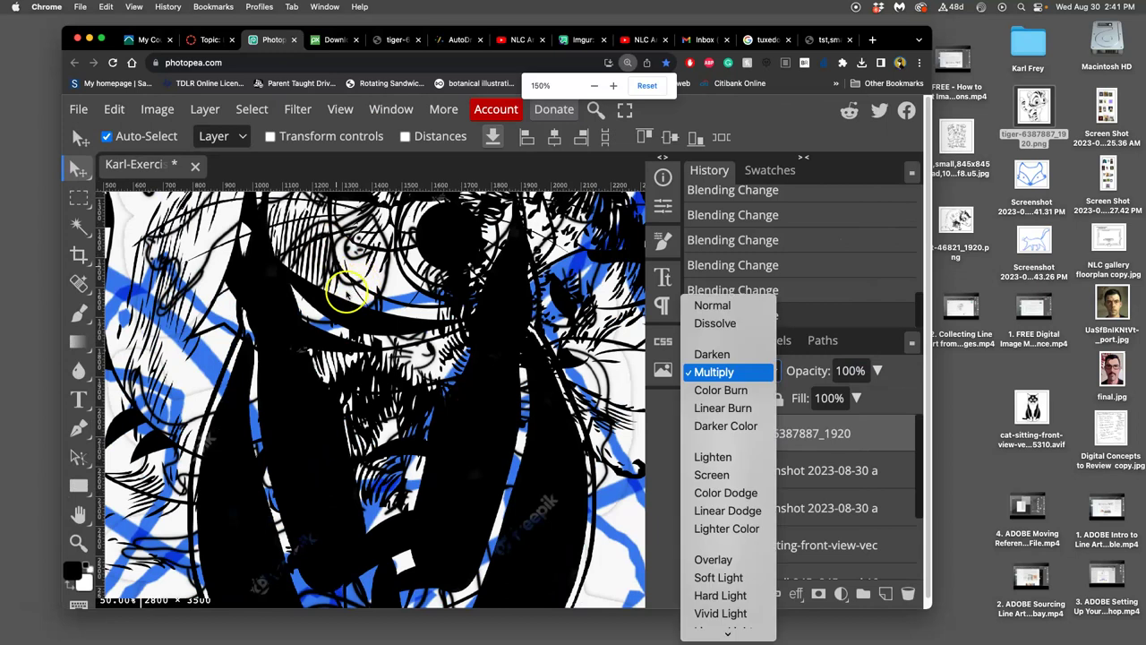
{"action": "left_click", "coordinate": [301, 269]}
{"action": "scroll", "coordinate": [300, 269], "scroll_direction": "up", "scroll_amount": 10}
{"action": "scroll", "coordinate": [293, 274], "scroll_direction": "down", "scroll_amount": 3}
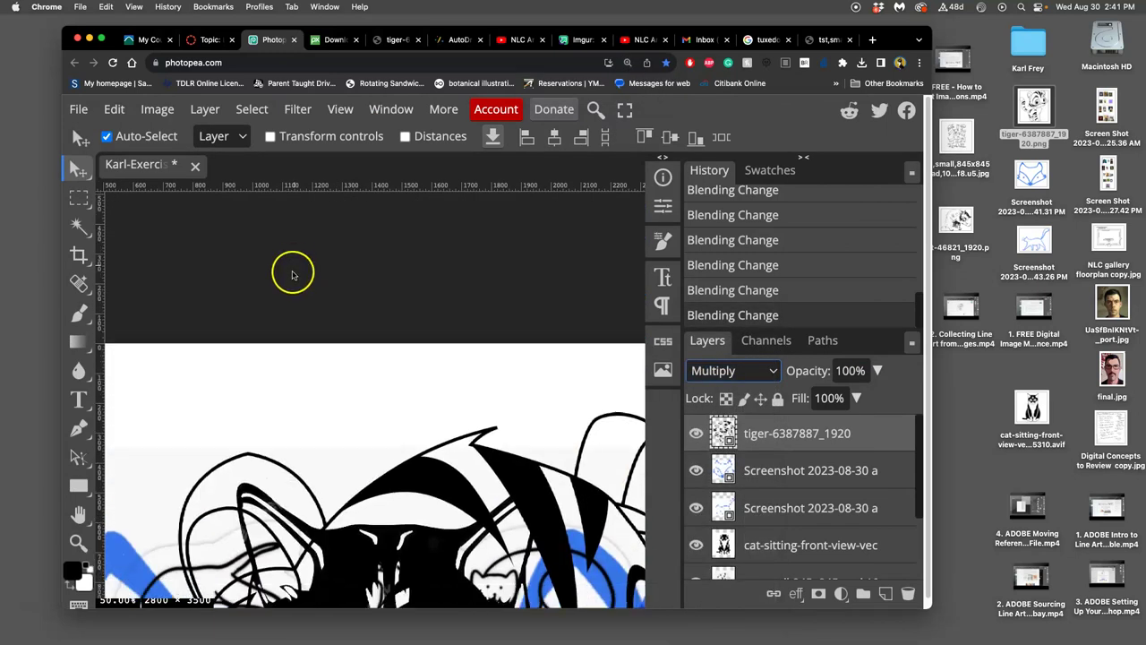
{"action": "scroll", "coordinate": [219, 435], "scroll_direction": "down", "scroll_amount": 4}
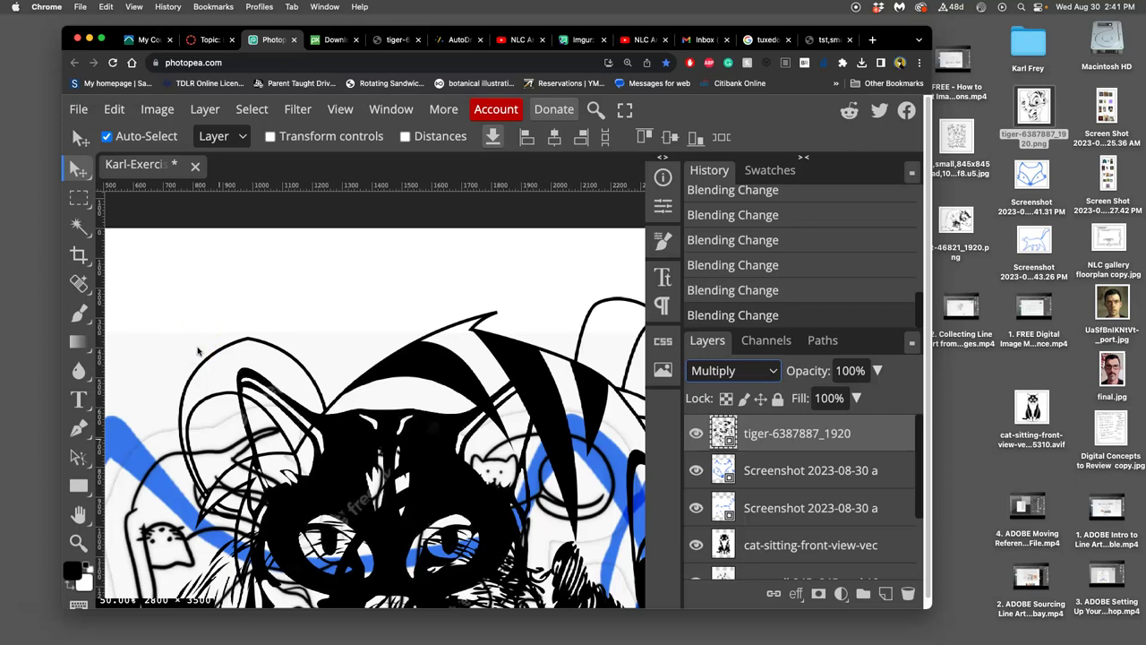
{"action": "key", "text": "super+minus"}
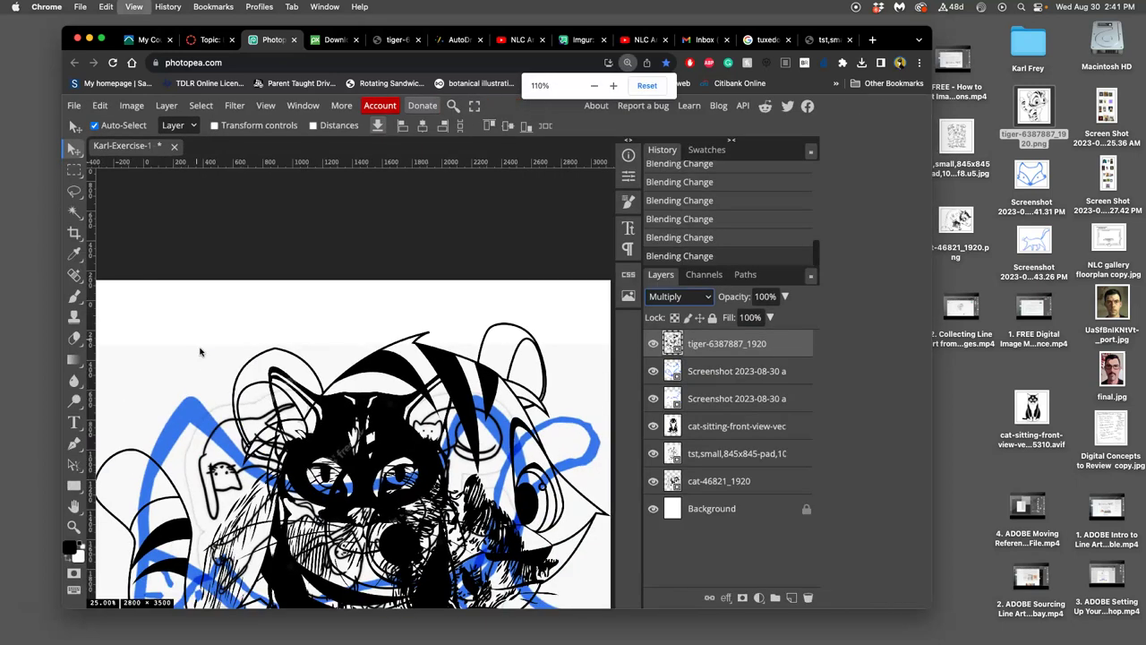
{"action": "scroll", "coordinate": [269, 358], "scroll_direction": "down", "scroll_amount": 3}
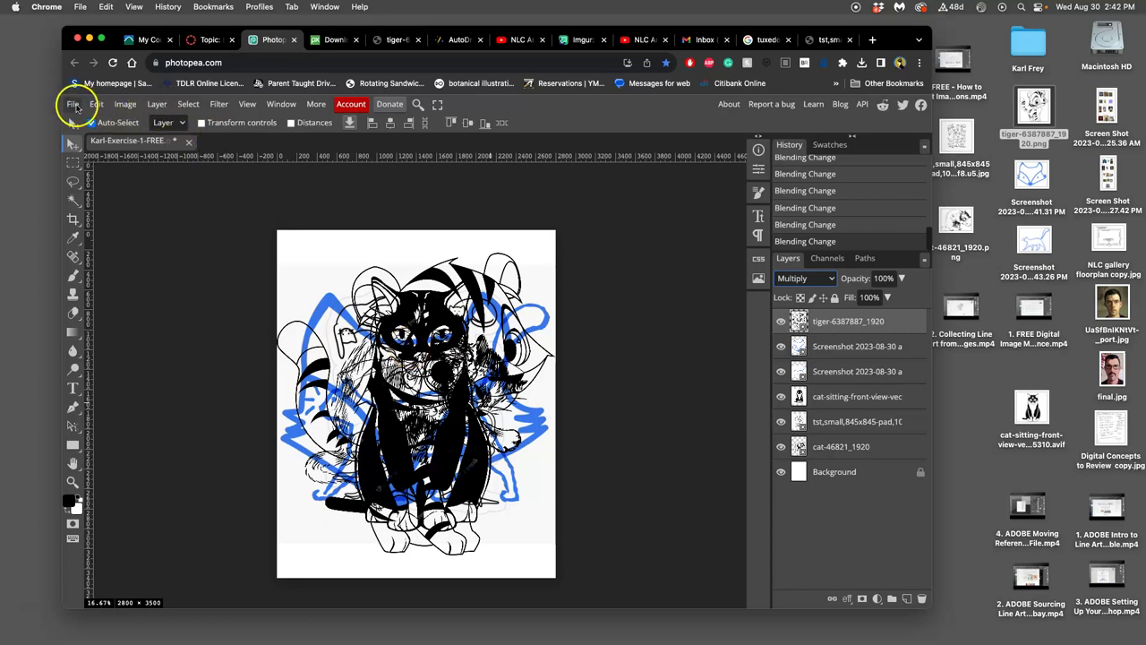
Start a Save as PSD, try Dropbox and Desktop as locations, then cancel.
{"action": "left_click", "coordinate": [74, 105]}
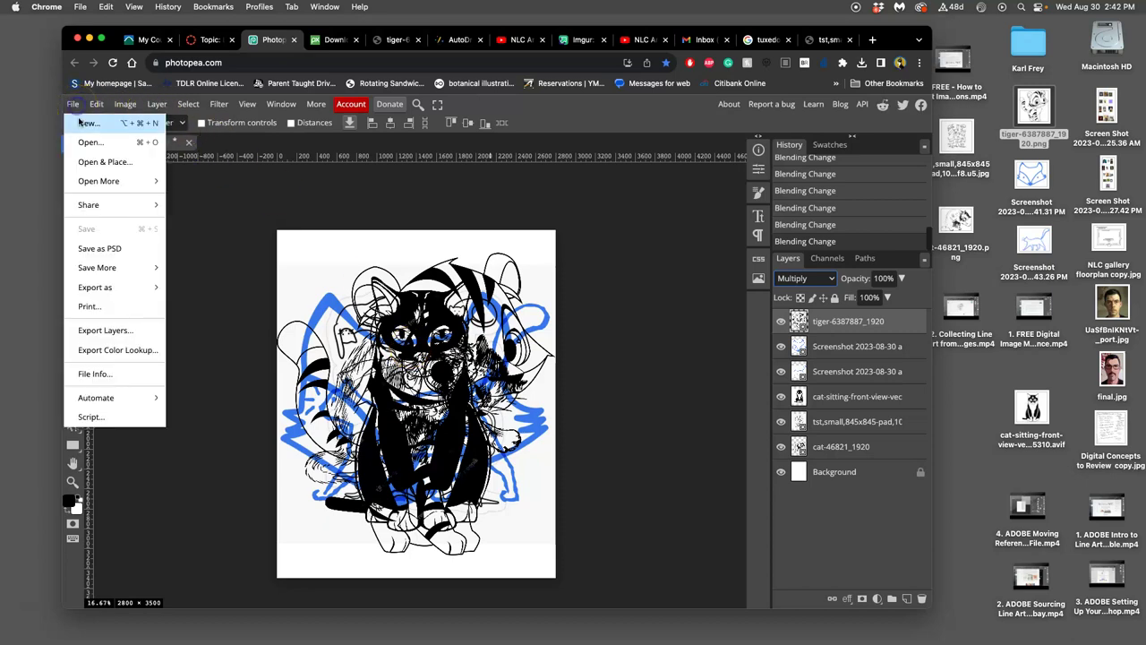
{"action": "left_click", "coordinate": [105, 247]}
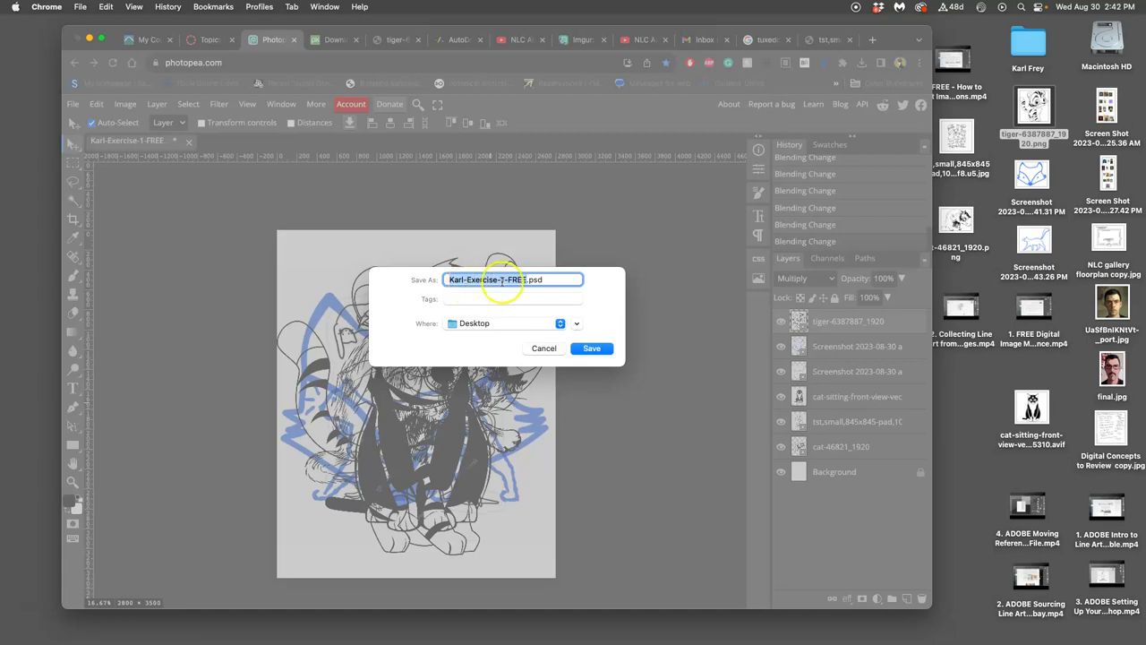
{"action": "left_click", "coordinate": [492, 326]}
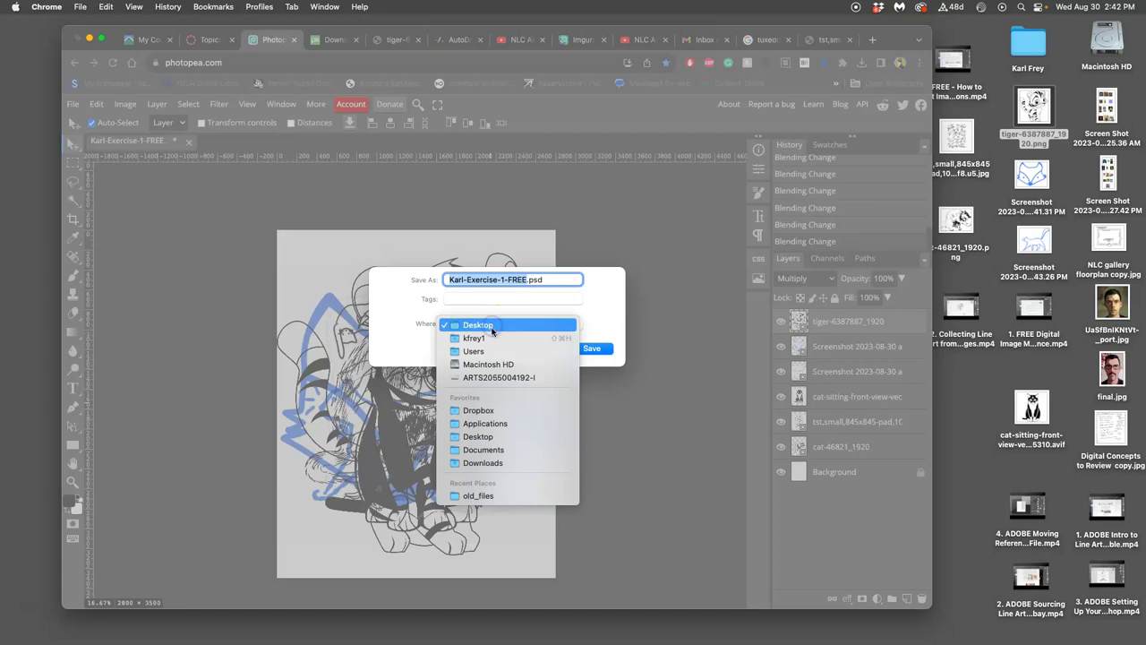
{"action": "left_click", "coordinate": [480, 410]}
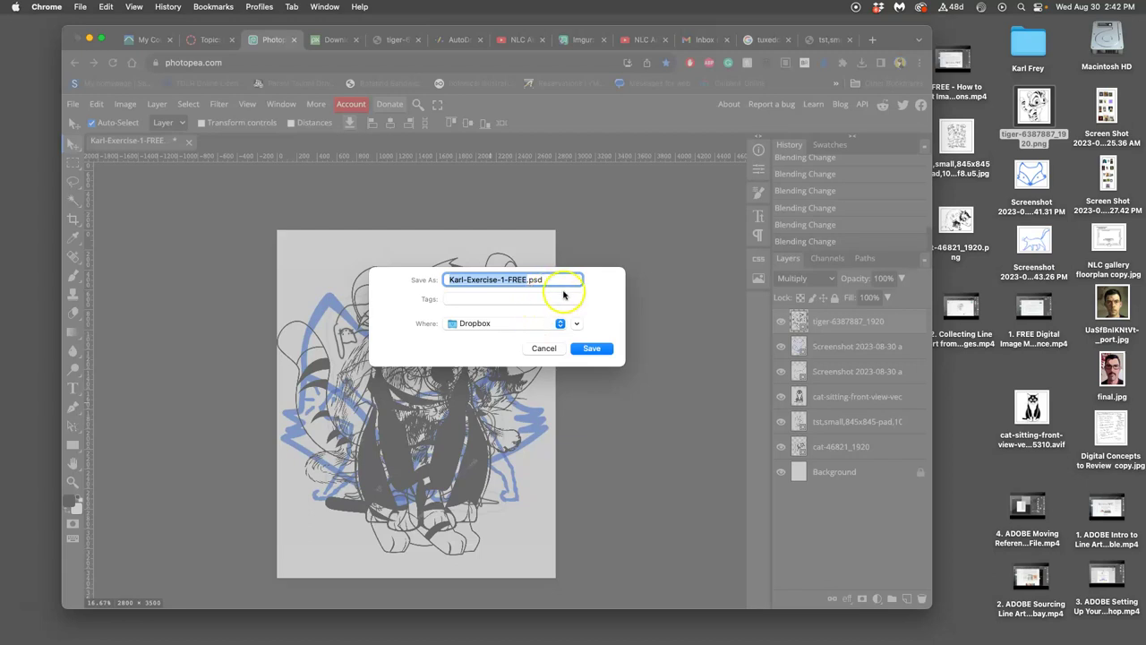
{"action": "left_click", "coordinate": [576, 323]}
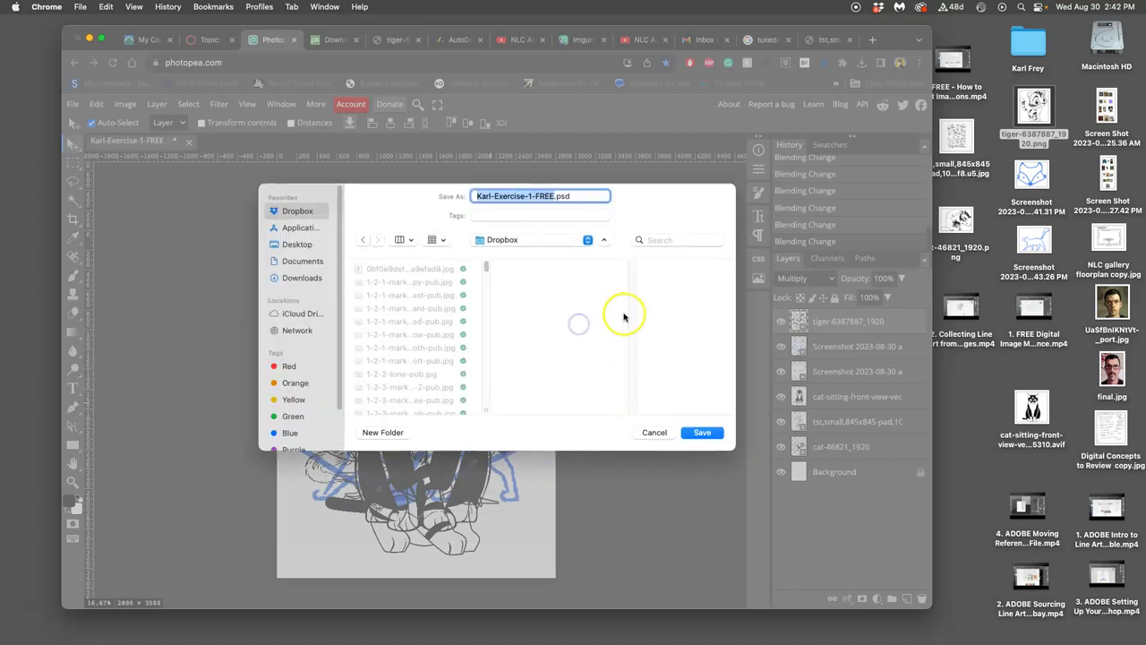
{"action": "left_click", "coordinate": [296, 243]}
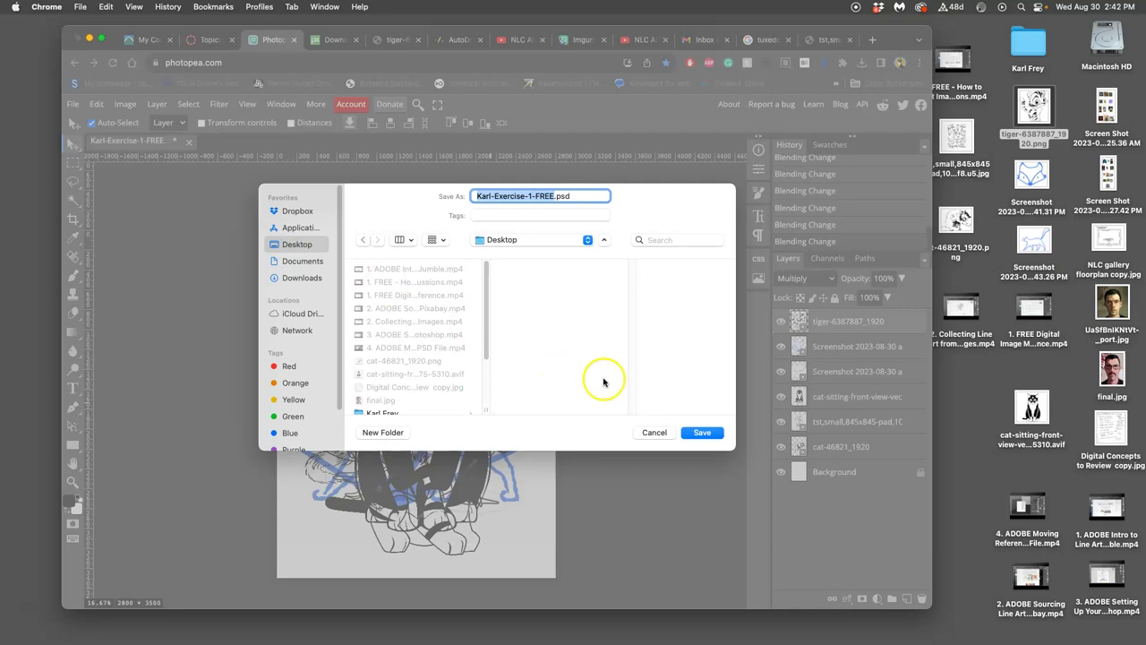
{"action": "left_click", "coordinate": [655, 432]}
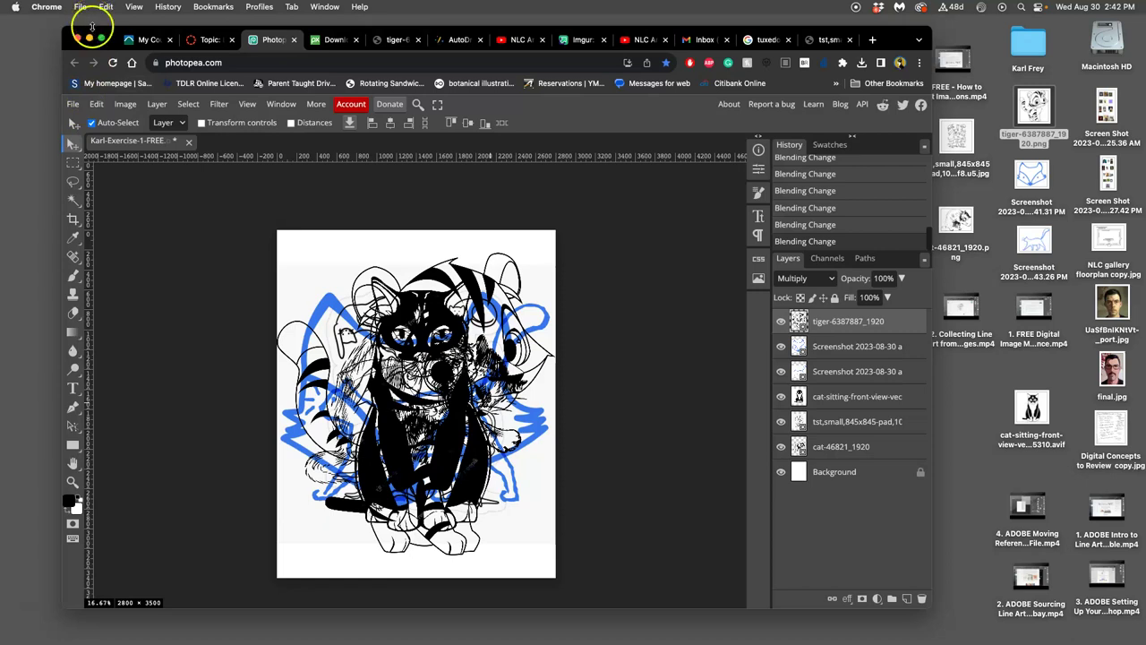
Save the document as Karl-Exercise-1-FREE.psd on the Desktop.
{"action": "left_click", "coordinate": [75, 104]}
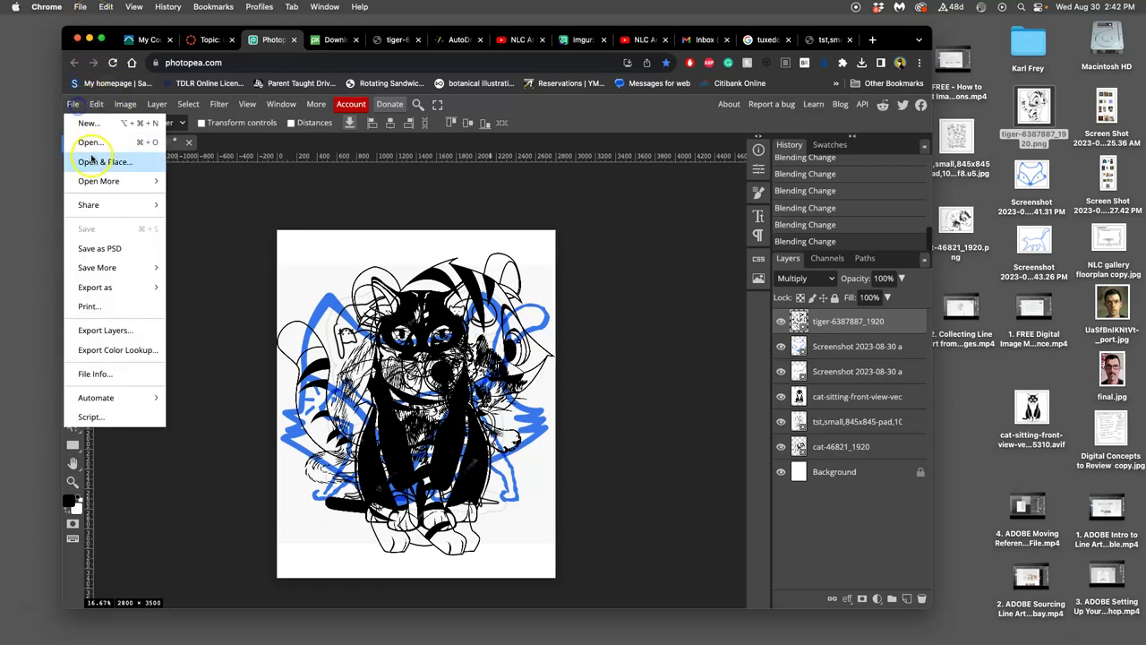
{"action": "left_click", "coordinate": [100, 248]}
{"action": "left_click", "coordinate": [516, 243]}
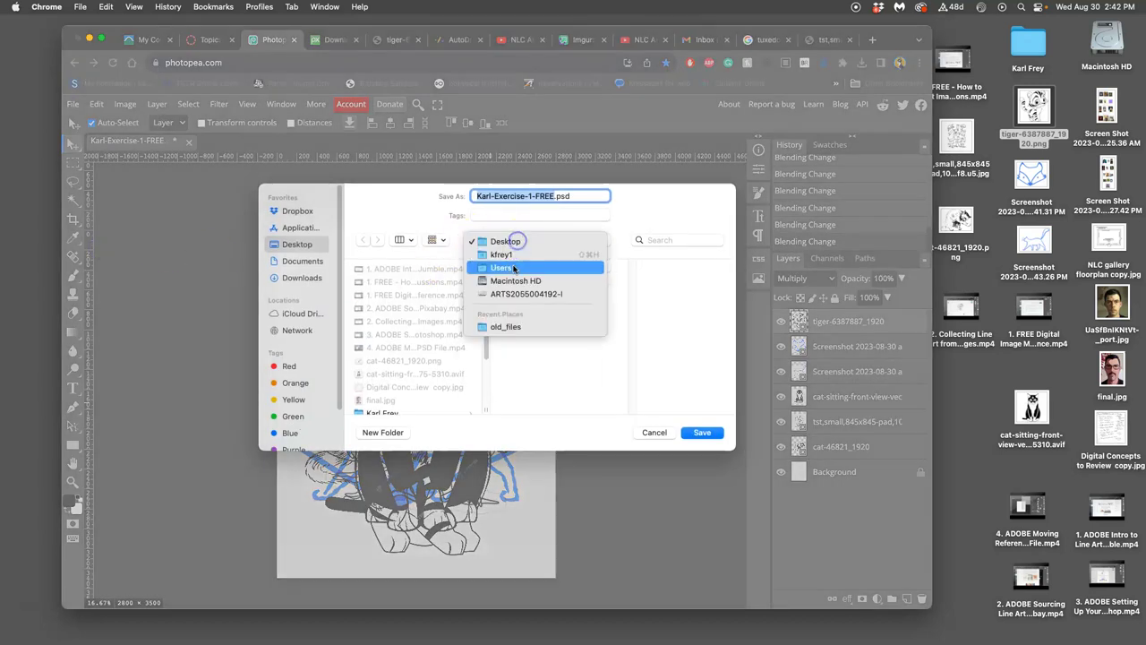
{"action": "left_click", "coordinate": [537, 266]}
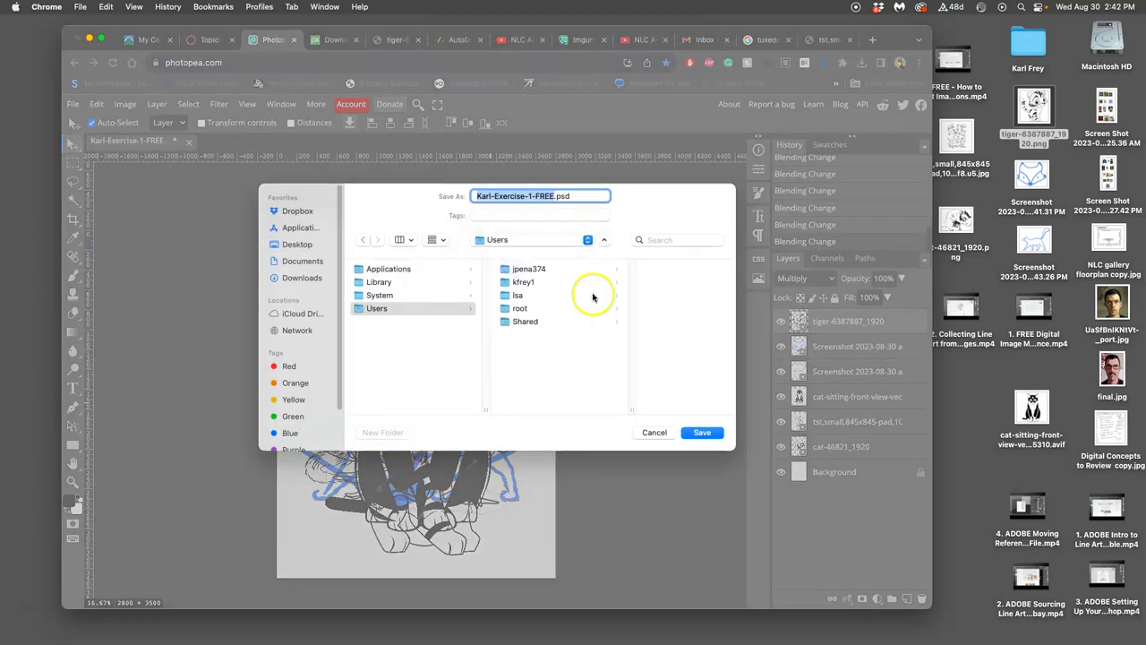
{"action": "key", "text": "super+shift+d"}
{"action": "left_click", "coordinate": [604, 239]}
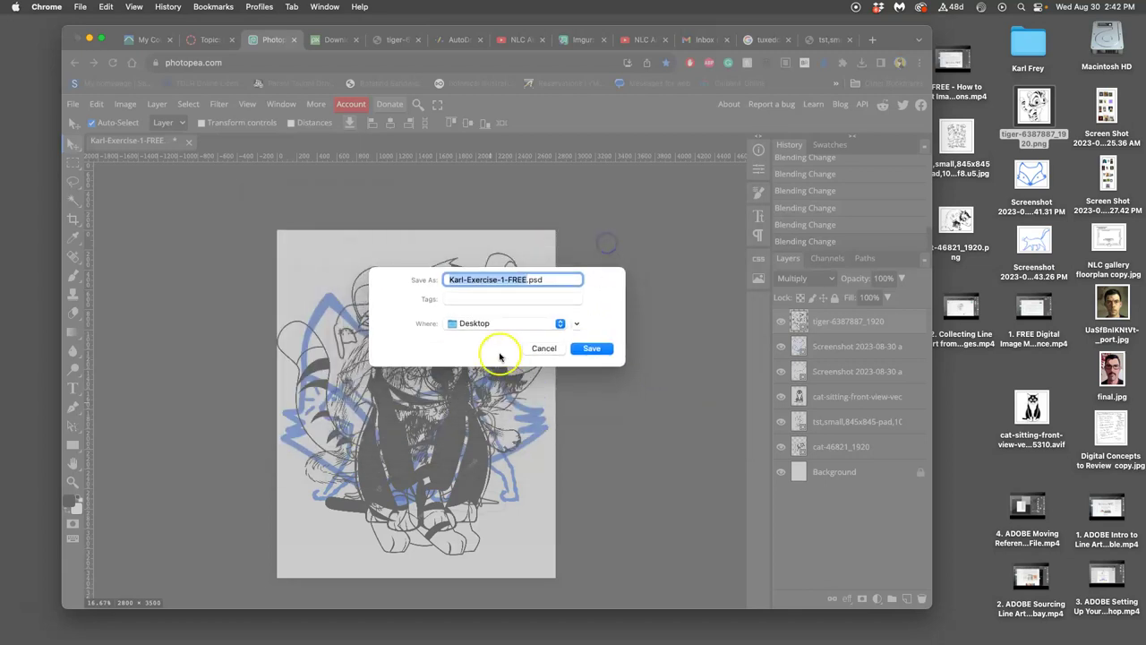
{"action": "left_click", "coordinate": [494, 330]}
{"action": "left_click", "coordinate": [499, 353]}
{"action": "left_click", "coordinate": [590, 349]}
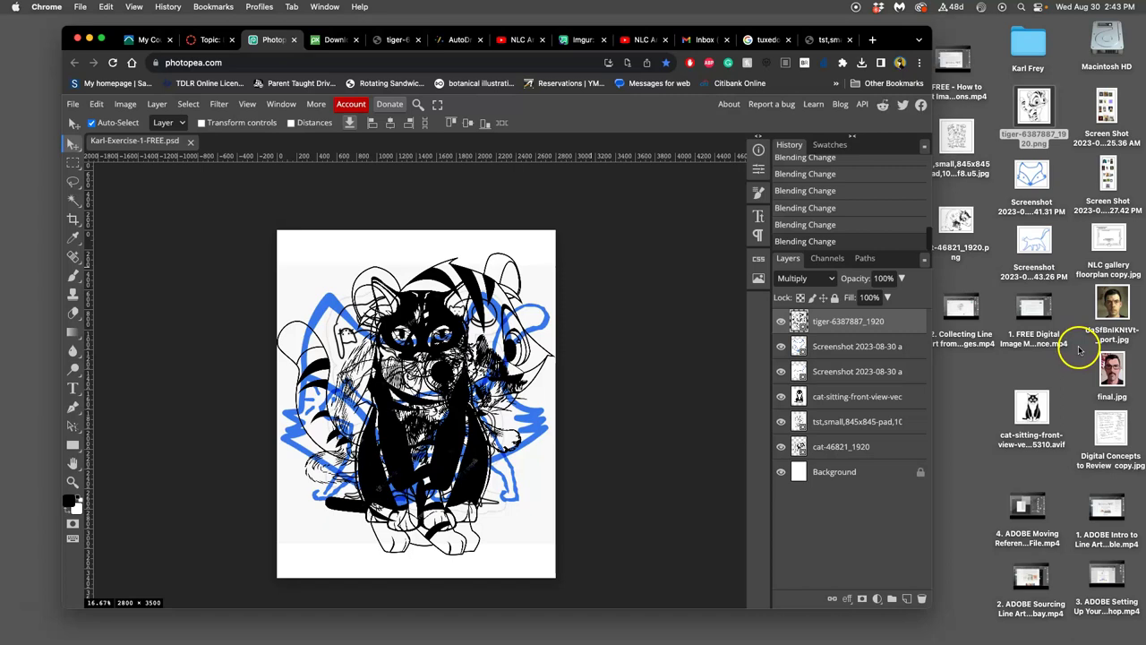
Reposition the saved PSD on the desktop and give it a green tag.
{"action": "key", "text": "F11"}
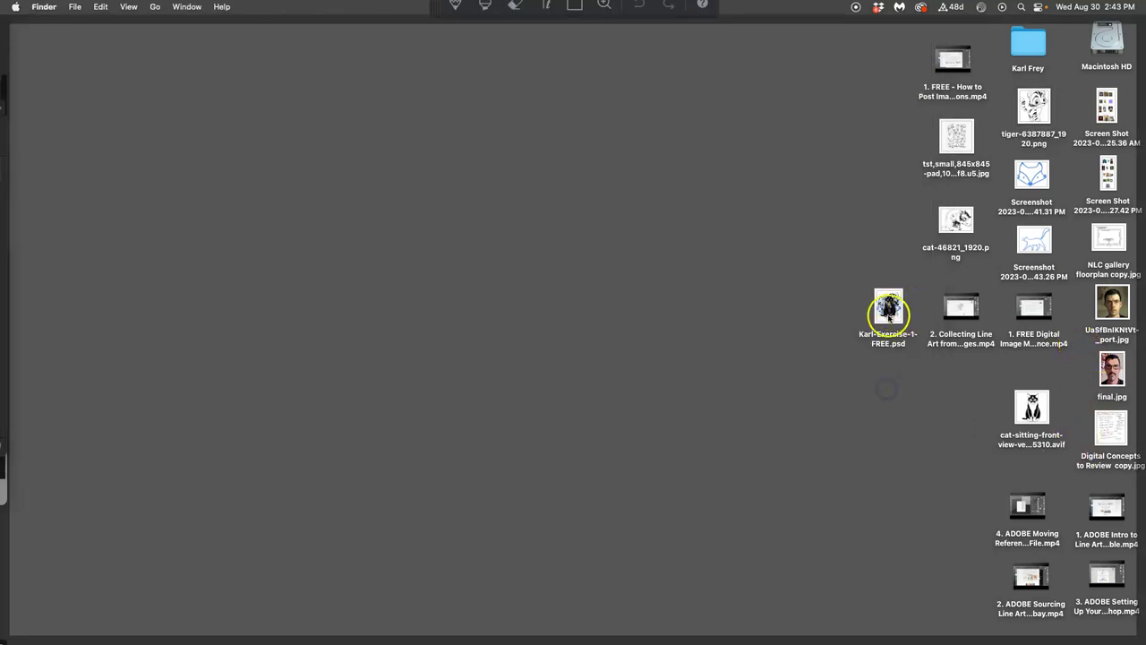
{"action": "left_click_drag", "start_coordinate": [888, 311], "coordinate": [850, 204]}
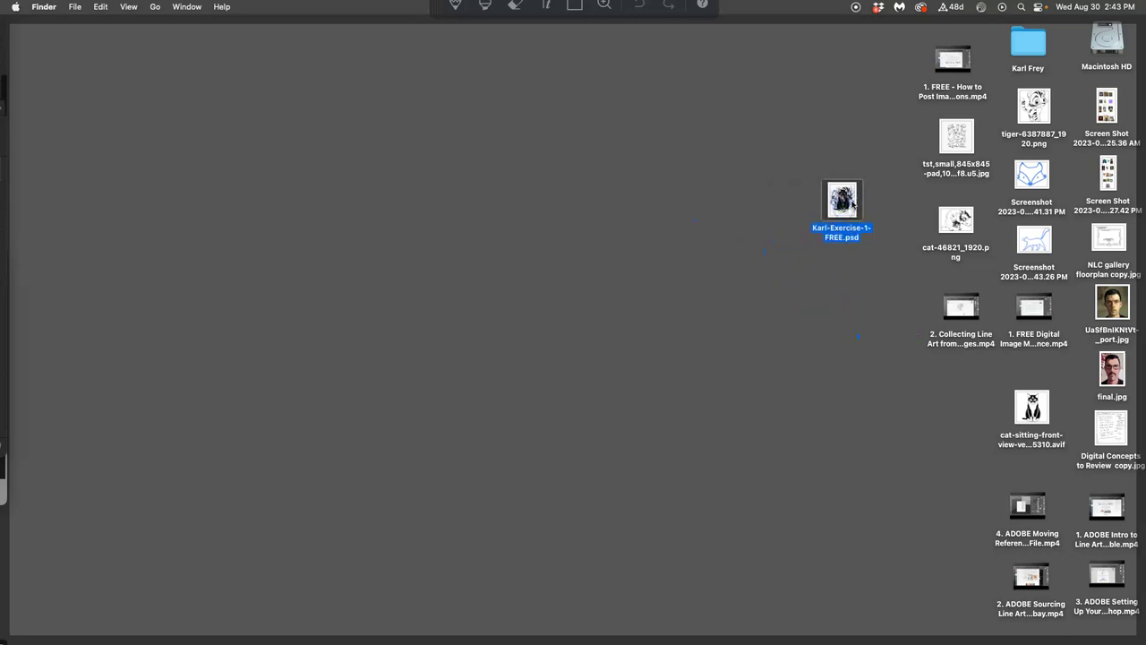
{"action": "right_click", "coordinate": [852, 207]}
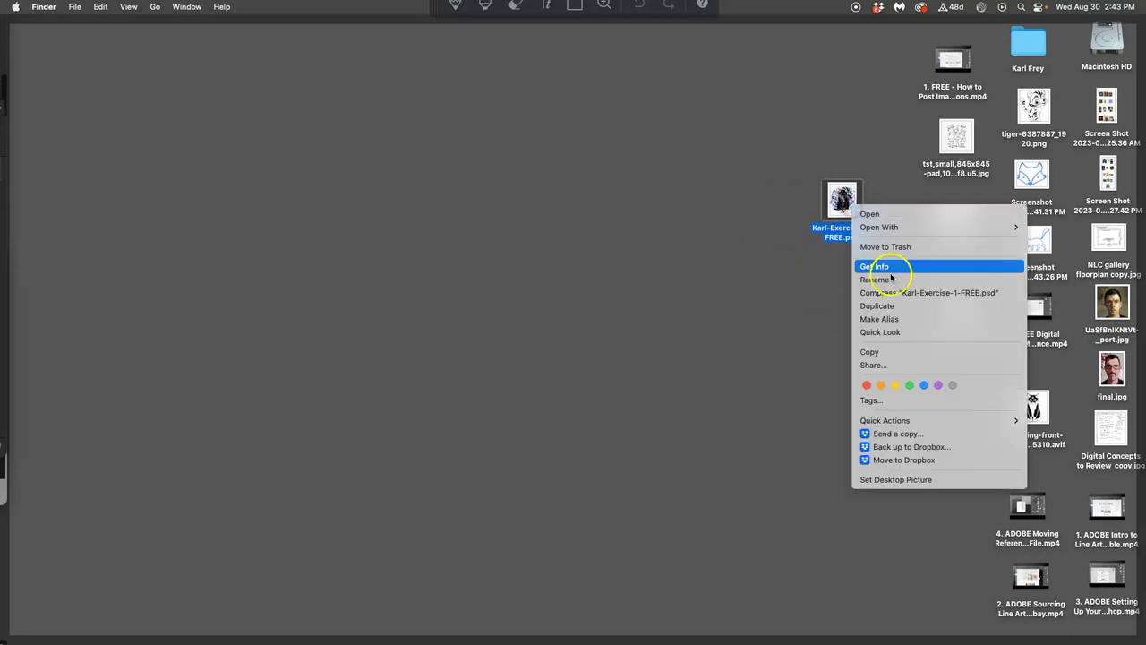
{"action": "left_click", "coordinate": [909, 385]}
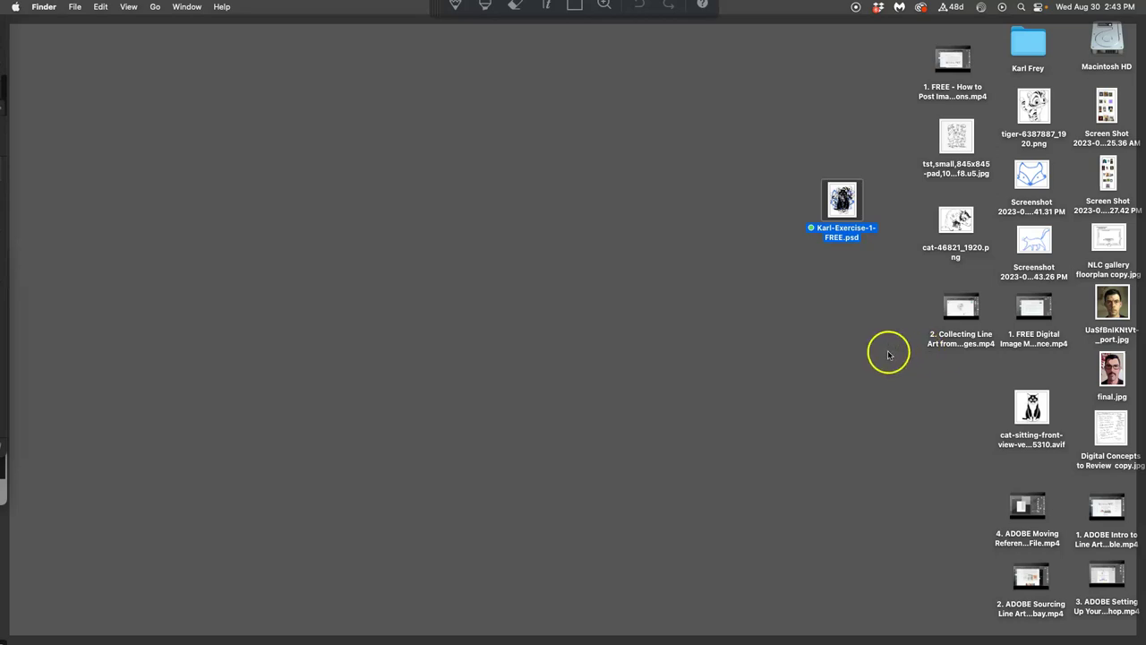
{"action": "left_click", "coordinate": [888, 350]}
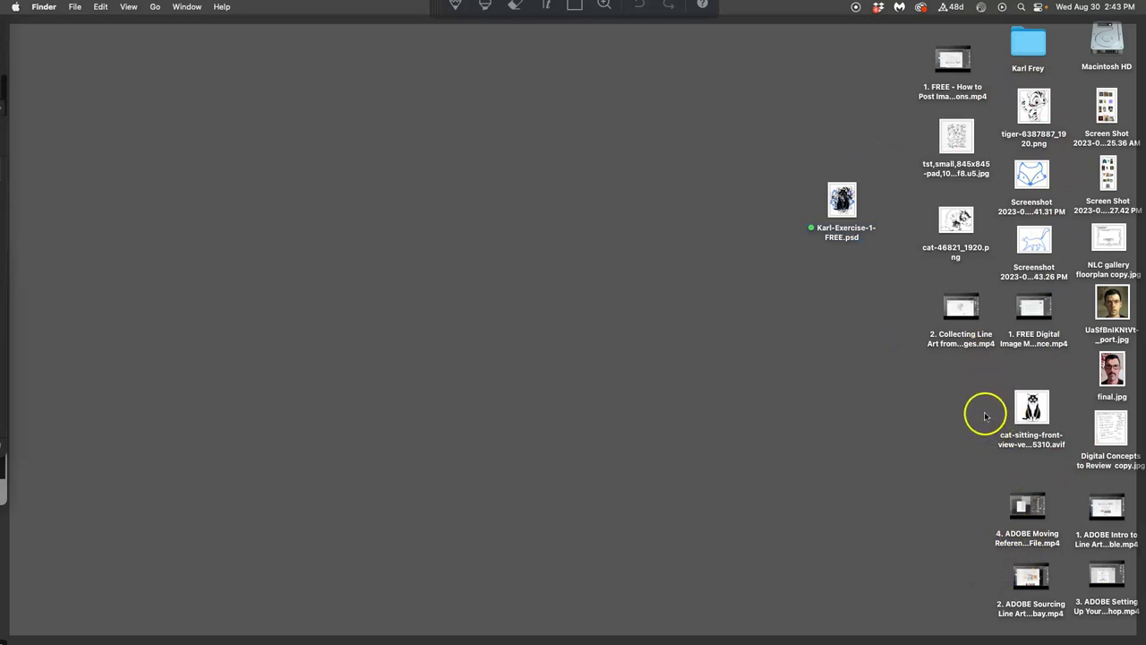
Create a new desktop folder whose name ends in FREE.
{"action": "right_click", "coordinate": [788, 284]}
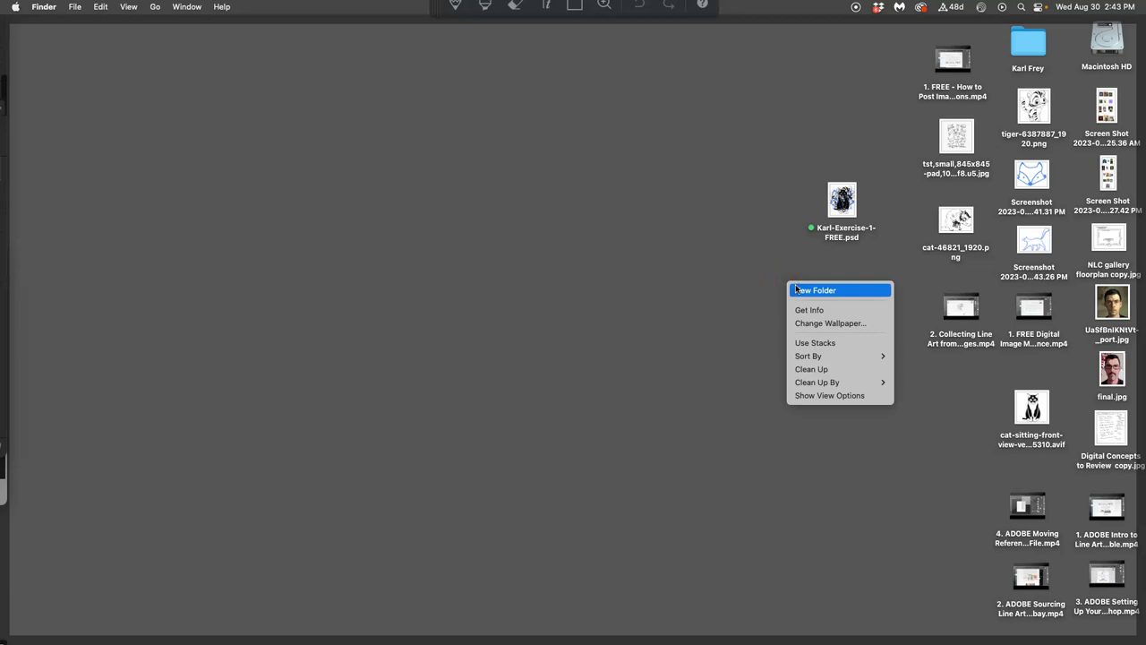
{"action": "left_click", "coordinate": [715, 301]}
{"action": "right_click", "coordinate": [790, 289]}
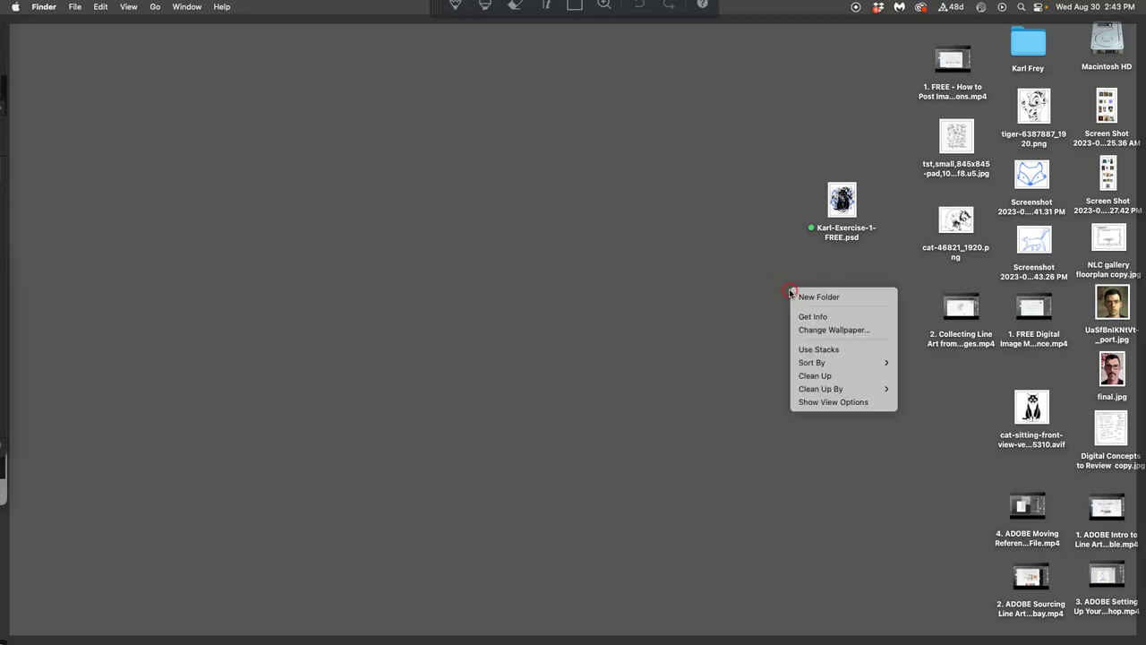
{"action": "left_click", "coordinate": [809, 297]}
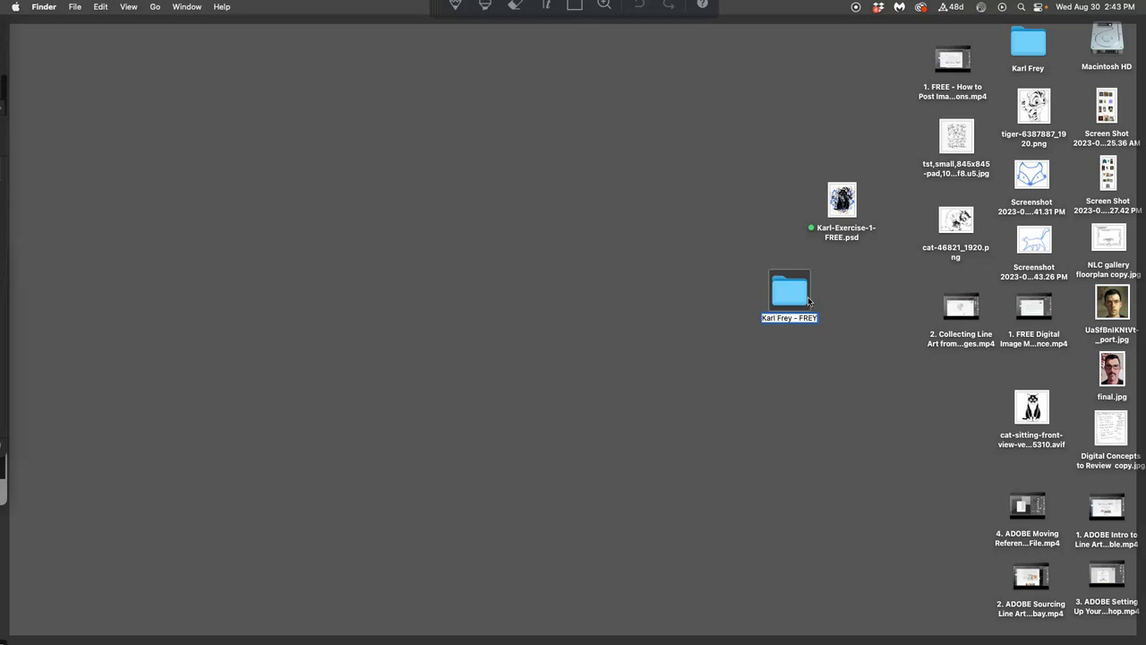
{"action": "left_click", "coordinate": [817, 319]}
{"action": "left_click", "coordinate": [1037, 68]}
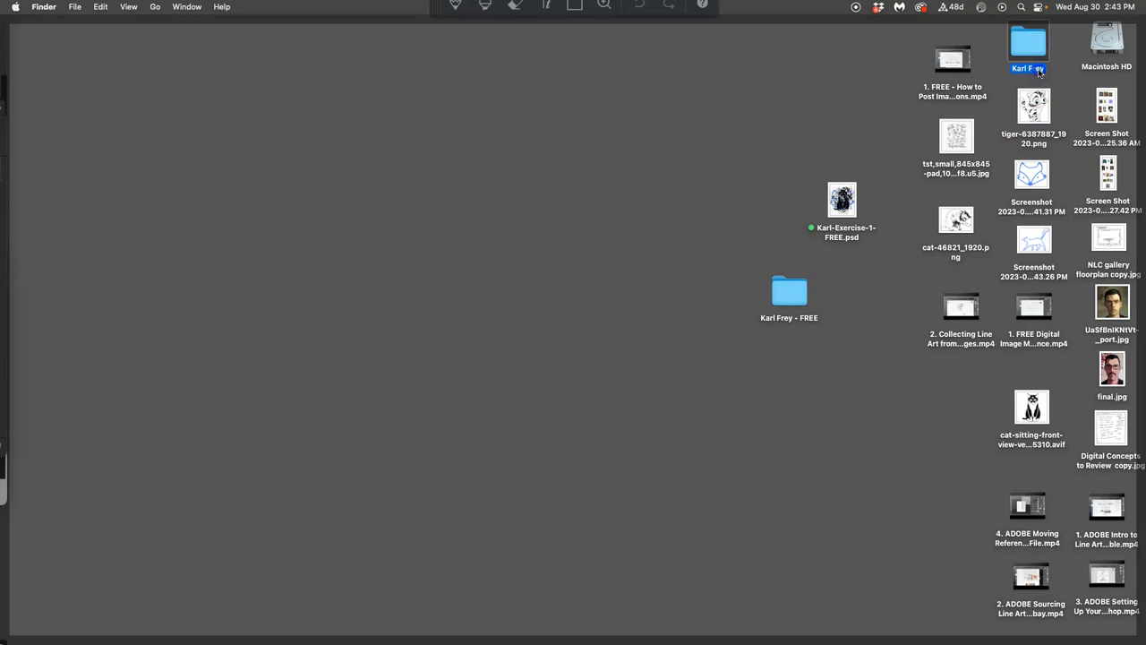
Rename the older folder with the ADOBE suffix and open it.
{"action": "double_click", "coordinate": [1038, 70]}
{"action": "left_click", "coordinate": [312, 122]}
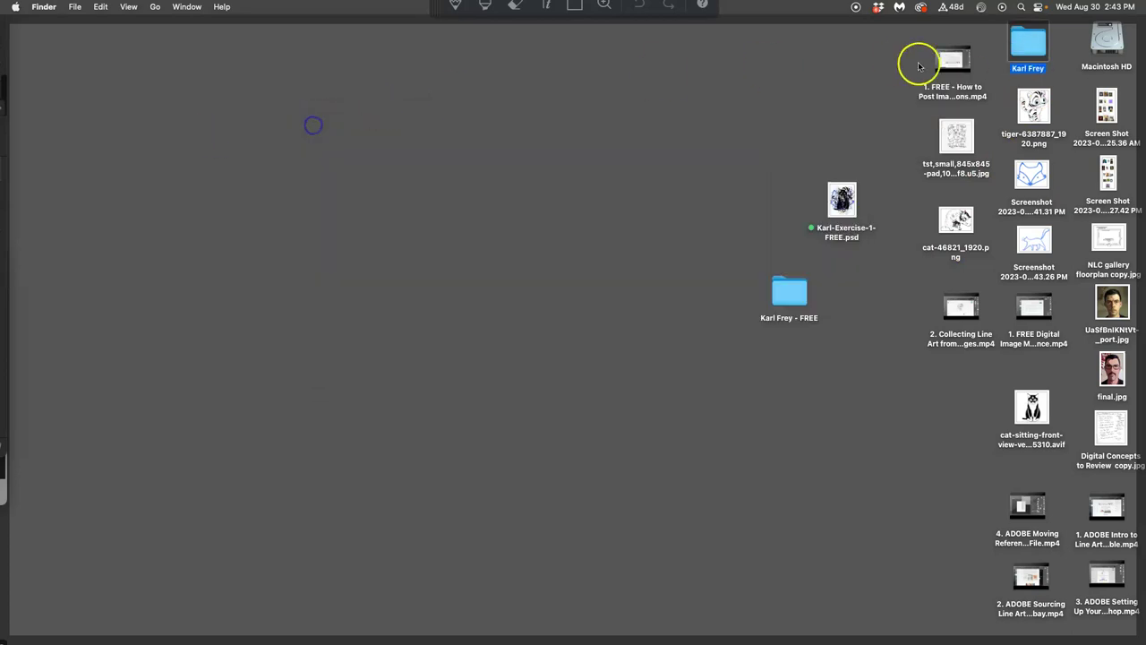
{"action": "left_click", "coordinate": [1036, 39]}
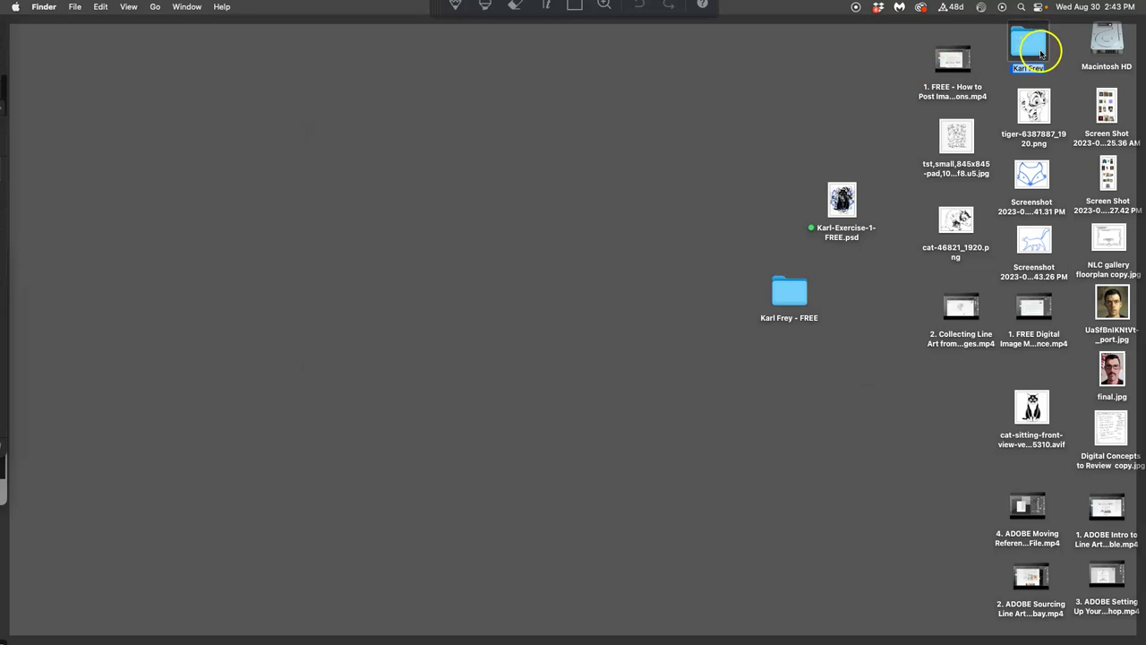
{"action": "left_click", "coordinate": [1037, 68]}
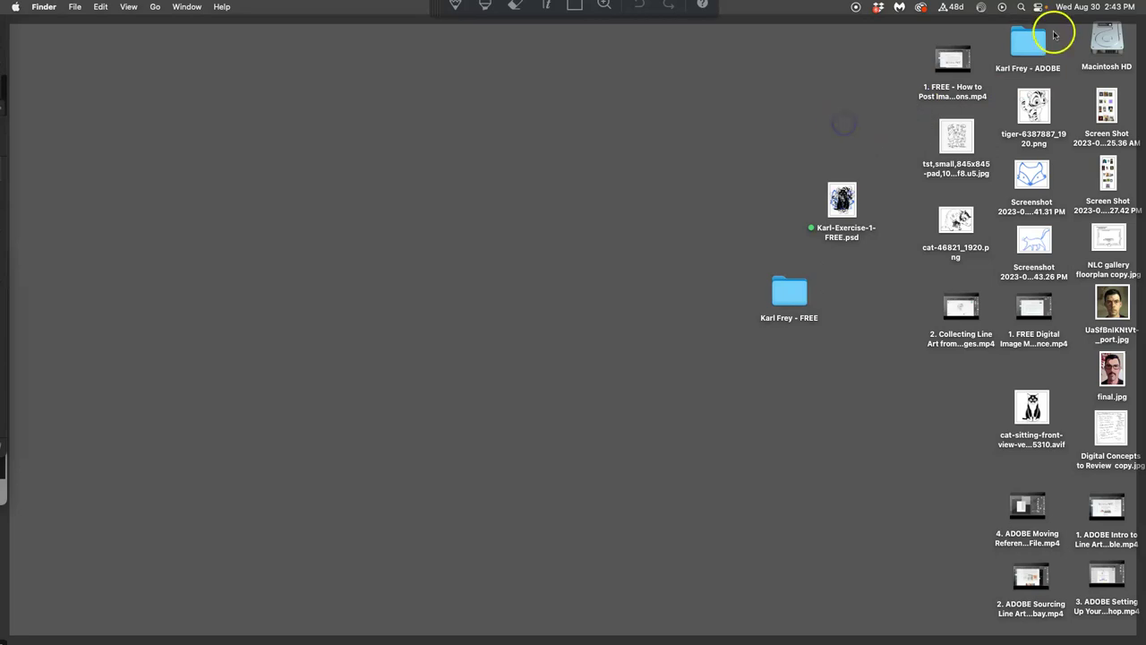
{"action": "double_click", "coordinate": [1034, 45]}
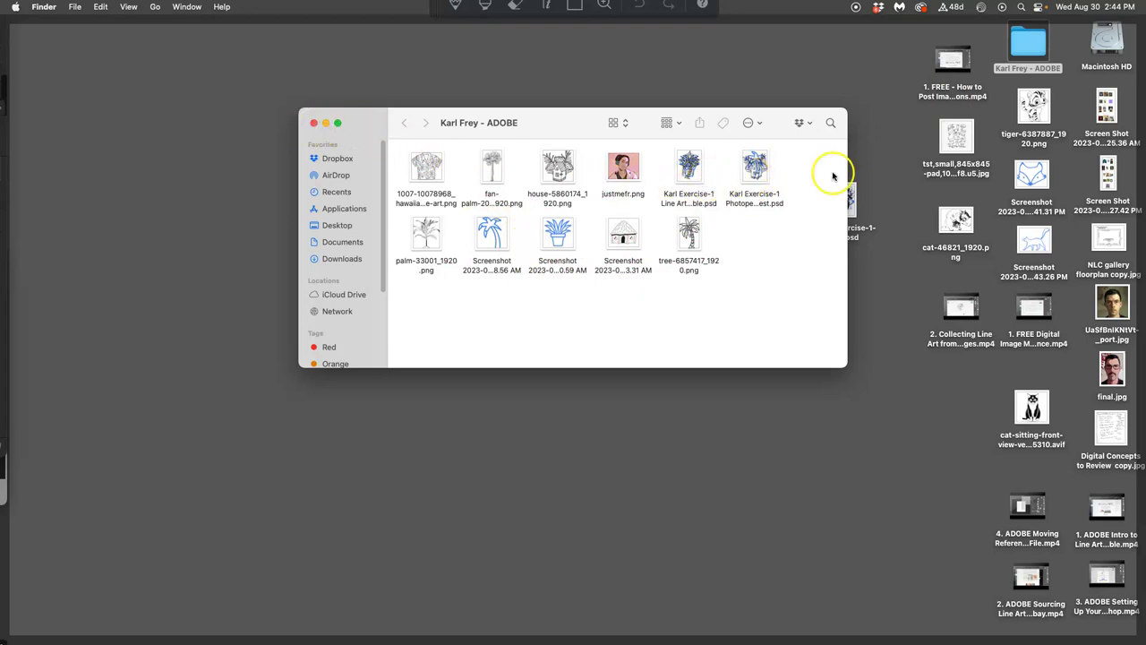
Move the exercise PSD and the cat, tiger and screenshot images into the FREE folder and verify its contents.
{"action": "left_click", "coordinate": [314, 124]}
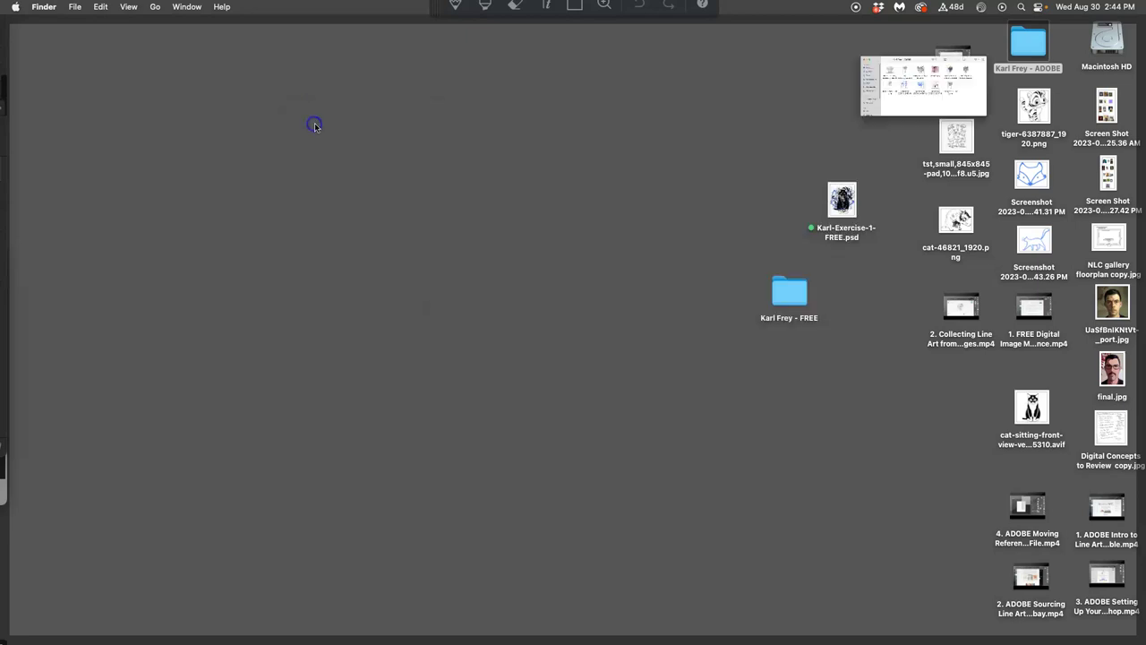
{"action": "left_click_drag", "start_coordinate": [842, 197], "coordinate": [790, 287]}
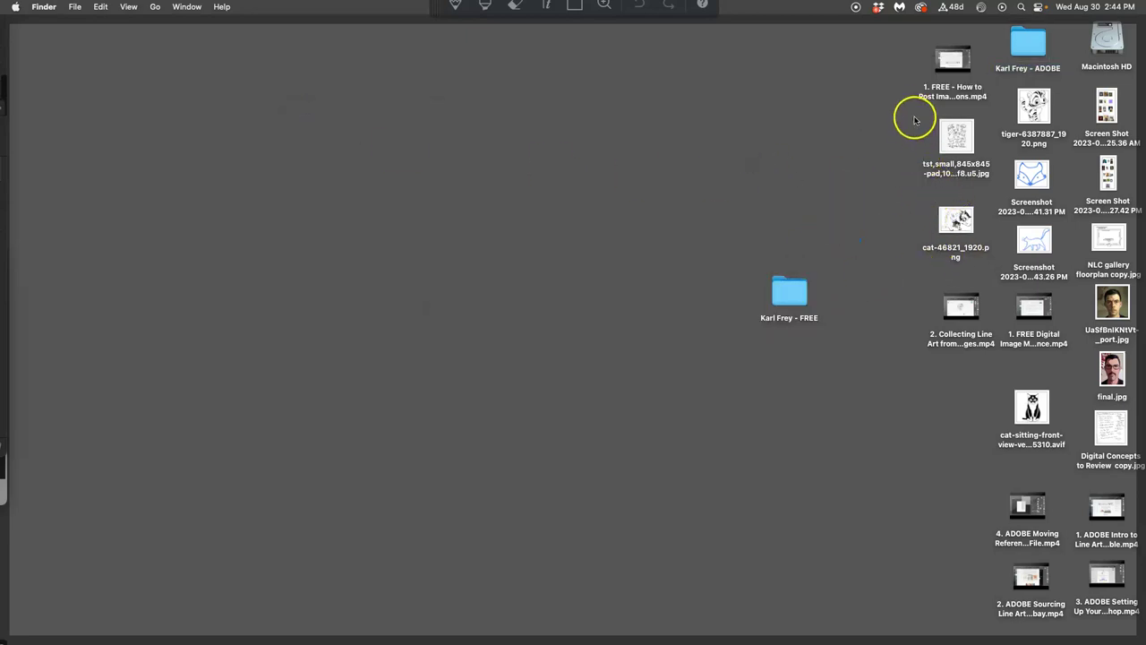
{"action": "left_click_drag", "start_coordinate": [913, 116], "coordinate": [790, 291]}
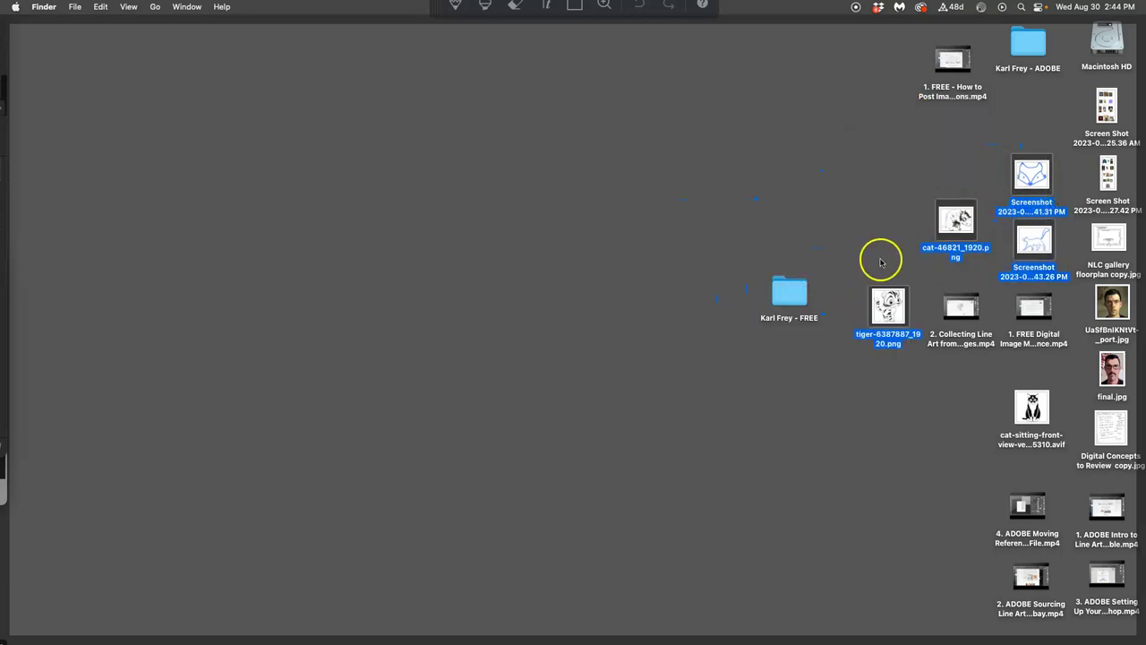
{"action": "left_click_drag", "start_coordinate": [1029, 407], "coordinate": [789, 295]}
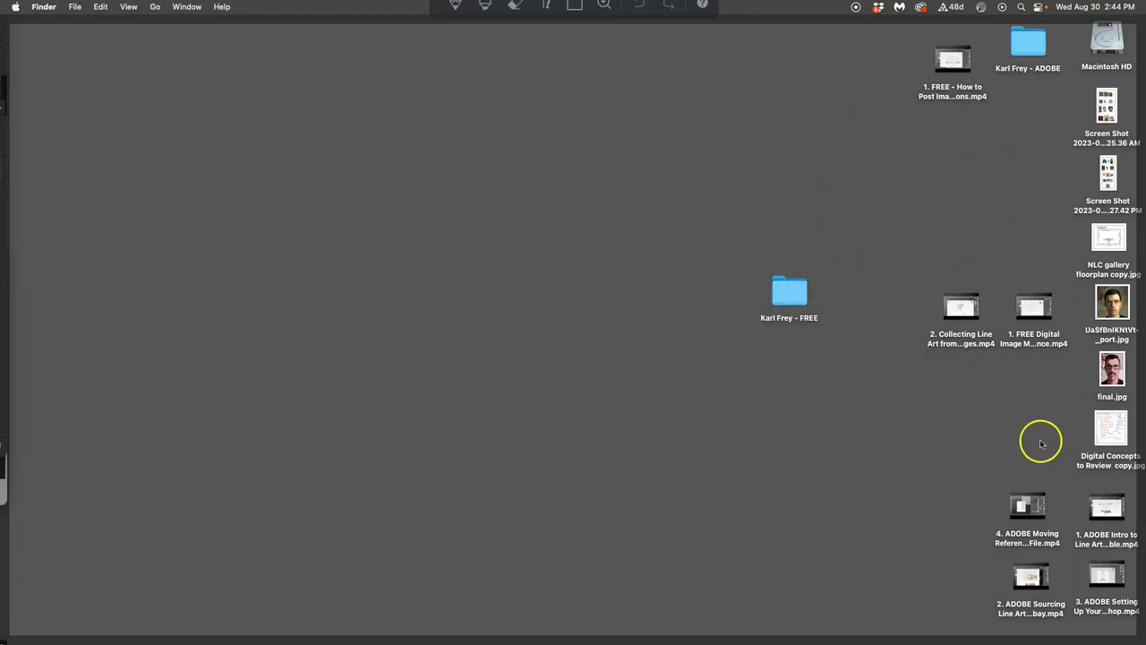
{"action": "left_click", "coordinate": [792, 286]}
{"action": "double_click", "coordinate": [792, 286]}
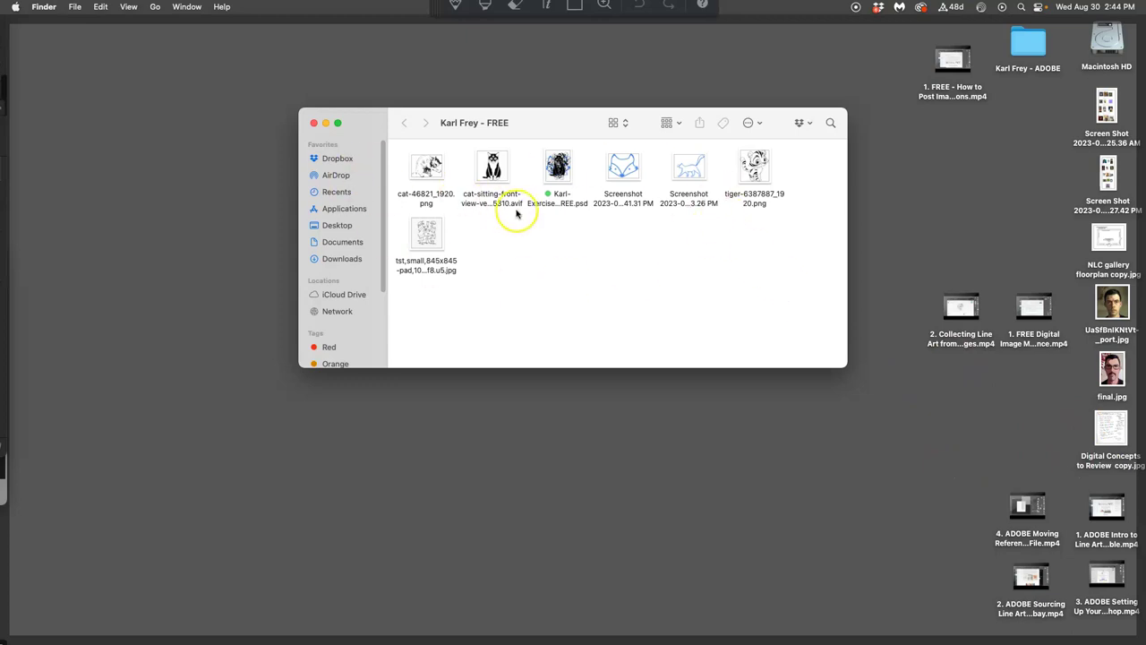
{"action": "left_click", "coordinate": [314, 123]}
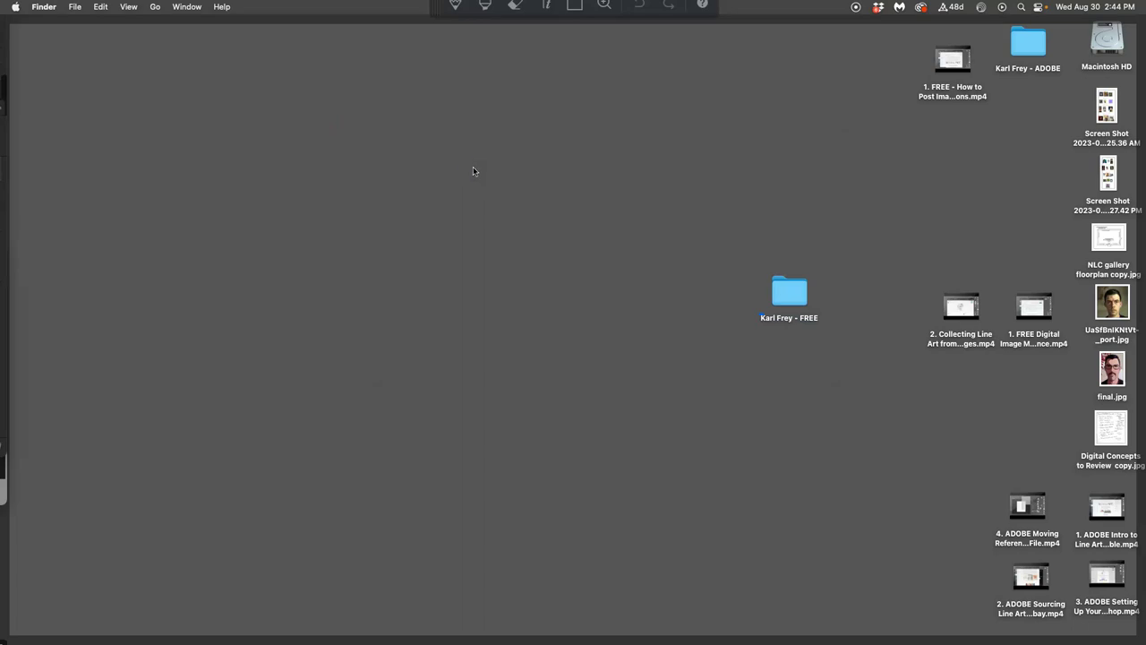
Close the exercise document and the Photopea tab, then reopen Photopea from the course link.
{"action": "left_click", "coordinate": [475, 167]}
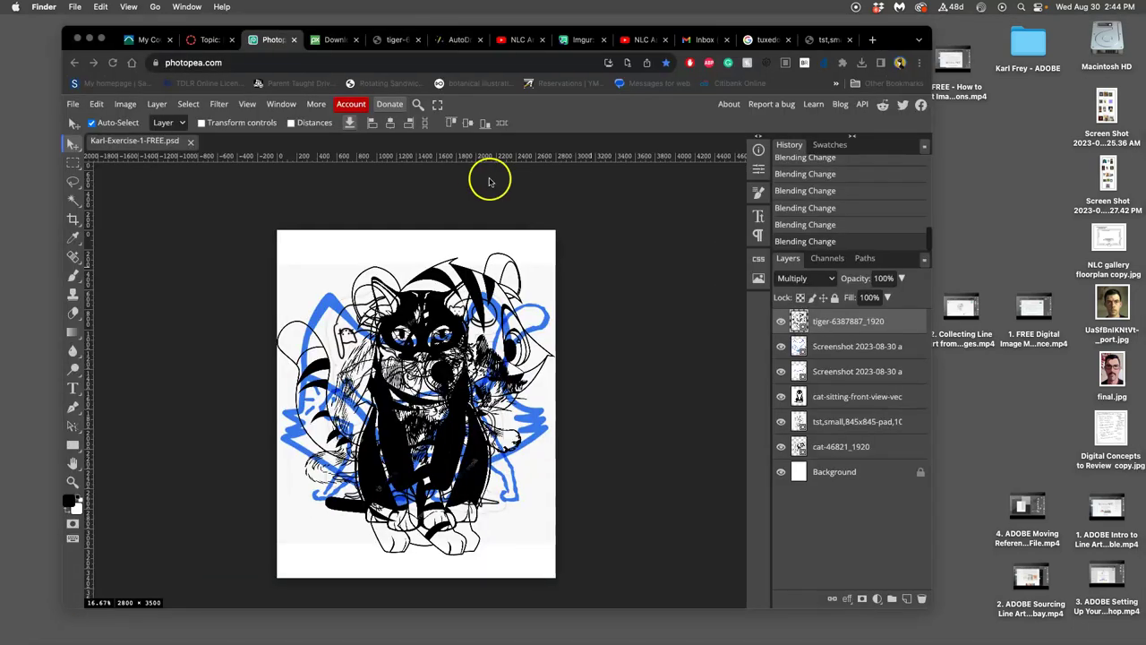
{"action": "left_click", "coordinate": [191, 141]}
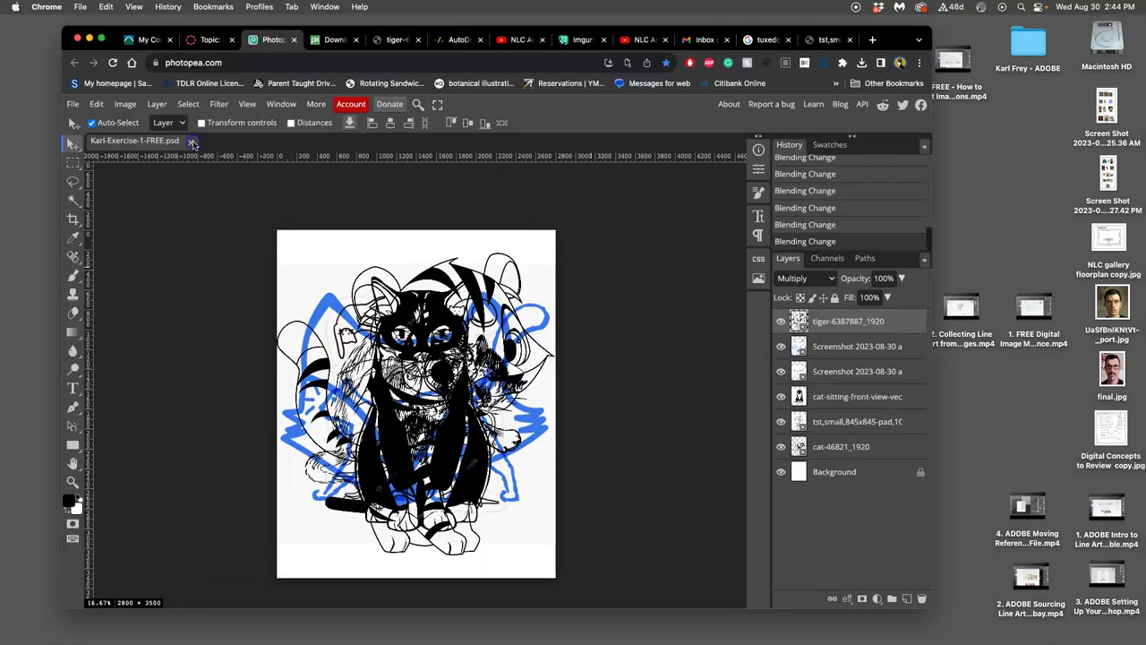
{"action": "left_click", "coordinate": [191, 142]}
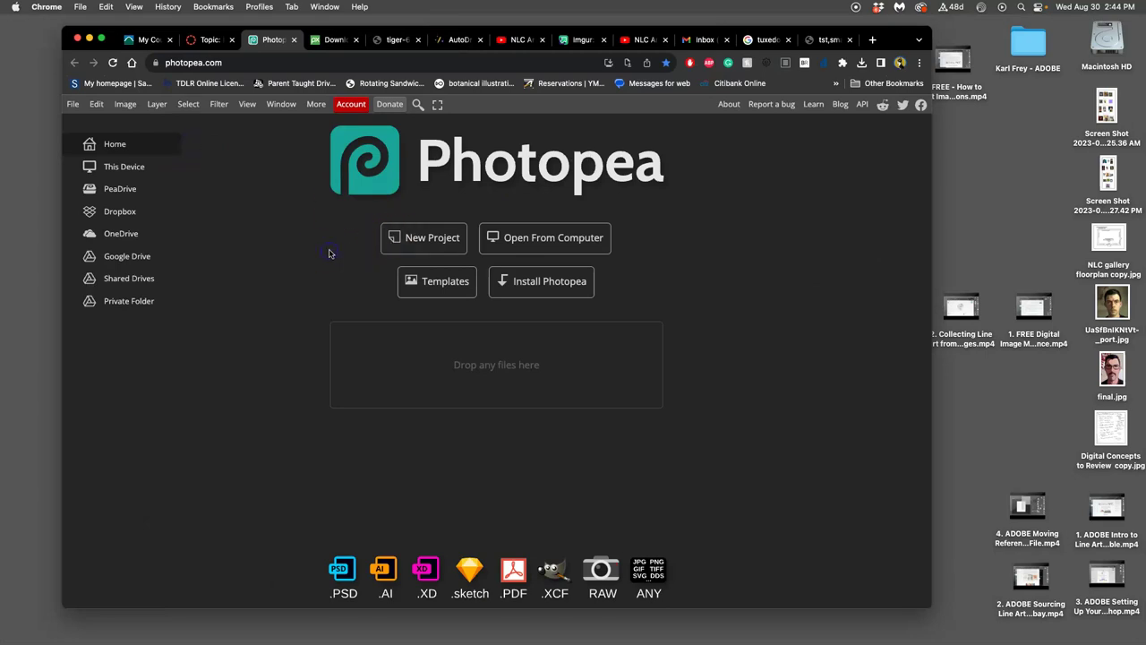
{"action": "left_click", "coordinate": [293, 40]}
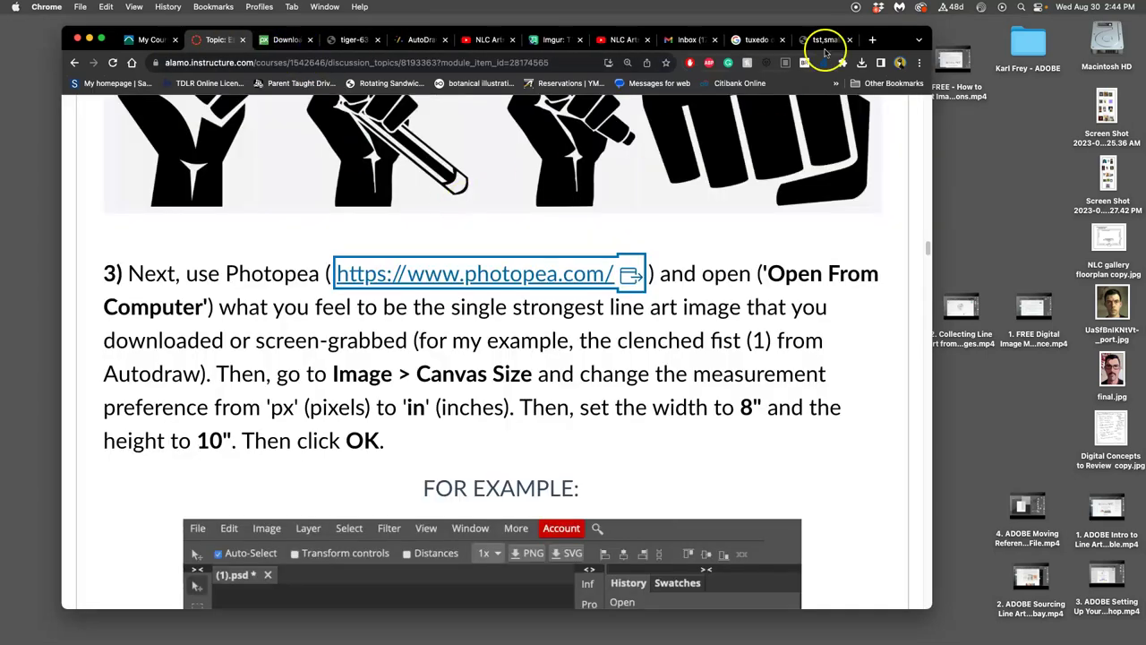
{"action": "left_click", "coordinate": [555, 278]}
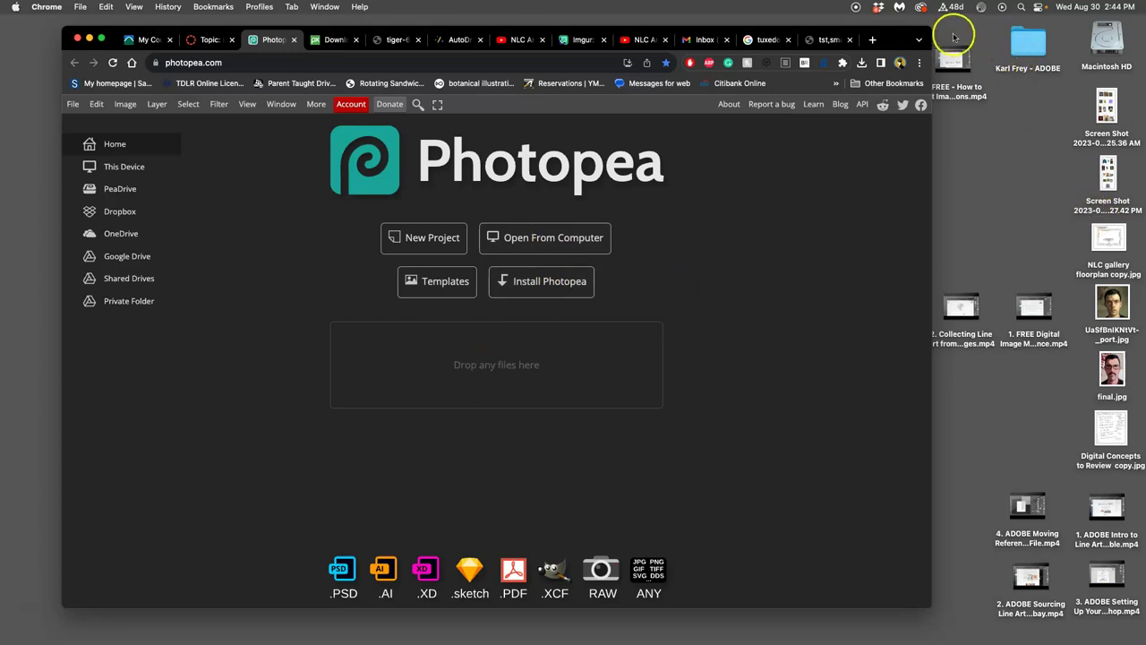
Shrink the browser window and drop Karl-Exercise-1-FREE.psd from the FREE folder into Photopea.
{"action": "left_click_drag", "start_coordinate": [930, 28], "coordinate": [768, 75]}
{"action": "left_click_drag", "start_coordinate": [795, 294], "coordinate": [1035, 118]}
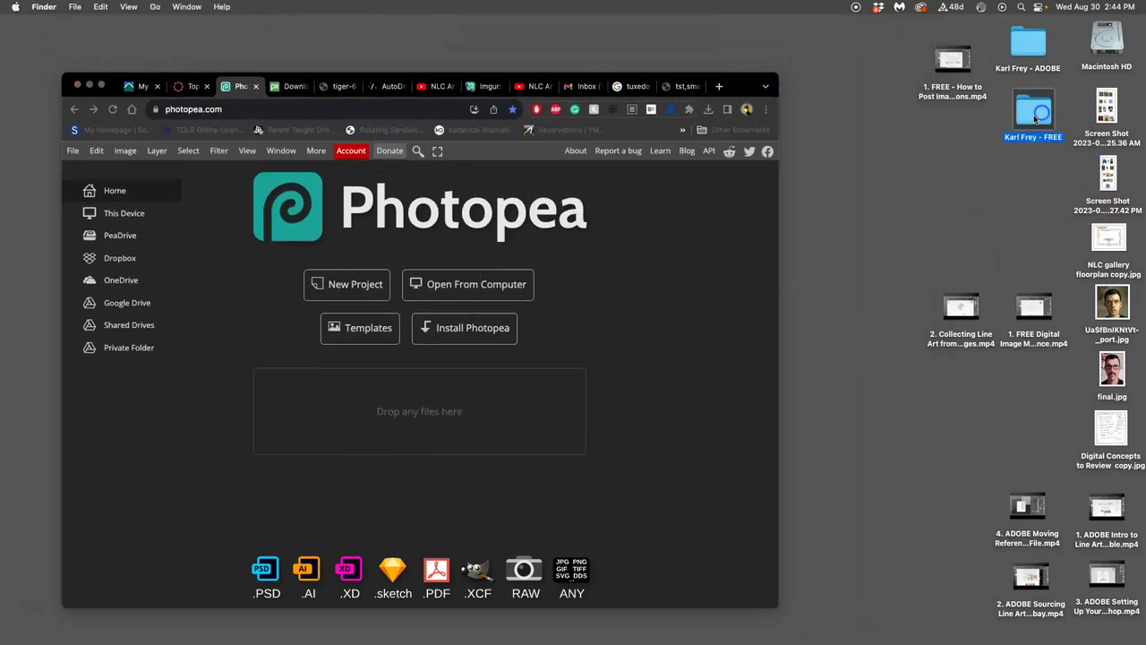
{"action": "double_click", "coordinate": [1035, 117]}
{"action": "left_click_drag", "start_coordinate": [556, 167], "coordinate": [434, 412]}
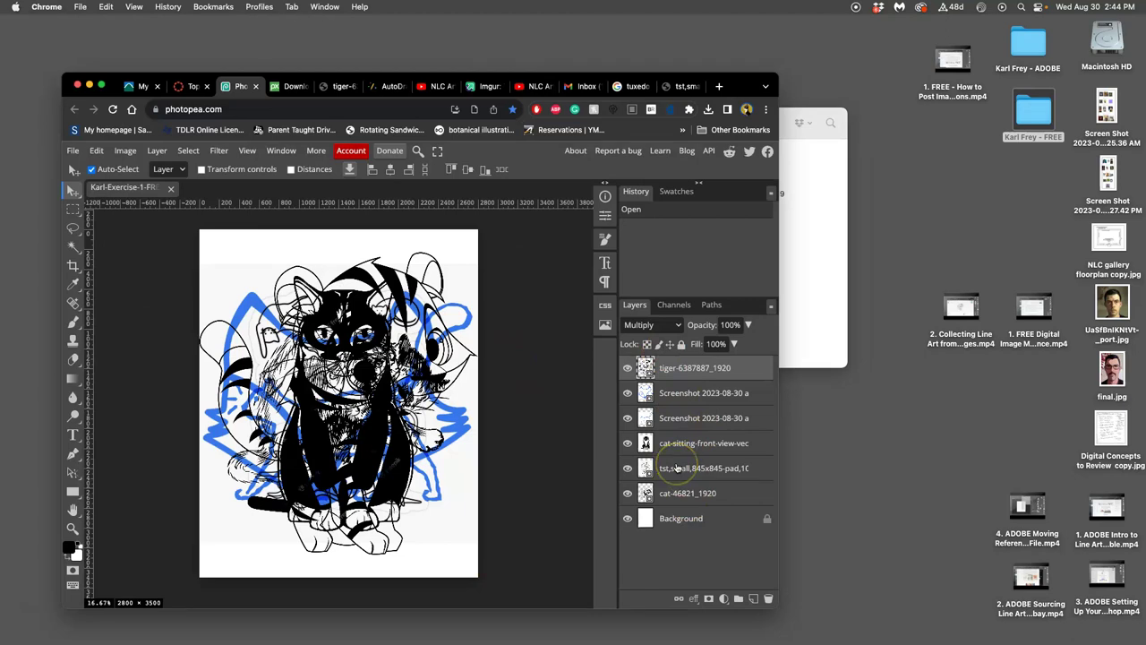
Open Karl-Exercise-1-FREE.psd in Adobe Photoshop from the FREE folder.
{"action": "left_click", "coordinate": [847, 199]}
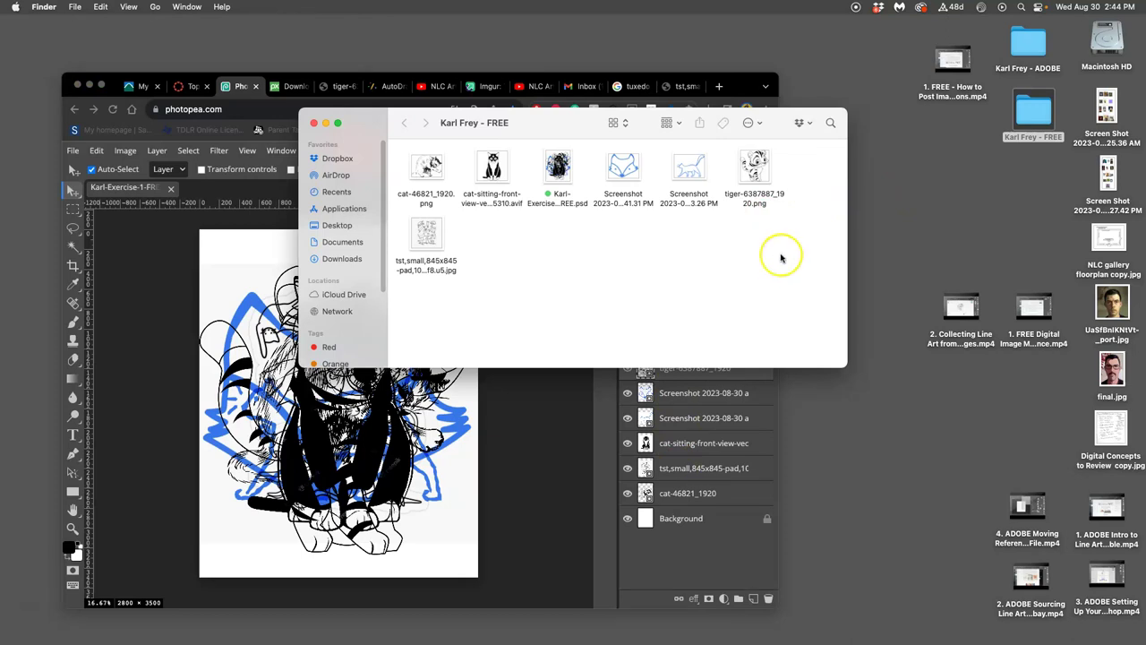
{"action": "left_click", "coordinate": [564, 171]}
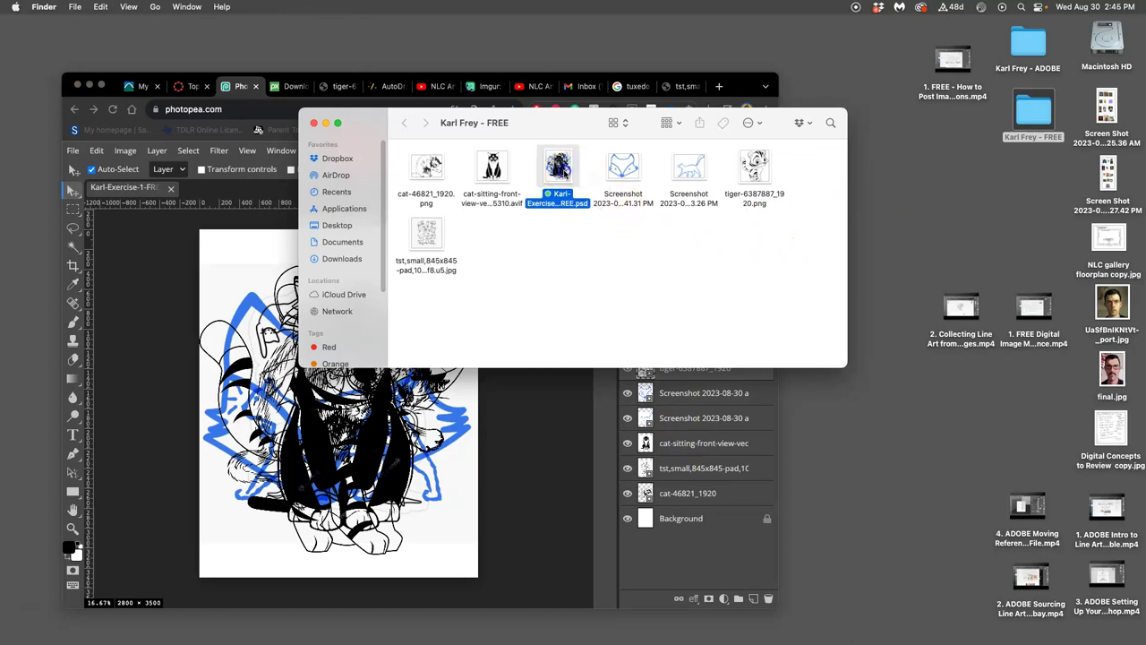
{"action": "double_click", "coordinate": [565, 173]}
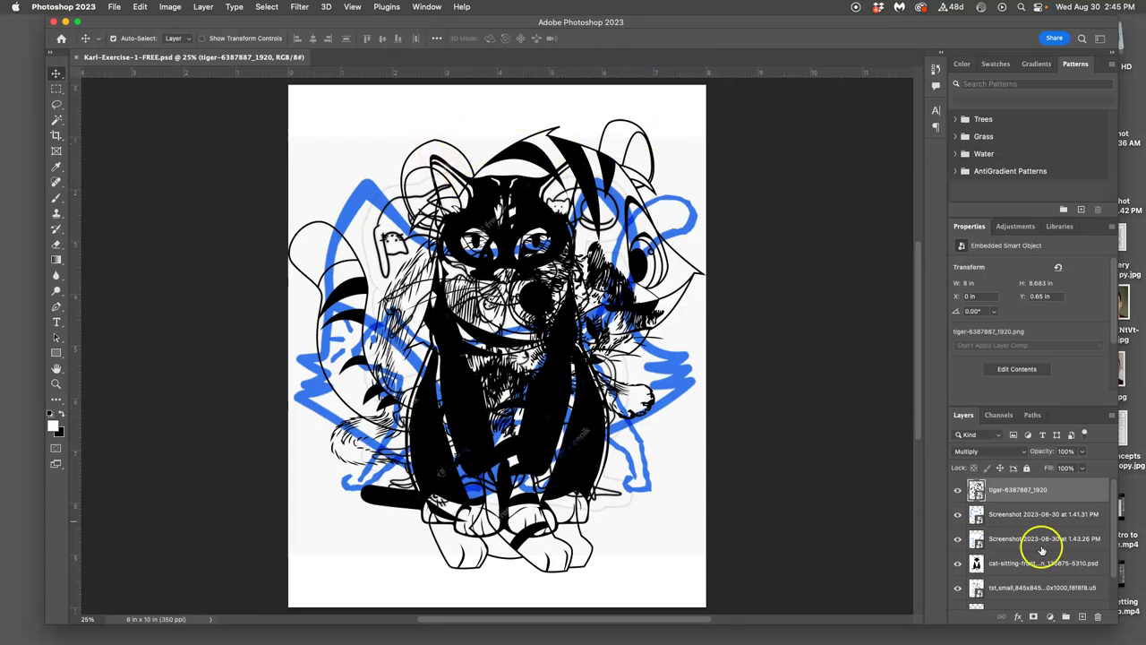
Inspect the sitting-cat layer and the Screenshot 1.41.31 PM and 1.43.26 PM sketch layers.
{"action": "scroll", "coordinate": [1019, 546], "scroll_direction": "down", "scroll_amount": 1}
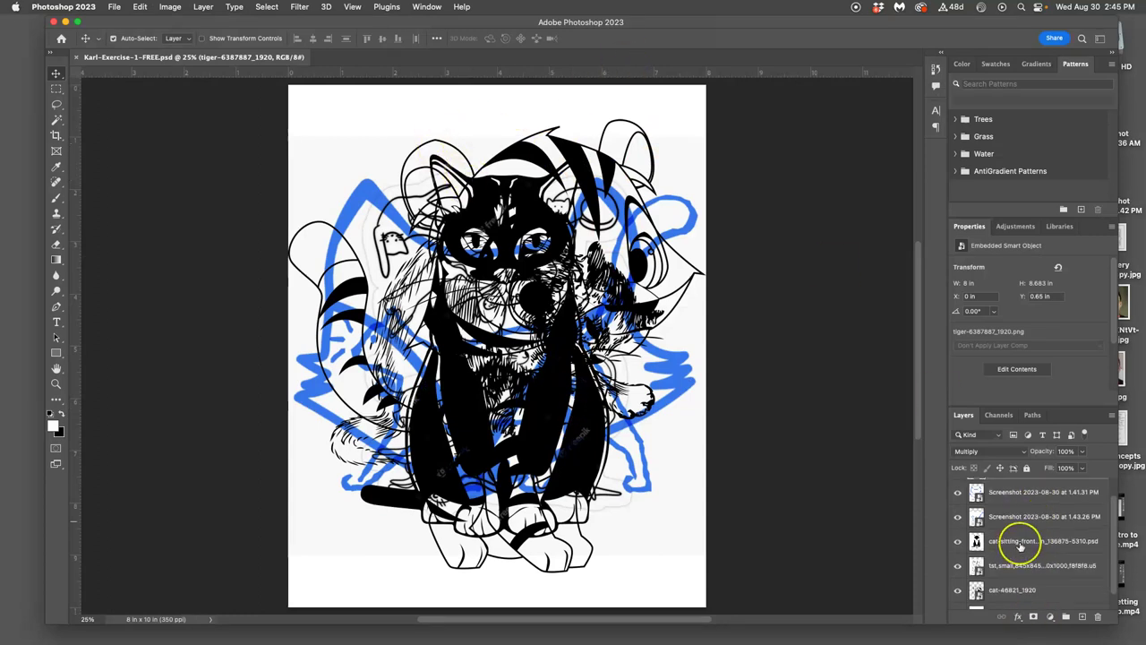
{"action": "scroll", "coordinate": [1019, 546], "scroll_direction": "down", "scroll_amount": 1}
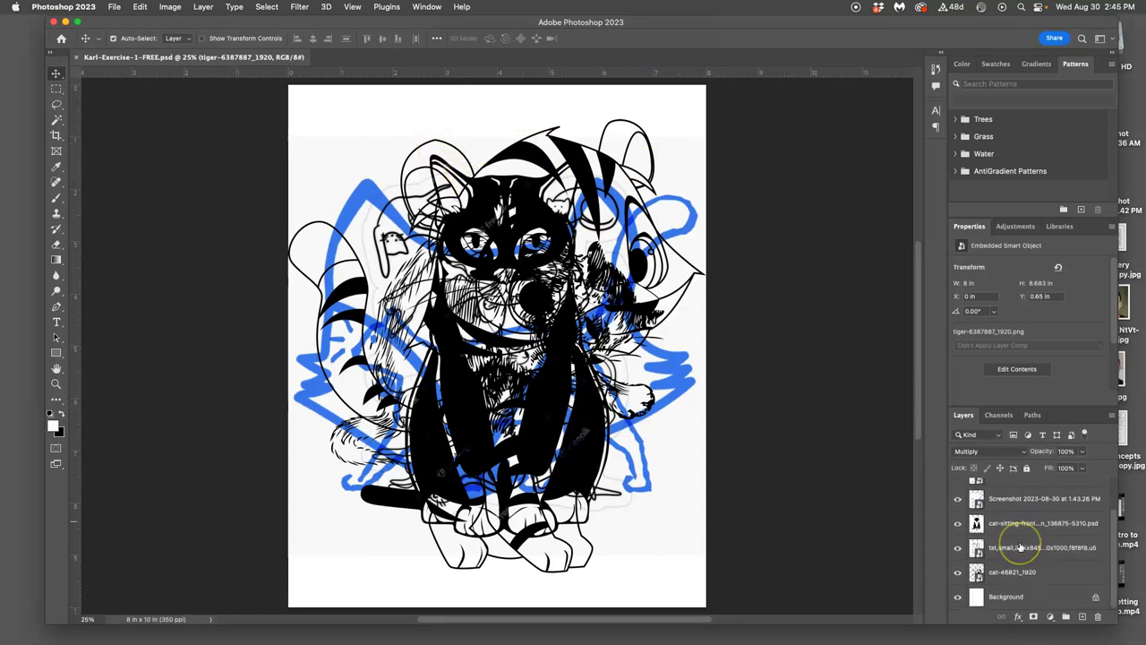
{"action": "left_click", "coordinate": [980, 524]}
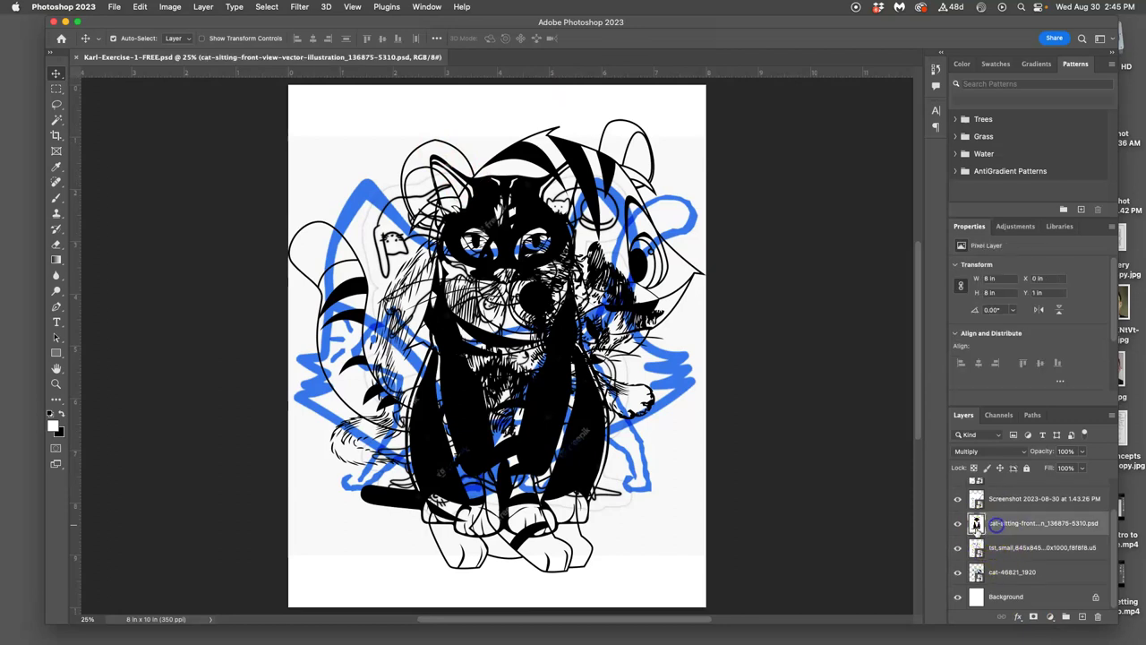
{"action": "left_click", "coordinate": [978, 529]}
{"action": "scroll", "coordinate": [997, 530], "scroll_direction": "up", "scroll_amount": 2}
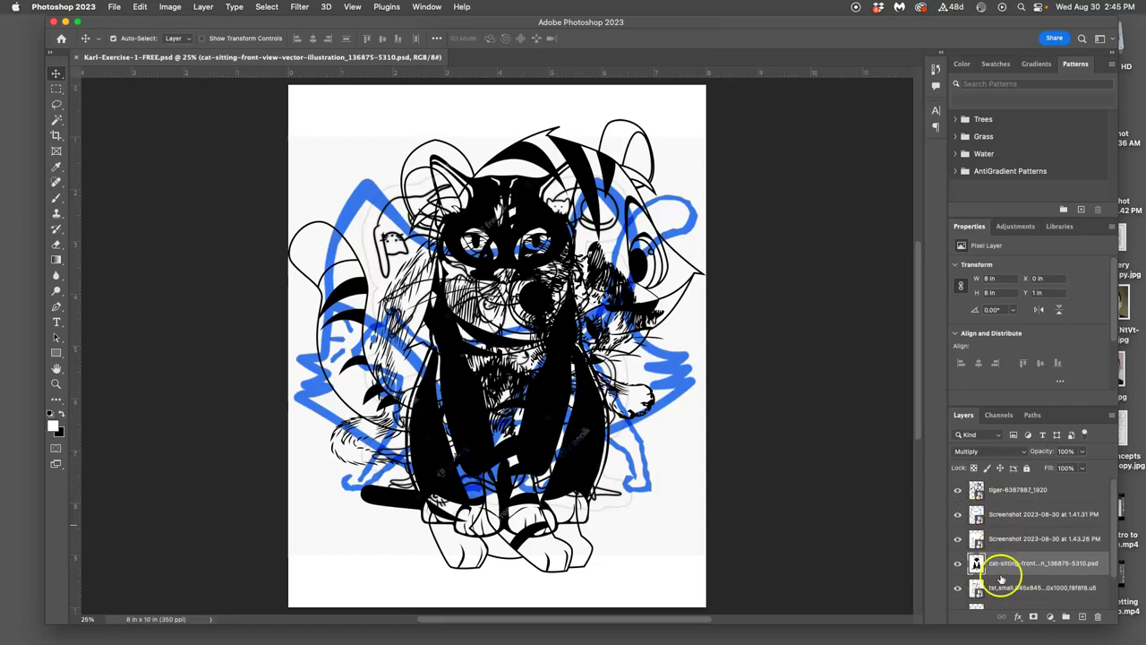
{"action": "left_click", "coordinate": [1033, 541]}
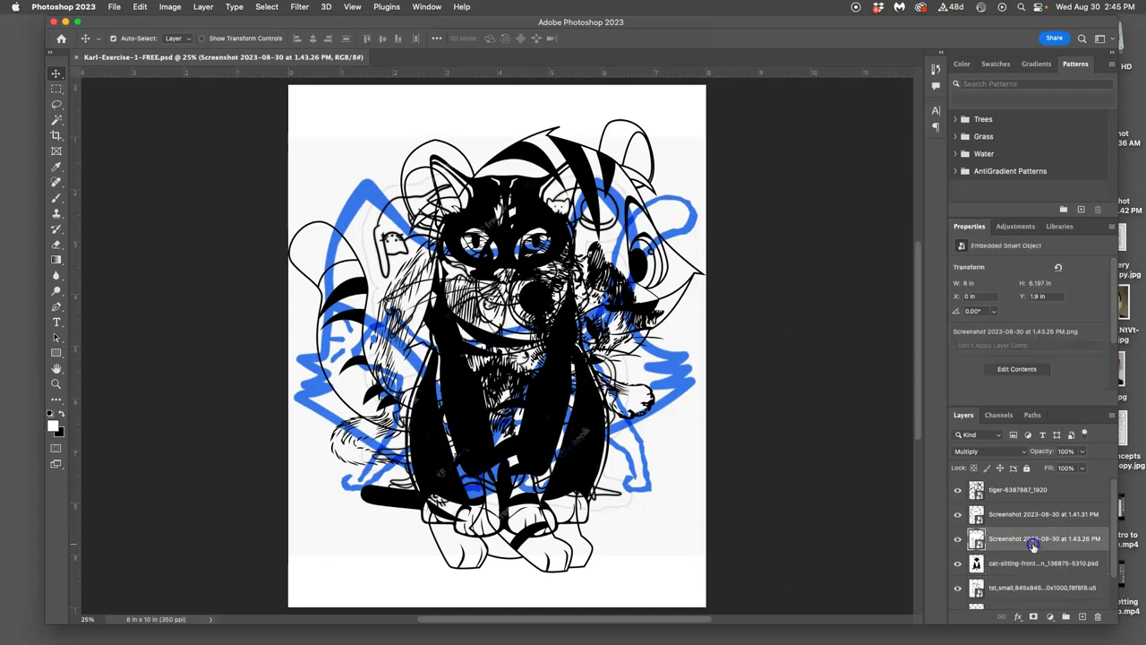
{"action": "left_click", "coordinate": [1007, 564]}
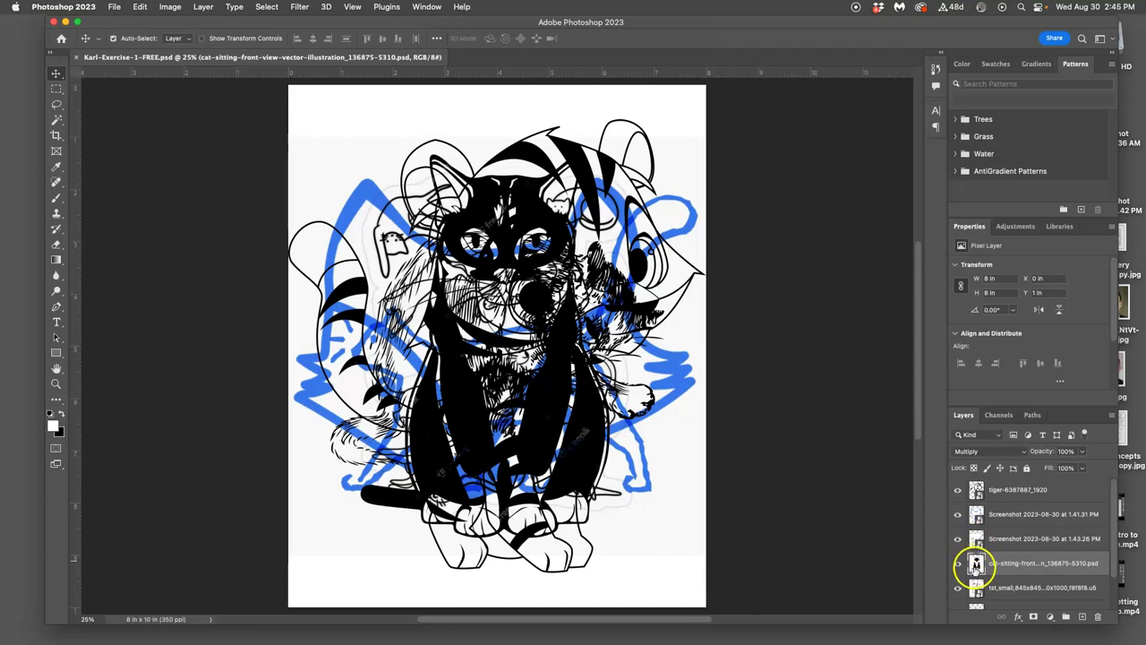
{"action": "left_click", "coordinate": [996, 515]}
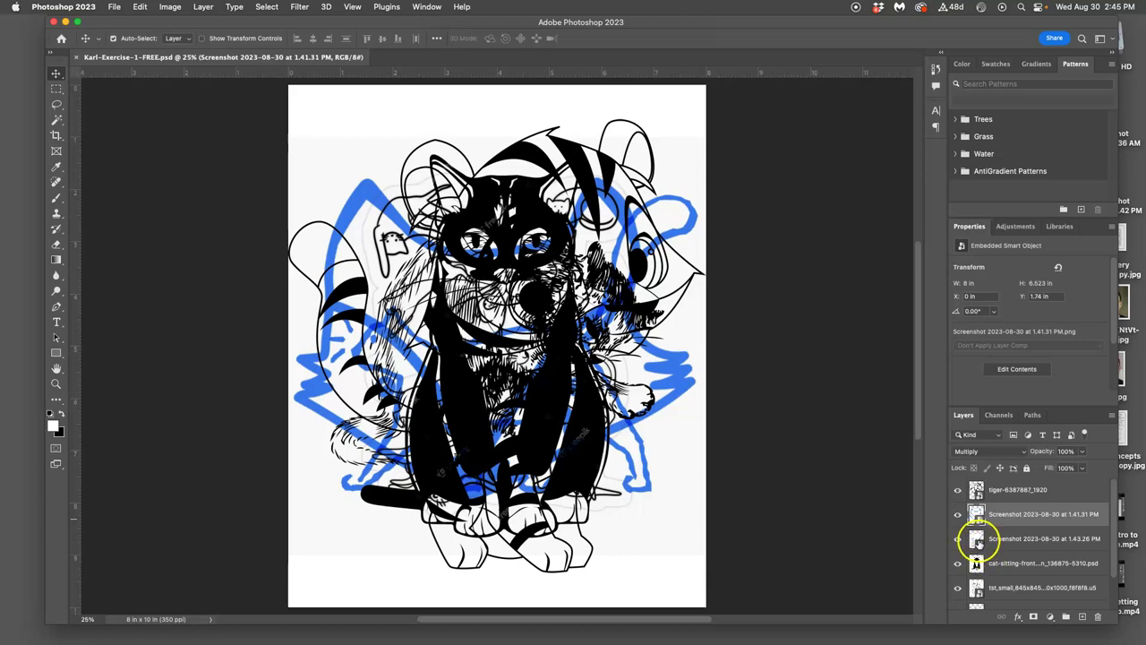
{"action": "left_click", "coordinate": [977, 540]}
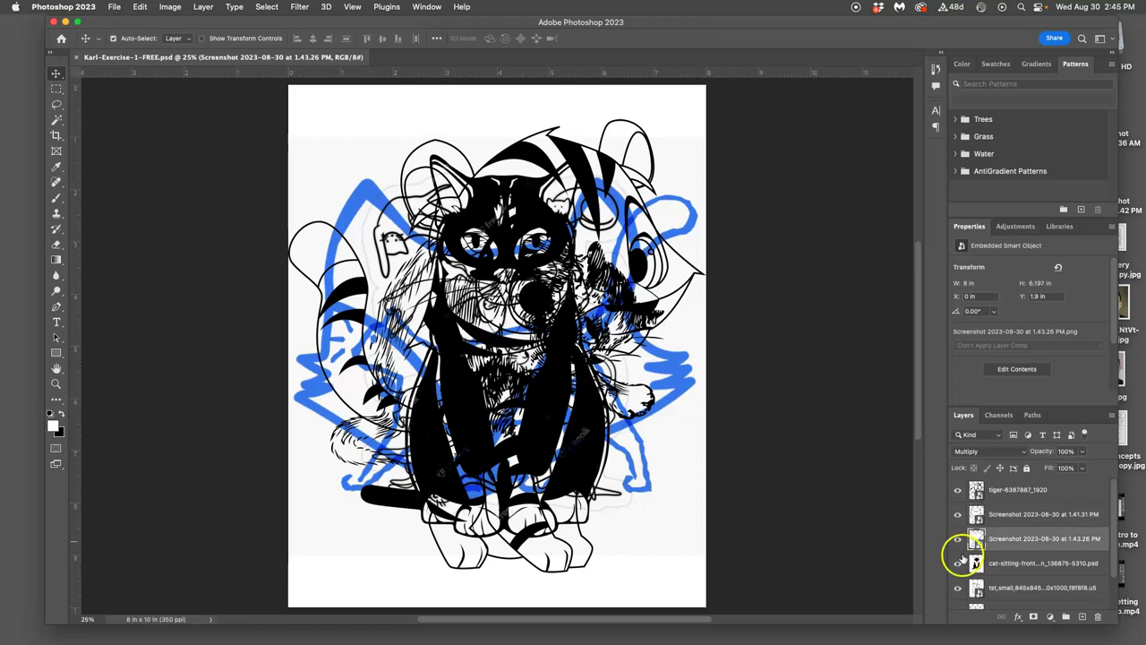
Hide the fox, blue sketch, black cat, tst_small and hatched cat layers, then select the tiger layer.
{"action": "left_click", "coordinate": [957, 514]}
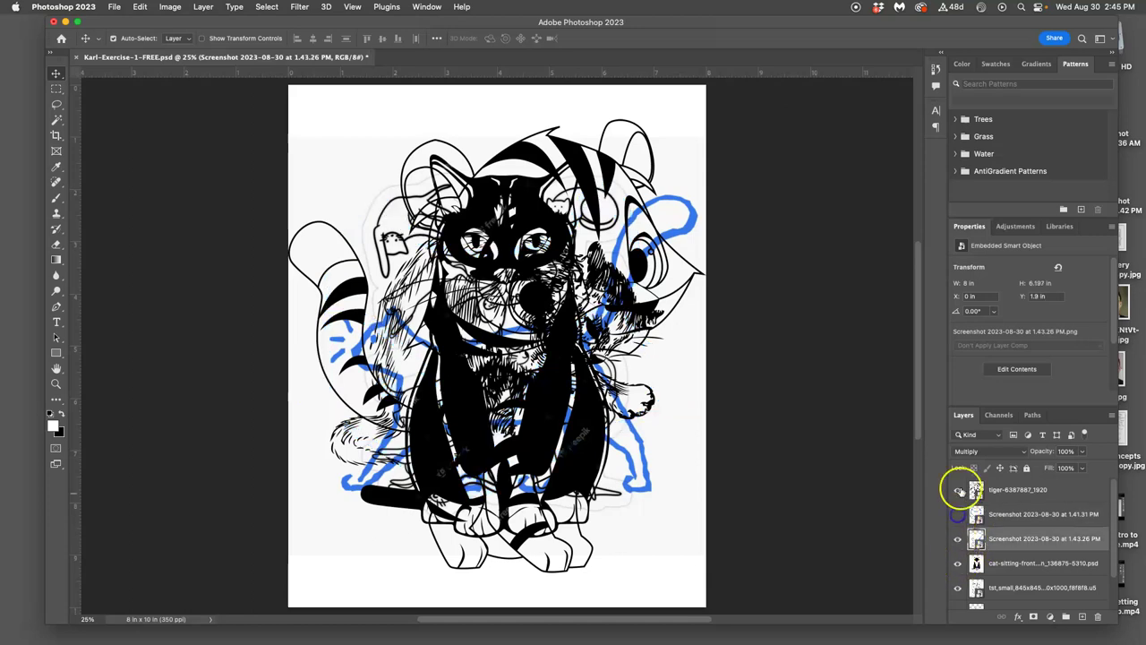
{"action": "left_click", "coordinate": [957, 538]}
{"action": "left_click", "coordinate": [958, 562]}
{"action": "left_click", "coordinate": [957, 588]}
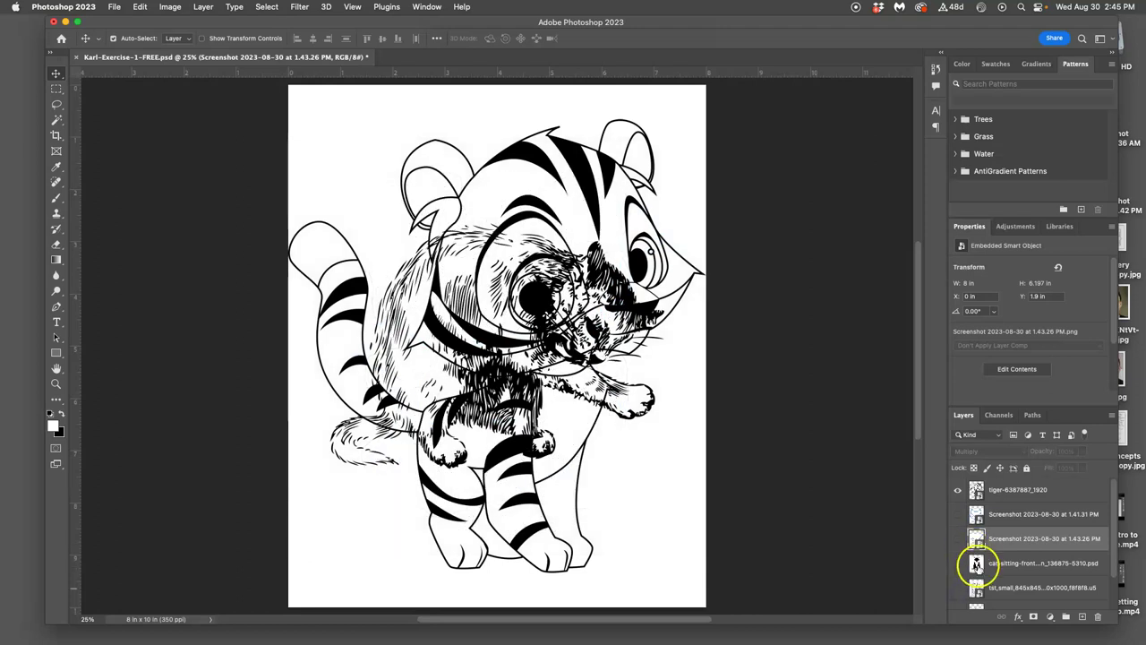
{"action": "scroll", "coordinate": [973, 558], "scroll_direction": "down", "scroll_amount": 2}
{"action": "left_click", "coordinate": [956, 569]}
{"action": "scroll", "coordinate": [972, 551], "scroll_direction": "up", "scroll_amount": 2}
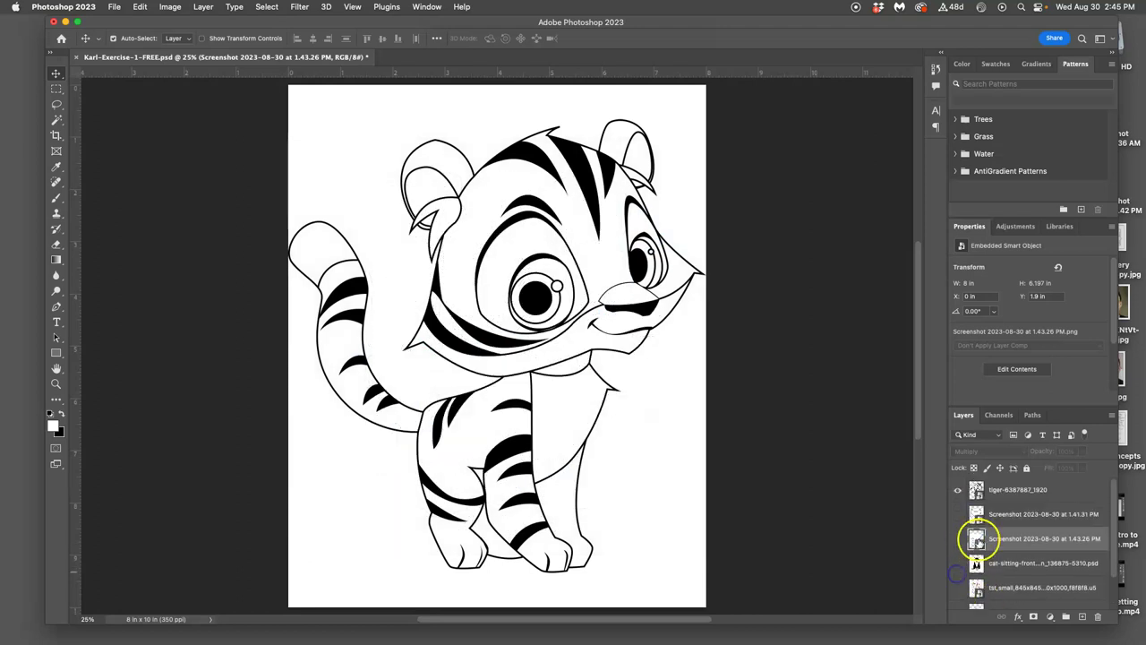
{"action": "left_click", "coordinate": [985, 490]}
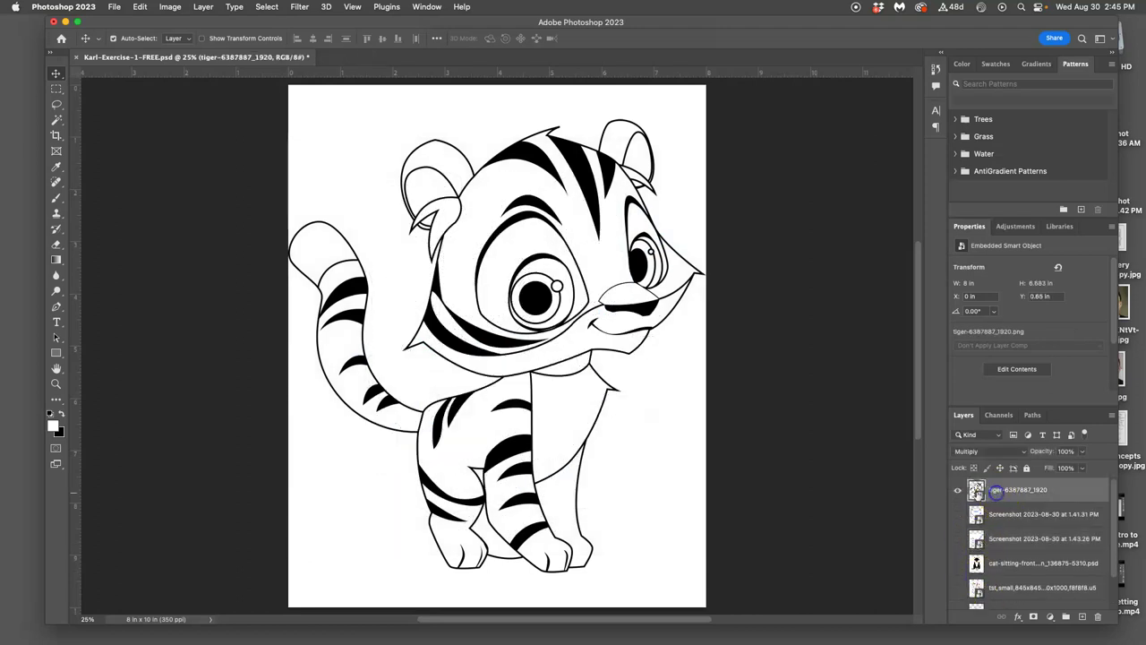
Rasterize the tiger layer so it can be erased.
{"action": "left_click", "coordinate": [55, 244]}
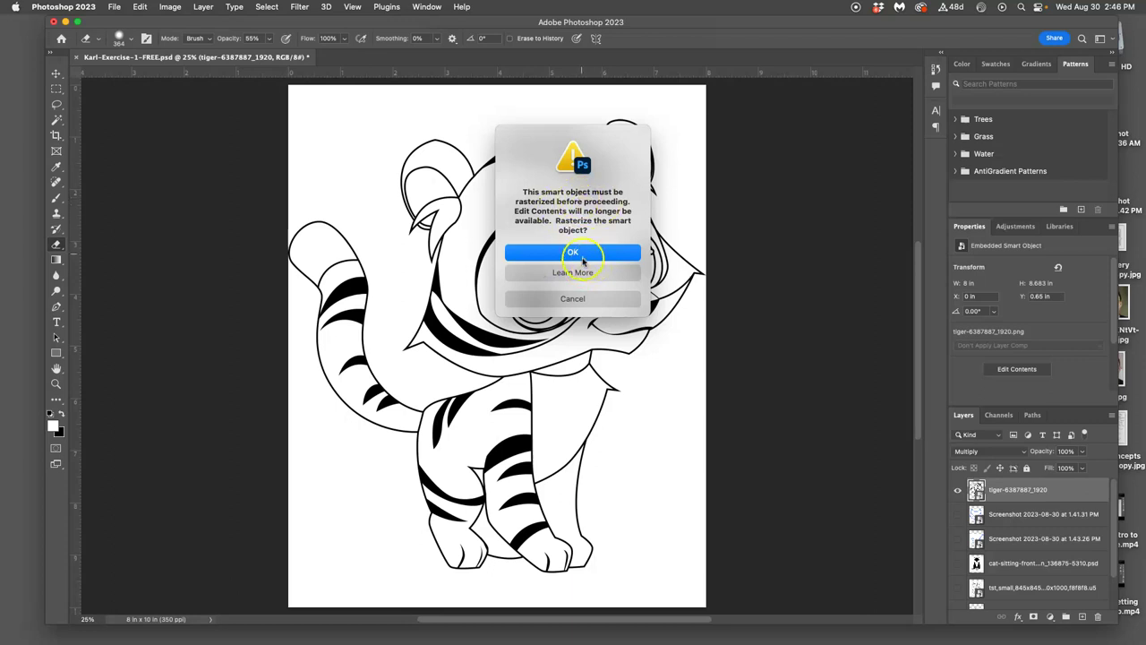
{"action": "left_click", "coordinate": [575, 299]}
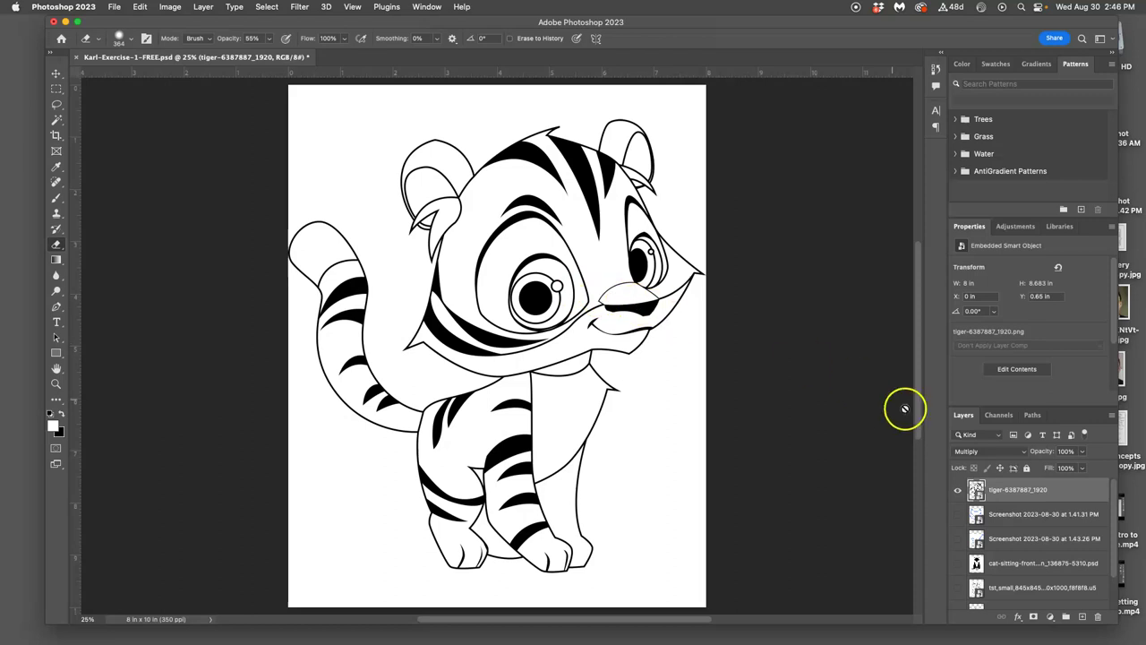
{"action": "right_click", "coordinate": [1019, 490]}
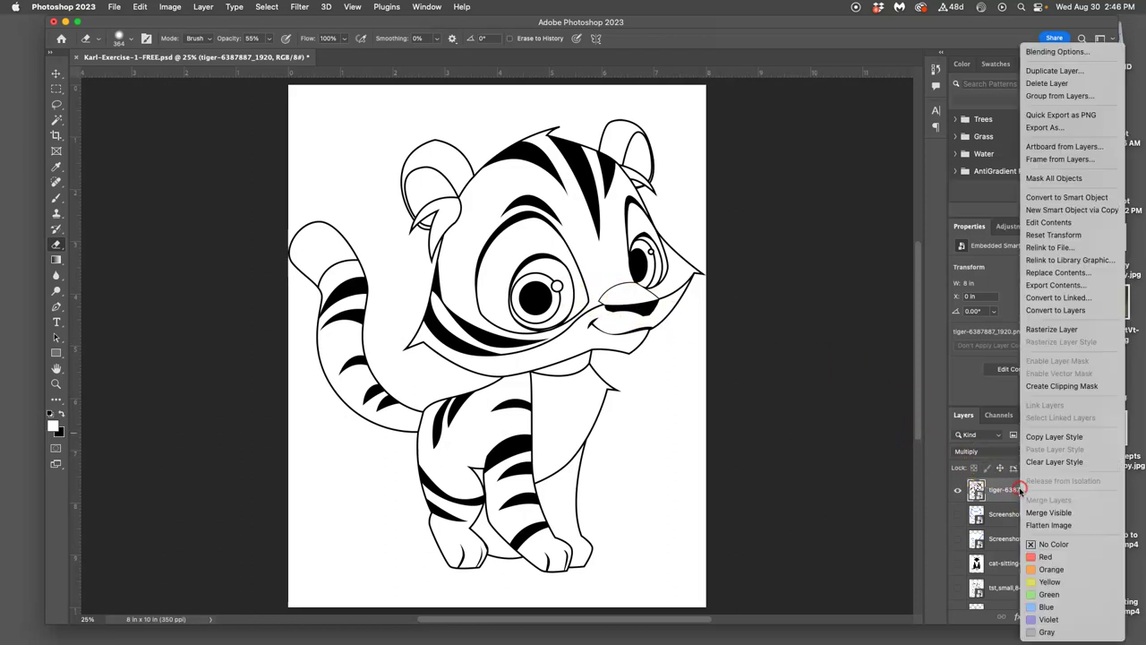
{"action": "left_click", "coordinate": [1040, 330]}
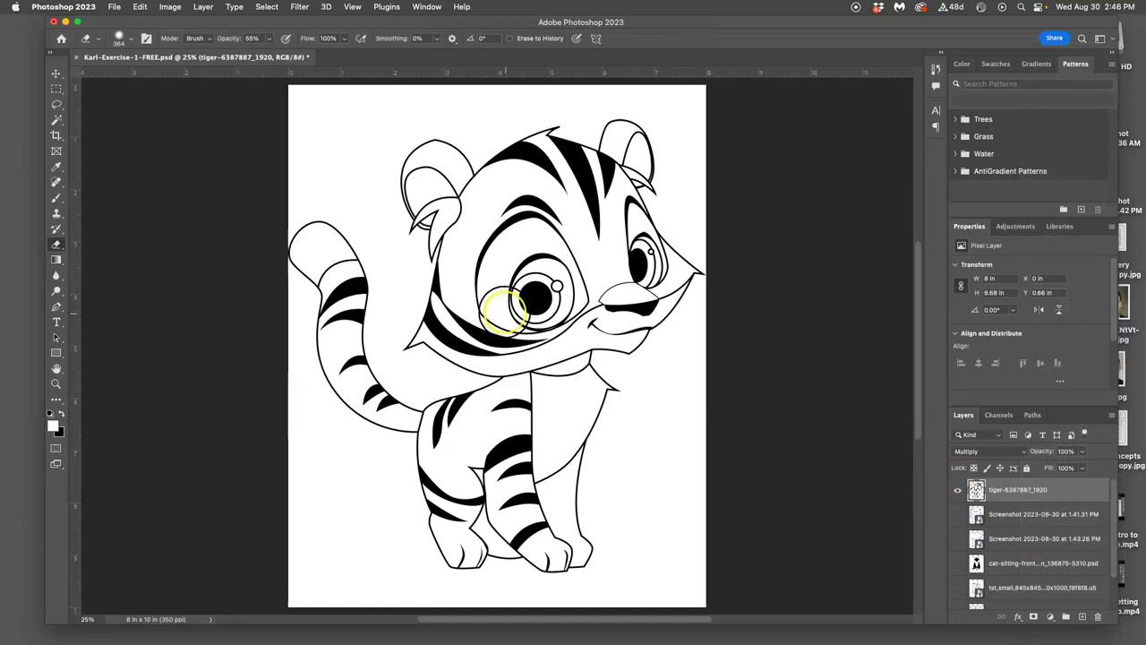
Erase the tiger's left pupil with the eraser at 100% opacity.
{"action": "mouse_move", "coordinate": [521, 282]}
{"action": "left_mouse_down"}
{"action": "mouse_move", "coordinate": [534, 295]}
{"action": "mouse_move", "coordinate": [543, 268]}
{"action": "left_mouse_up"}
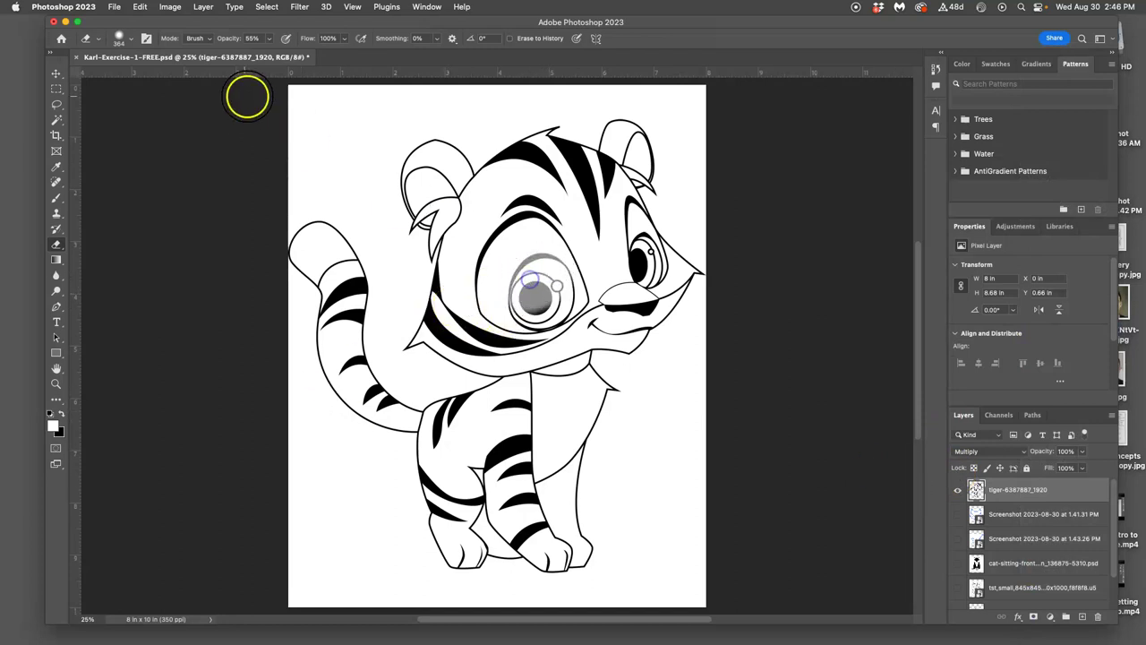
{"action": "left_click", "coordinate": [267, 40]}
{"action": "left_click_drag", "start_coordinate": [268, 53], "coordinate": [327, 54]}
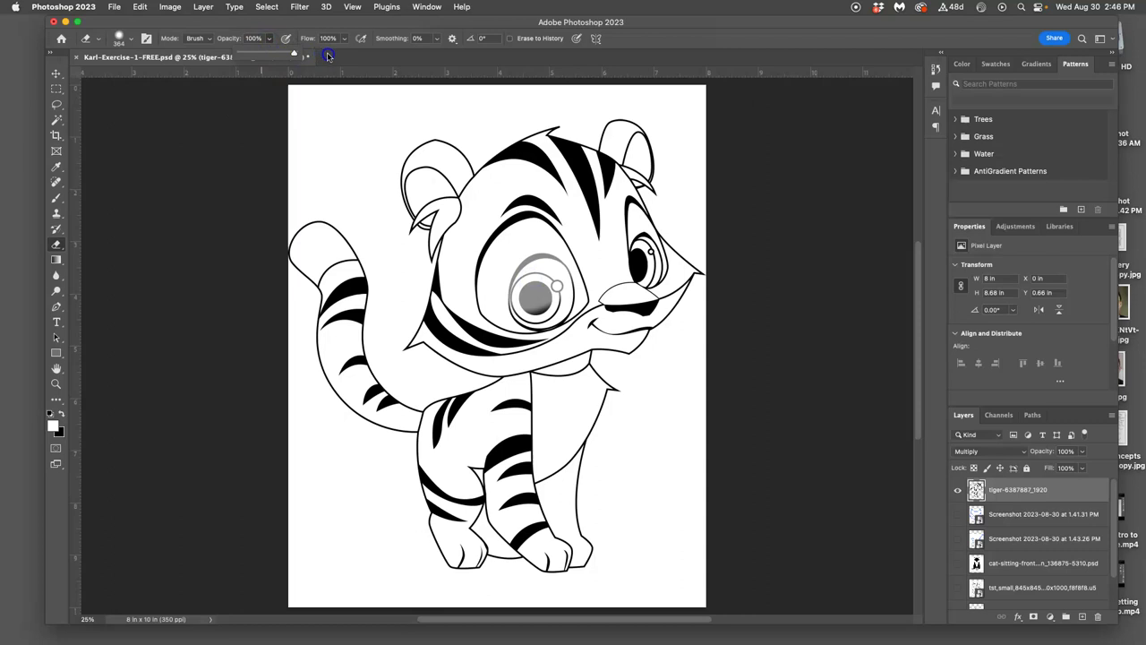
{"action": "mouse_move", "coordinate": [537, 256]}
{"action": "left_mouse_down"}
{"action": "mouse_move", "coordinate": [525, 281]}
{"action": "mouse_move", "coordinate": [538, 267]}
{"action": "left_mouse_up"}
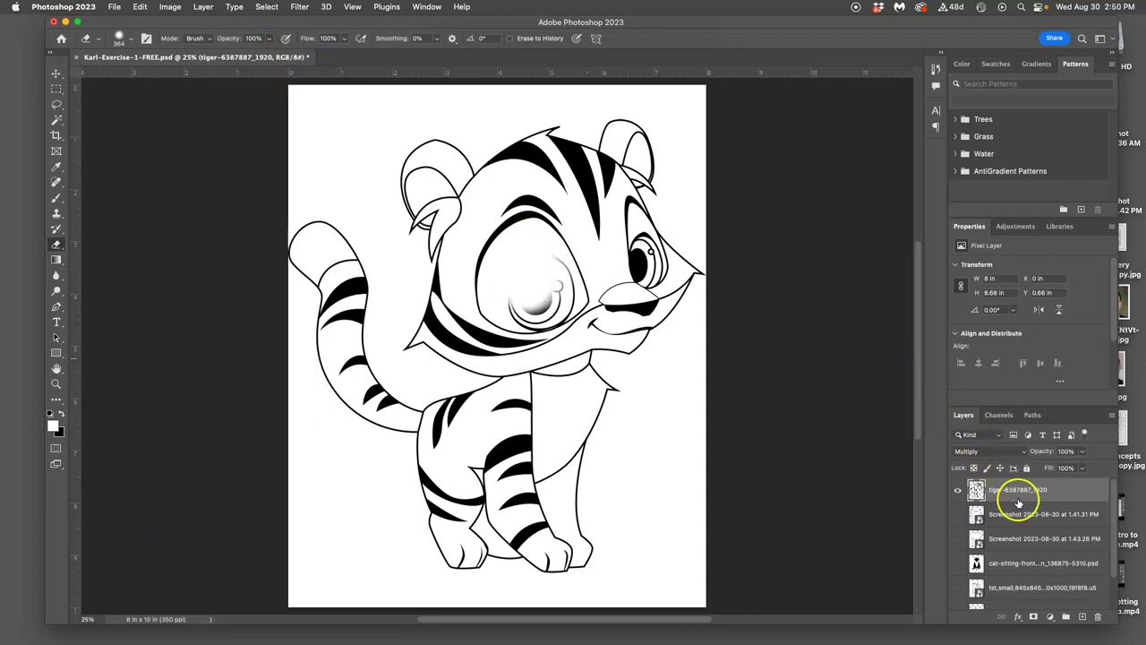
{"action": "scroll", "coordinate": [1010, 501], "scroll_direction": "down", "scroll_amount": 1}
{"action": "left_click", "coordinate": [957, 511]}
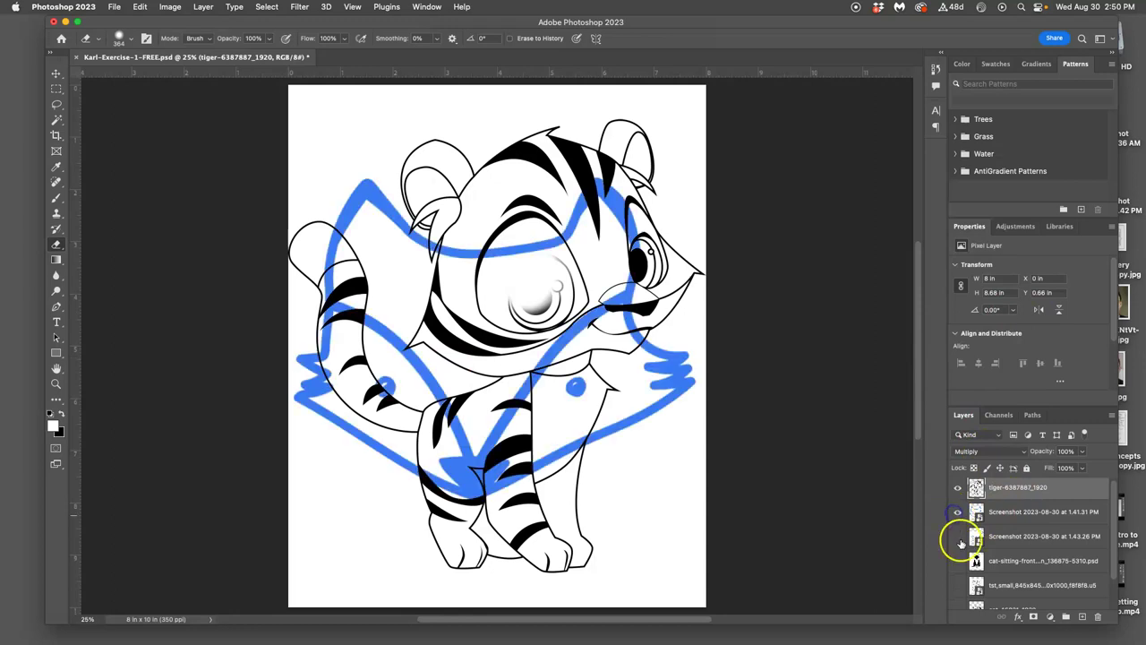
{"action": "left_click", "coordinate": [957, 536]}
{"action": "left_click", "coordinate": [957, 560]}
{"action": "scroll", "coordinate": [956, 573], "scroll_direction": "down", "scroll_amount": 3}
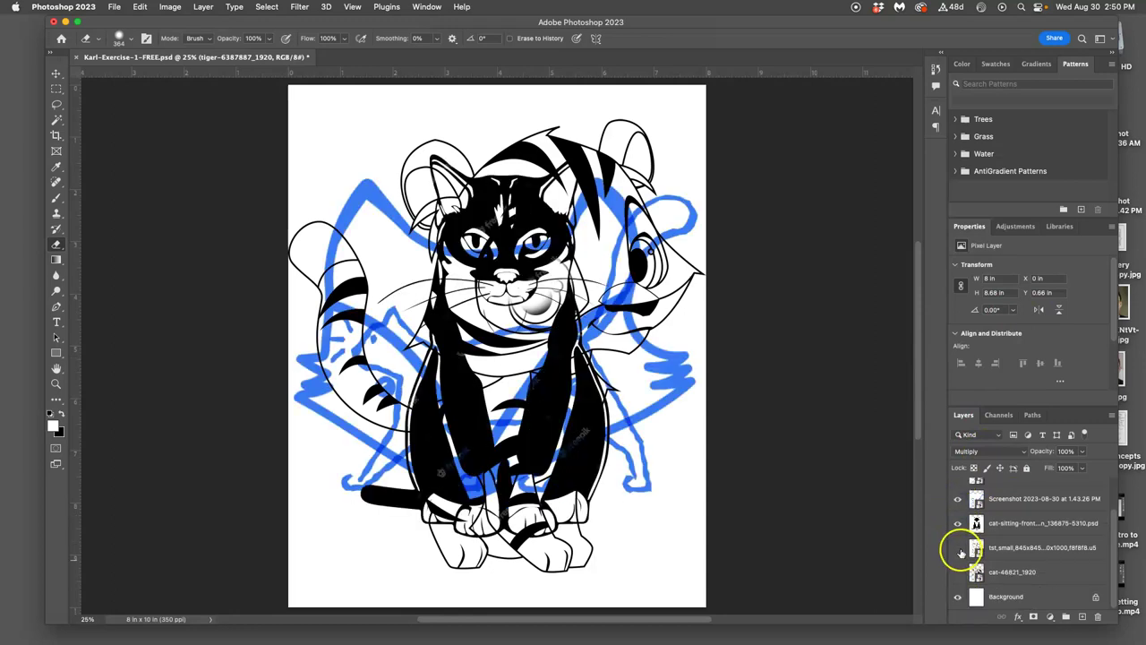
{"action": "left_click", "coordinate": [957, 547]}
{"action": "left_click", "coordinate": [958, 571]}
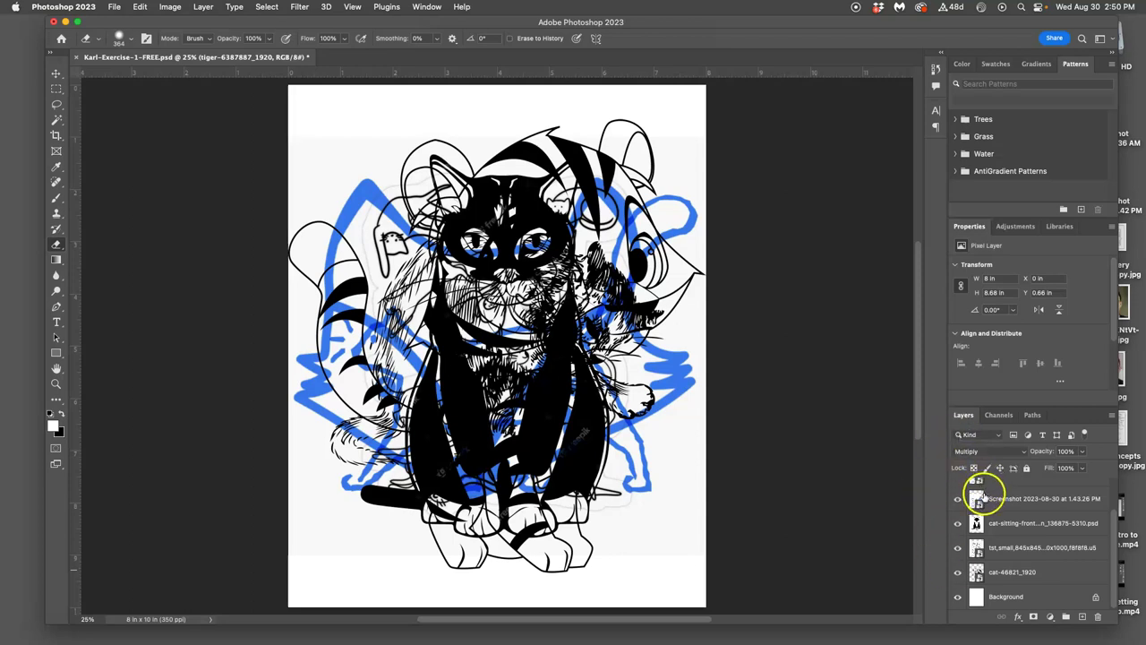
{"action": "scroll", "coordinate": [982, 495], "scroll_direction": "up", "scroll_amount": 2}
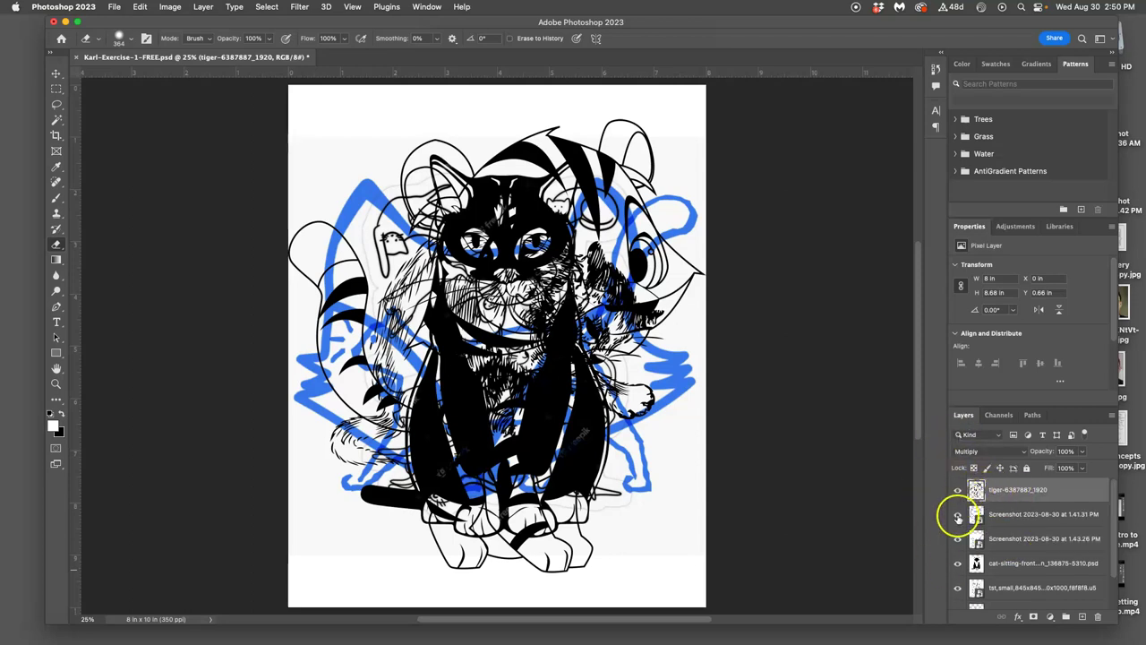
{"action": "left_click_drag", "start_coordinate": [957, 515], "coordinate": [958, 588]}
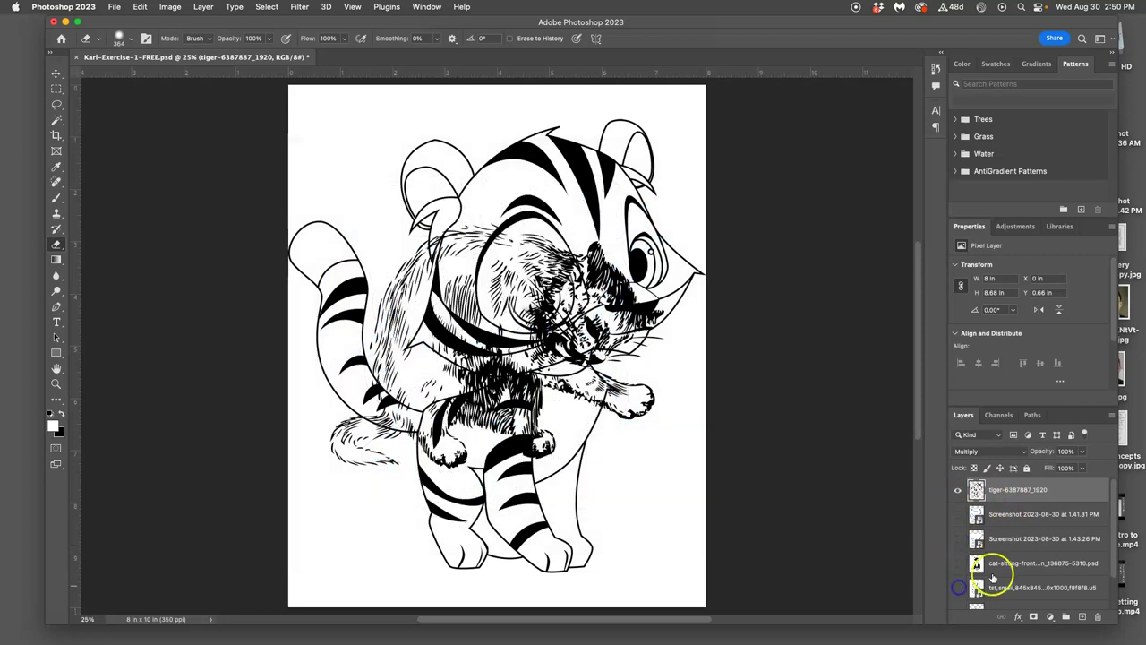
{"action": "scroll", "coordinate": [994, 578], "scroll_direction": "down", "scroll_amount": 3}
{"action": "left_click", "coordinate": [957, 578]}
{"action": "scroll", "coordinate": [1003, 555], "scroll_direction": "up", "scroll_amount": 3}
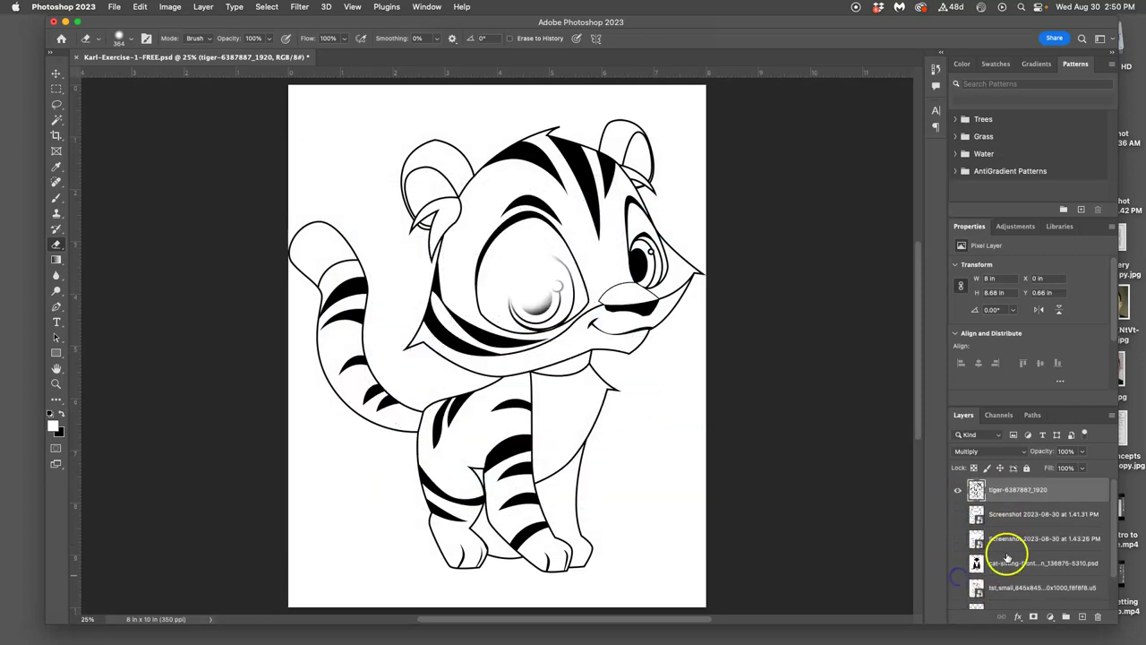
{"action": "left_click", "coordinate": [995, 497]}
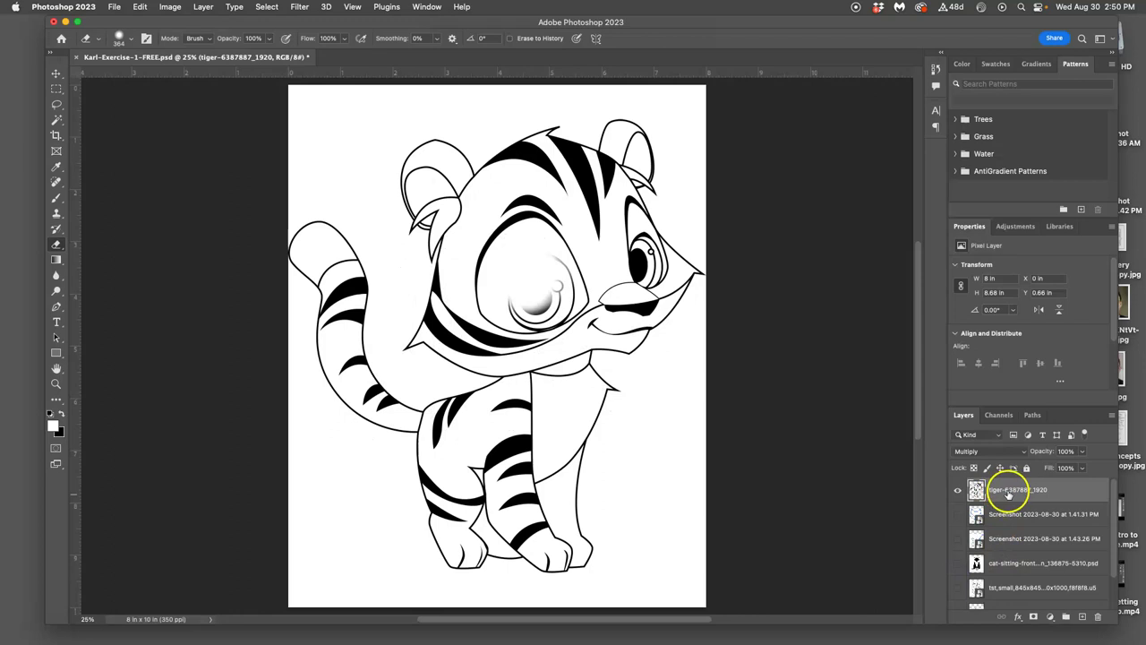
Lasso a selection around the tiger's left eye.
{"action": "right_click", "coordinate": [1006, 498]}
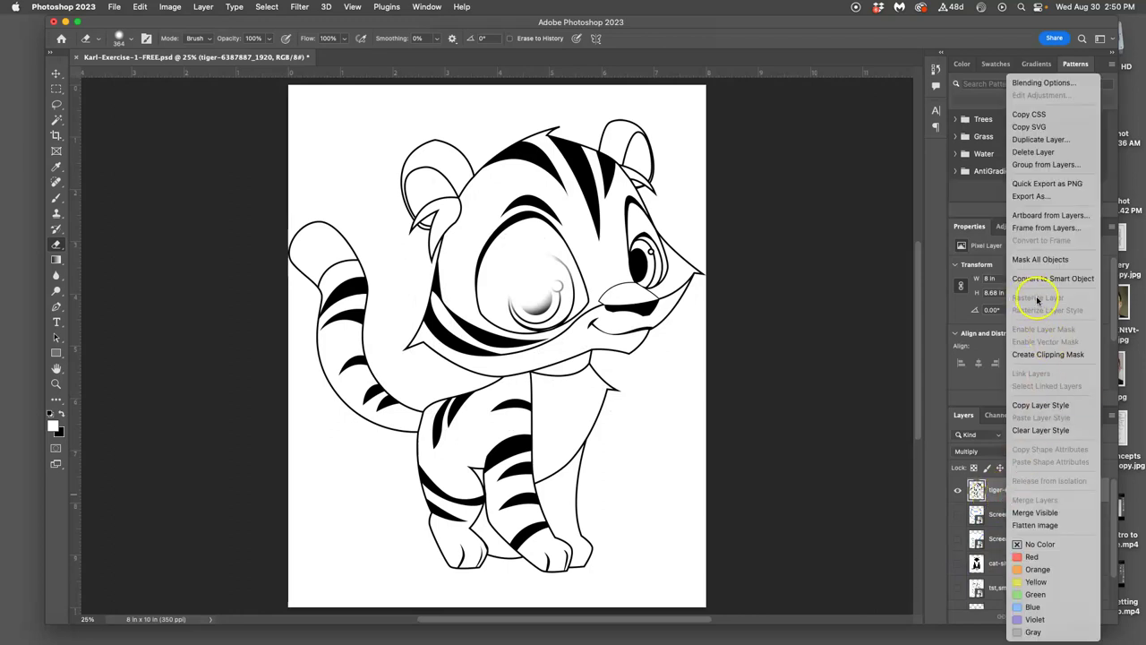
{"action": "left_click", "coordinate": [976, 498]}
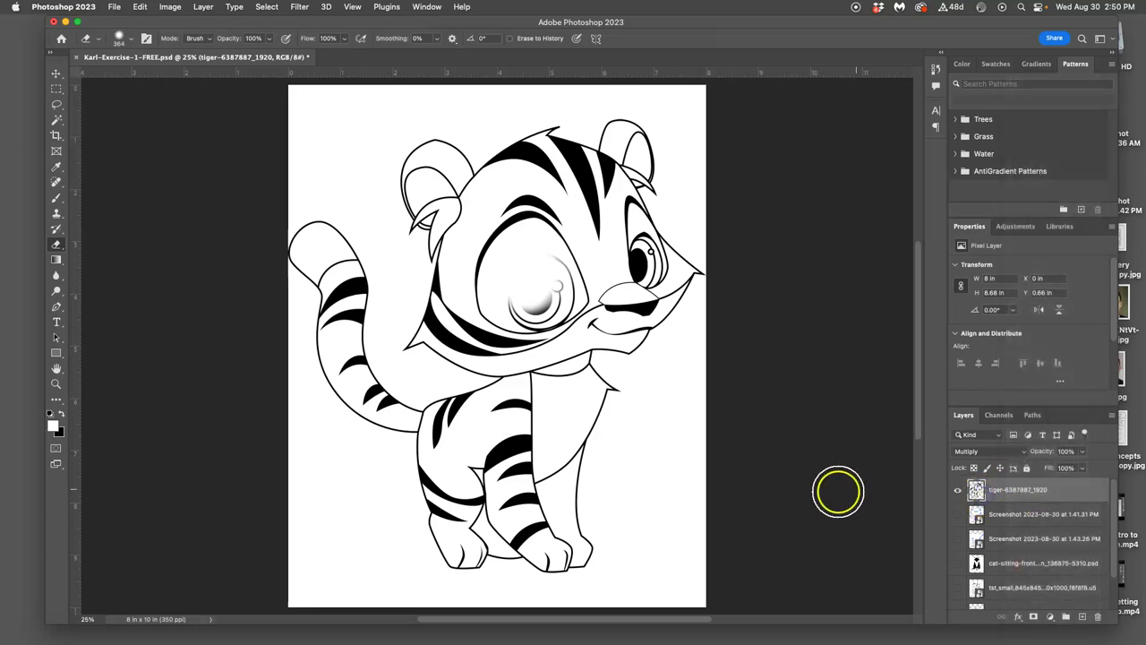
{"action": "left_click", "coordinate": [56, 104]}
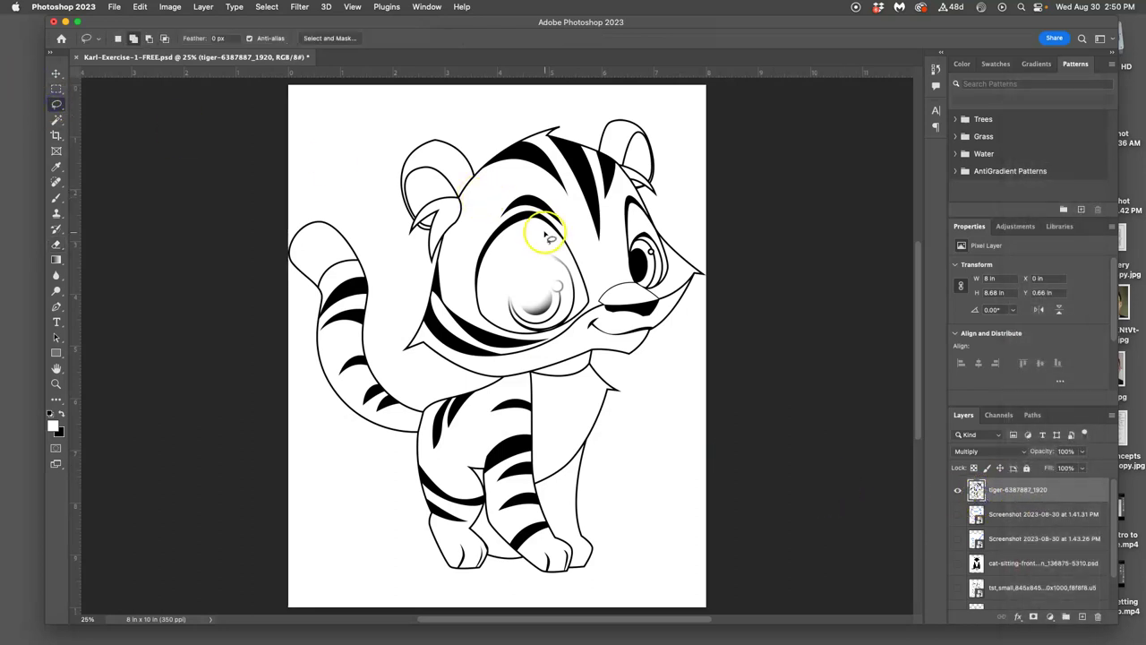
{"action": "mouse_move", "coordinate": [540, 231]}
{"action": "left_mouse_down"}
{"action": "mouse_move", "coordinate": [519, 234]}
{"action": "mouse_move", "coordinate": [499, 270]}
{"action": "mouse_move", "coordinate": [491, 310]}
{"action": "mouse_move", "coordinate": [530, 332]}
{"action": "mouse_move", "coordinate": [516, 330]}
{"action": "left_mouse_up"}
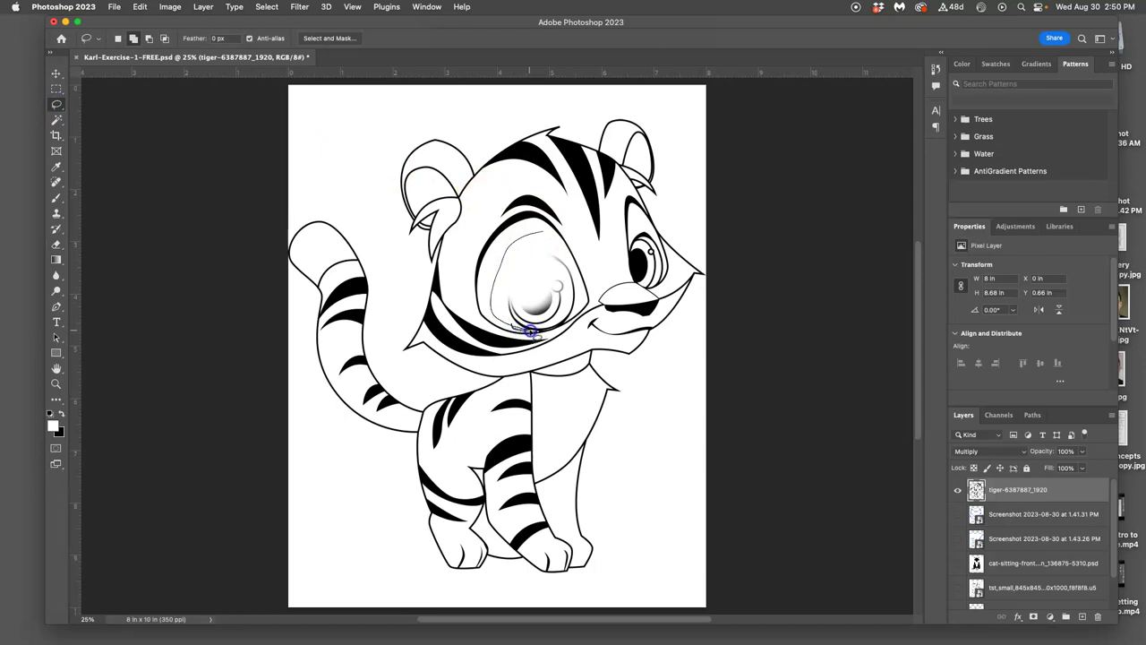
{"action": "mouse_move", "coordinate": [562, 327]}
{"action": "left_mouse_down"}
{"action": "mouse_move", "coordinate": [578, 294]}
{"action": "mouse_move", "coordinate": [572, 266]}
{"action": "mouse_move", "coordinate": [547, 232]}
{"action": "mouse_move", "coordinate": [536, 240]}
{"action": "left_mouse_up"}
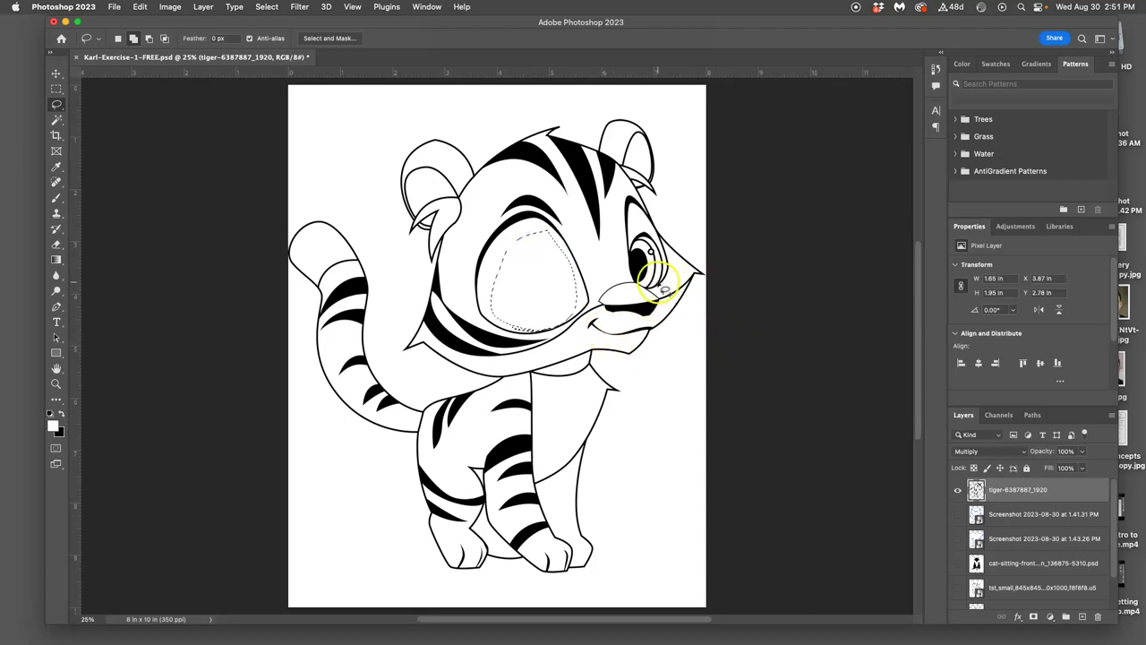
Add the cheek, right eye and muzzle to the selection, then return to New selection mode.
{"action": "mouse_move", "coordinate": [632, 191]}
{"action": "left_mouse_down"}
{"action": "mouse_move", "coordinate": [612, 231]}
{"action": "mouse_move", "coordinate": [622, 277]}
{"action": "mouse_move", "coordinate": [594, 300]}
{"action": "mouse_move", "coordinate": [649, 320]}
{"action": "mouse_move", "coordinate": [673, 269]}
{"action": "mouse_move", "coordinate": [666, 245]}
{"action": "mouse_move", "coordinate": [631, 189]}
{"action": "mouse_move", "coordinate": [598, 217]}
{"action": "left_mouse_up"}
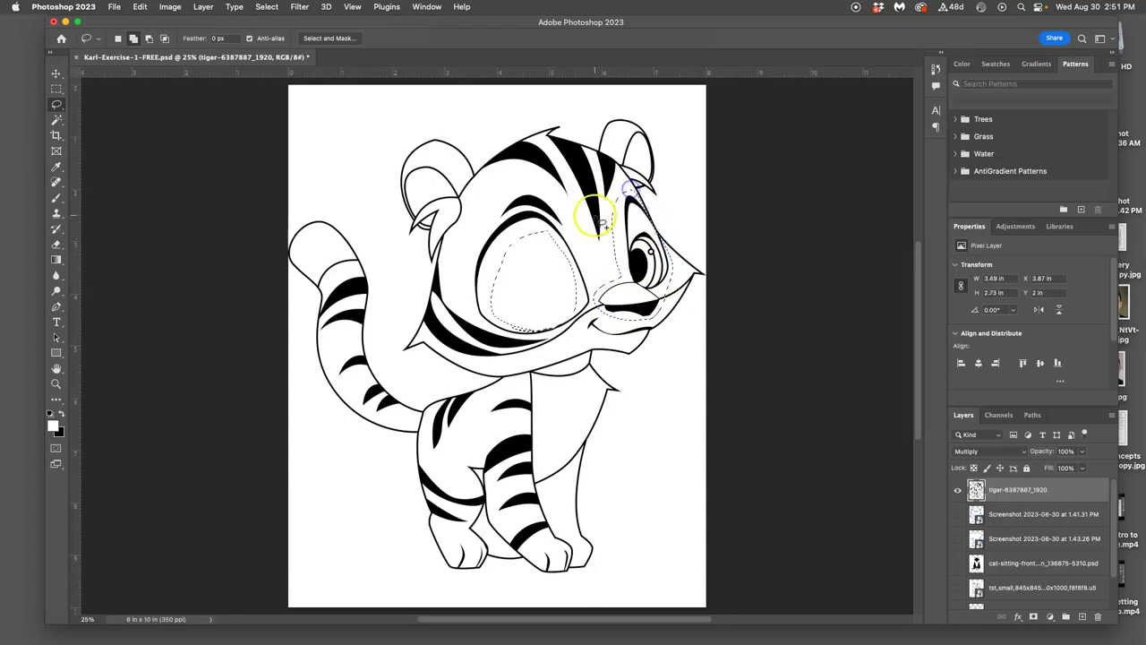
{"action": "left_click", "coordinate": [625, 326]}
{"action": "mouse_move", "coordinate": [598, 355]}
{"action": "left_mouse_down"}
{"action": "mouse_move", "coordinate": [663, 333]}
{"action": "mouse_move", "coordinate": [598, 314]}
{"action": "mouse_move", "coordinate": [582, 324]}
{"action": "mouse_move", "coordinate": [573, 362]}
{"action": "mouse_move", "coordinate": [635, 366]}
{"action": "mouse_move", "coordinate": [661, 340]}
{"action": "left_mouse_up"}
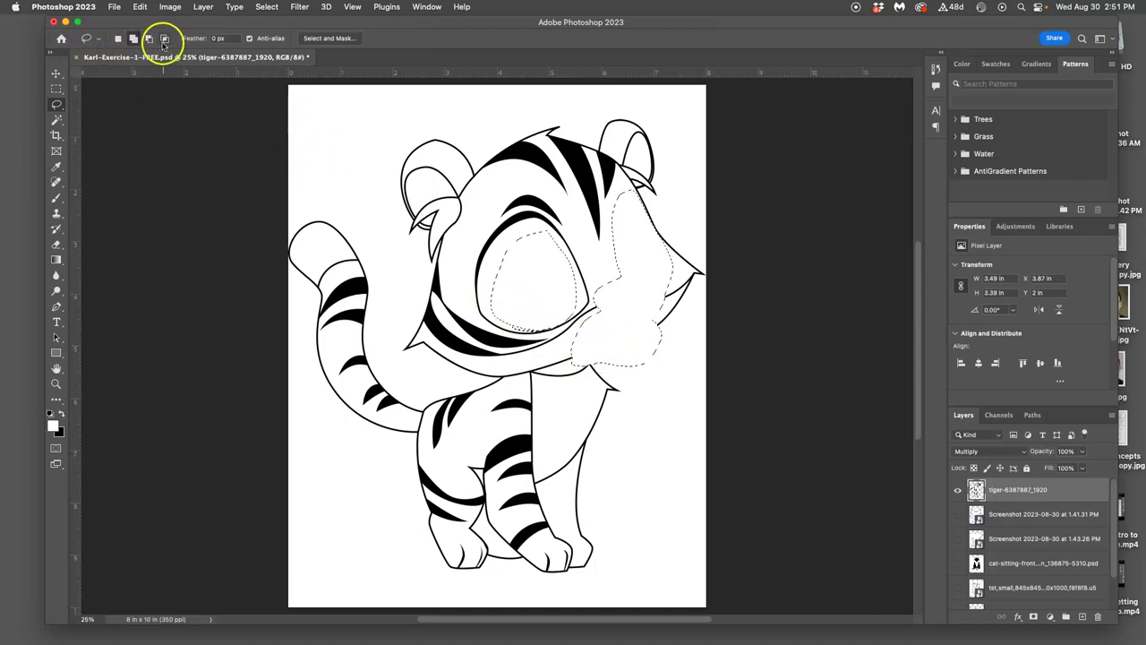
{"action": "left_click", "coordinate": [133, 39]}
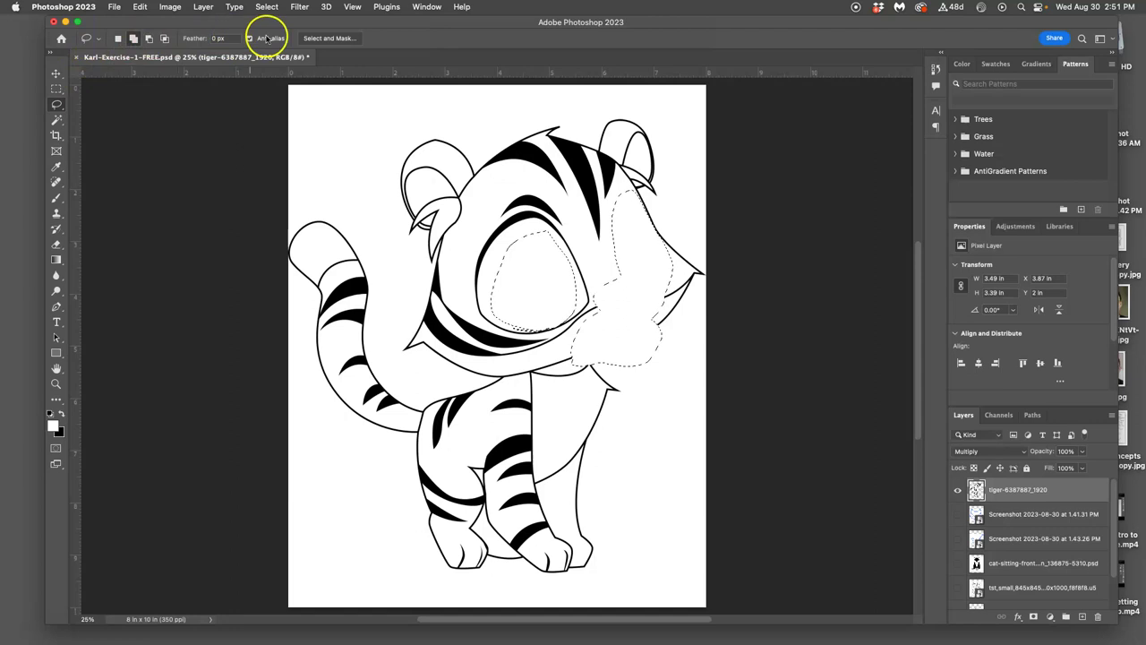
{"action": "left_click", "coordinate": [117, 39]}
Lasso the smile line along the tiger's chin, delete it and deselect.
{"action": "left_click", "coordinate": [379, 139]}
{"action": "left_click", "coordinate": [337, 136]}
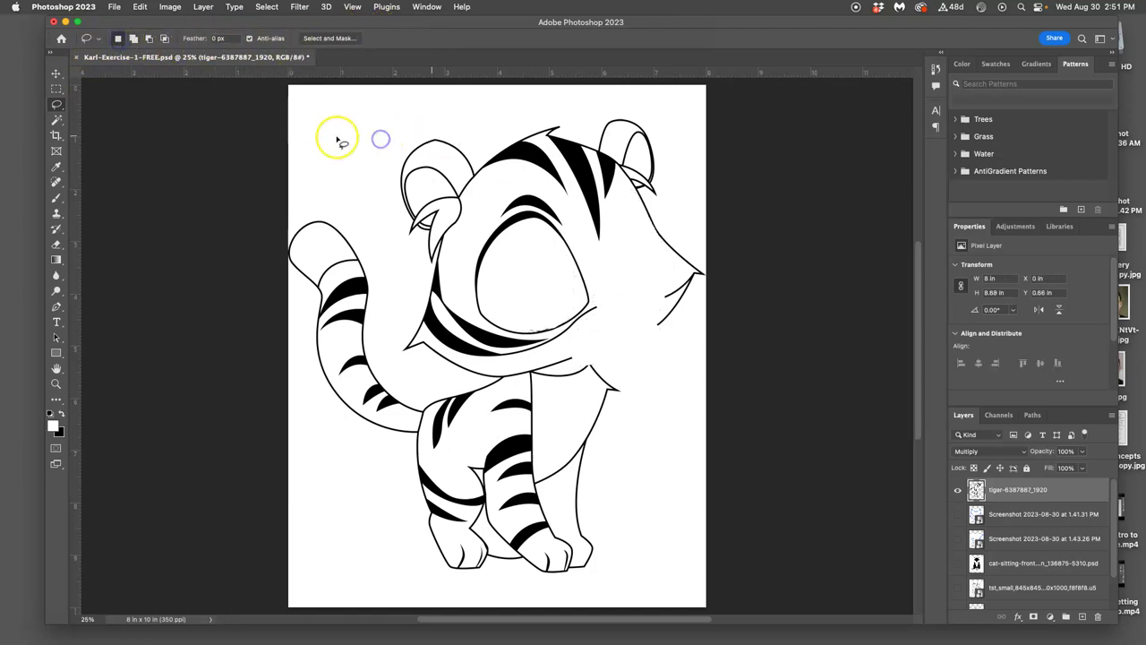
{"action": "left_click", "coordinate": [411, 137]}
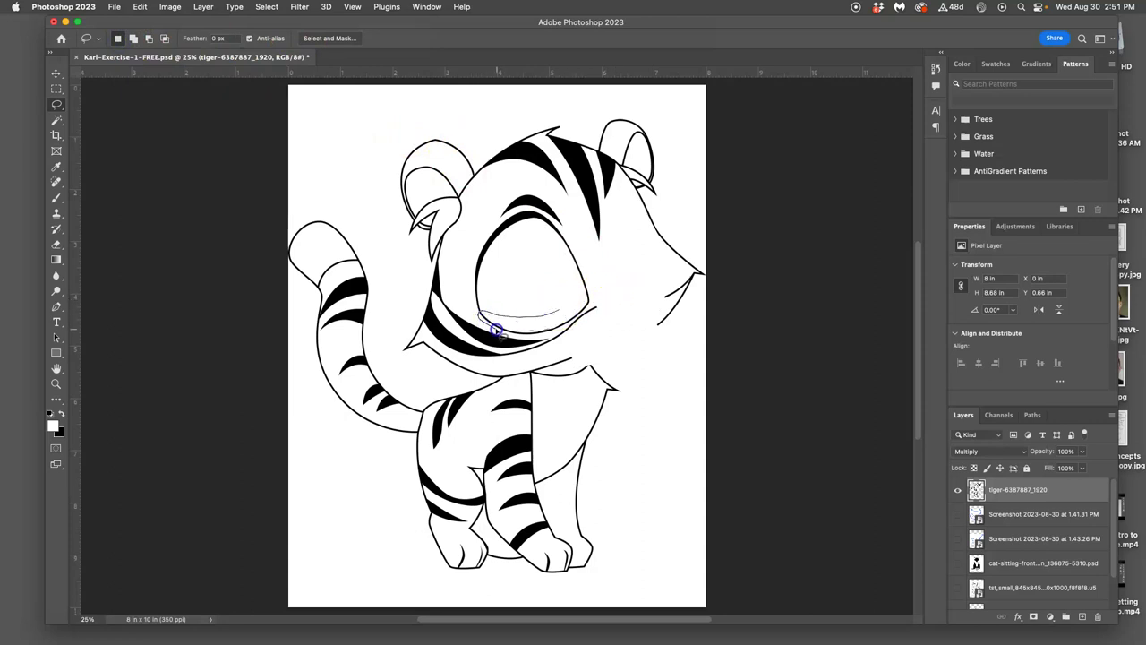
{"action": "mouse_move", "coordinate": [513, 335]}
{"action": "left_mouse_down"}
{"action": "mouse_move", "coordinate": [564, 330]}
{"action": "mouse_move", "coordinate": [597, 289]}
{"action": "mouse_move", "coordinate": [565, 302]}
{"action": "mouse_move", "coordinate": [616, 302]}
{"action": "mouse_move", "coordinate": [561, 330]}
{"action": "mouse_move", "coordinate": [602, 335]}
{"action": "mouse_move", "coordinate": [616, 305]}
{"action": "mouse_move", "coordinate": [646, 382]}
{"action": "mouse_move", "coordinate": [591, 439]}
{"action": "mouse_move", "coordinate": [486, 468]}
{"action": "mouse_move", "coordinate": [642, 463]}
{"action": "left_mouse_up"}
{"action": "key", "text": "Delete"}
{"action": "key", "text": "super+d"}
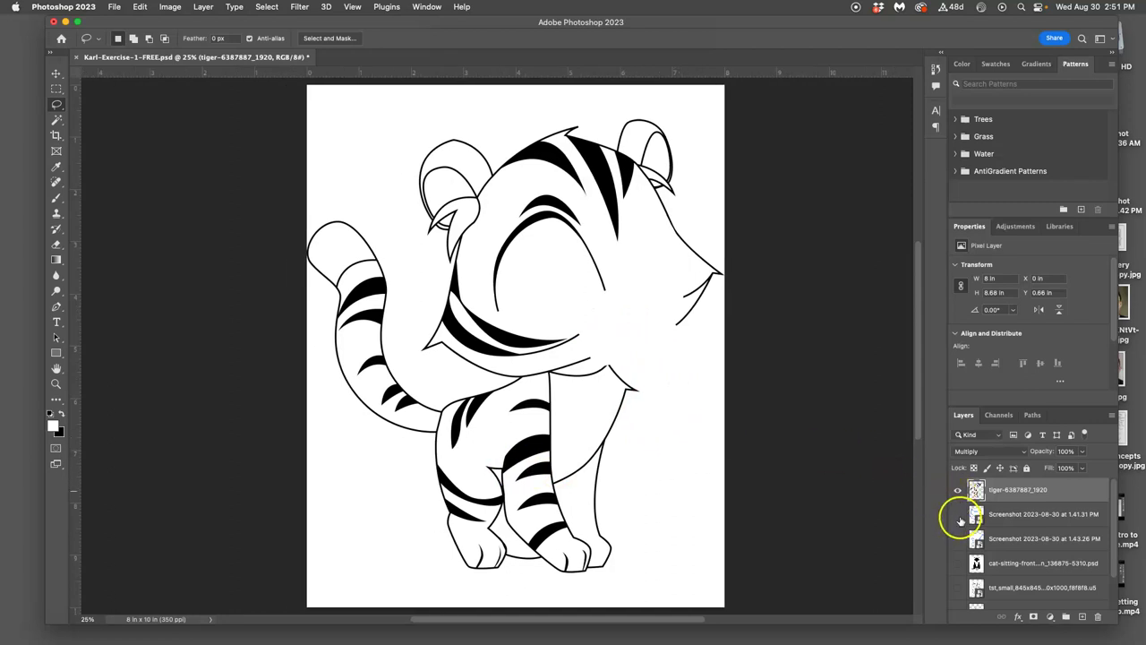
Show the Screenshot 1.41.31 PM fox sketch, hide the tiger and make the sketch layer active.
{"action": "left_click", "coordinate": [957, 514]}
{"action": "left_click", "coordinate": [957, 490]}
{"action": "left_click_drag", "start_coordinate": [995, 517], "coordinate": [1004, 517]}
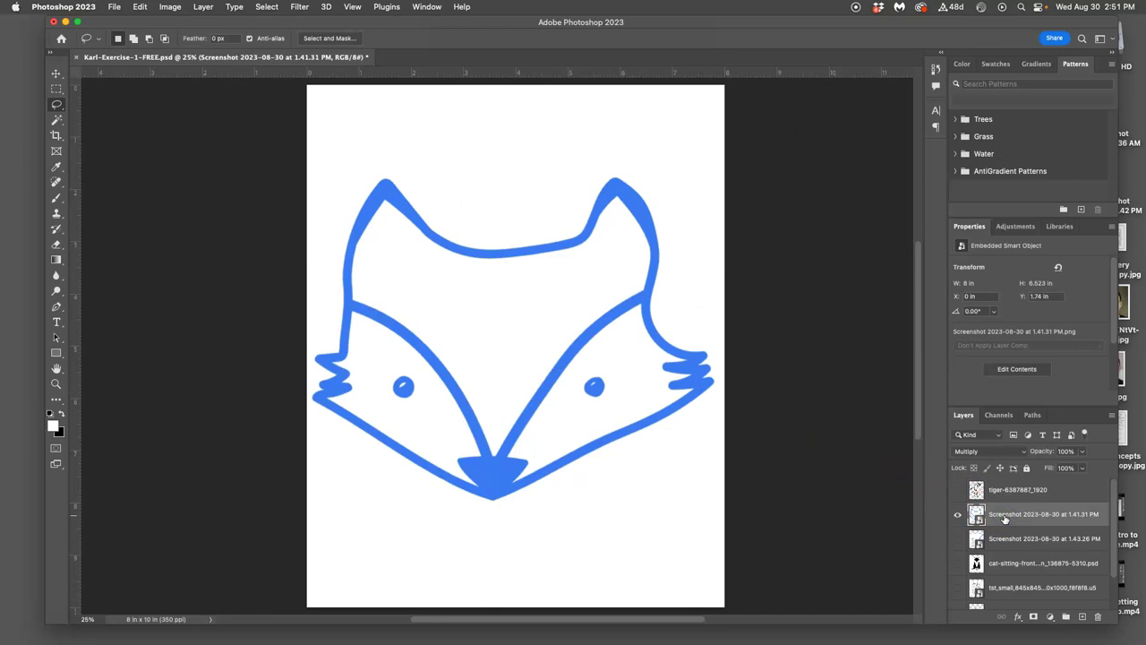